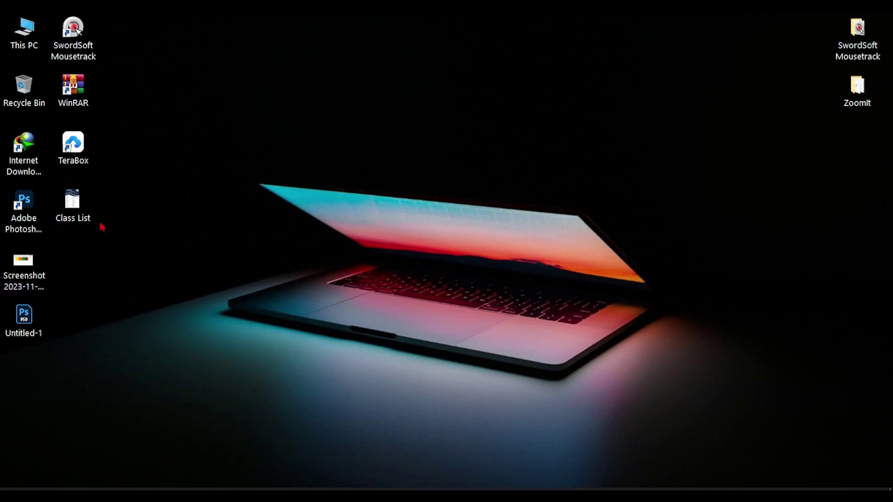
Open the Class List image on the desktop, read through the course outline down to the Projects section, and close it
double_click(78, 208)
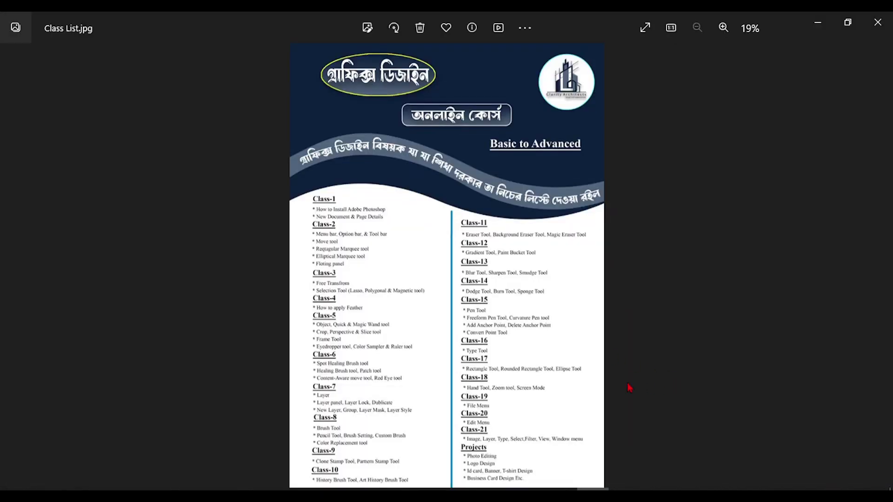
scroll(624, 406, "up", 3)
scroll(564, 389, "down", 2)
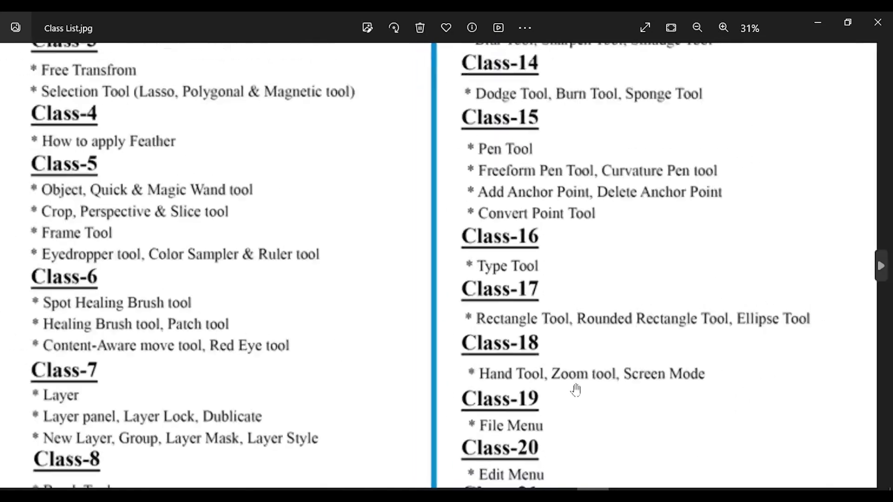
scroll(569, 434, "up", 2)
left_click_drag(557, 442, 566, 390)
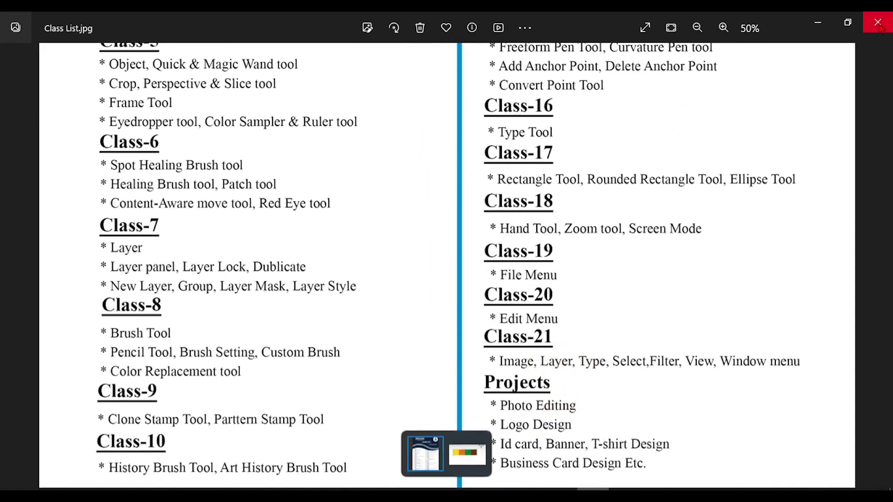
scroll(680, 182, "down", 4)
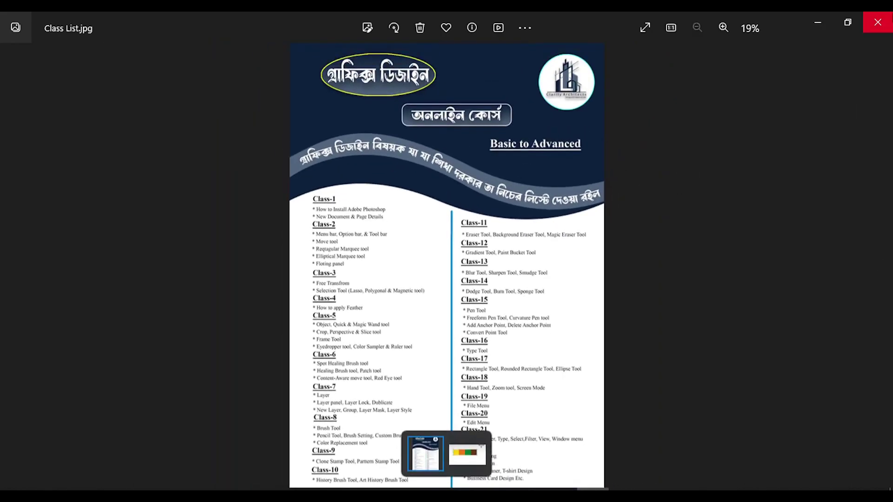
left_click(877, 22)
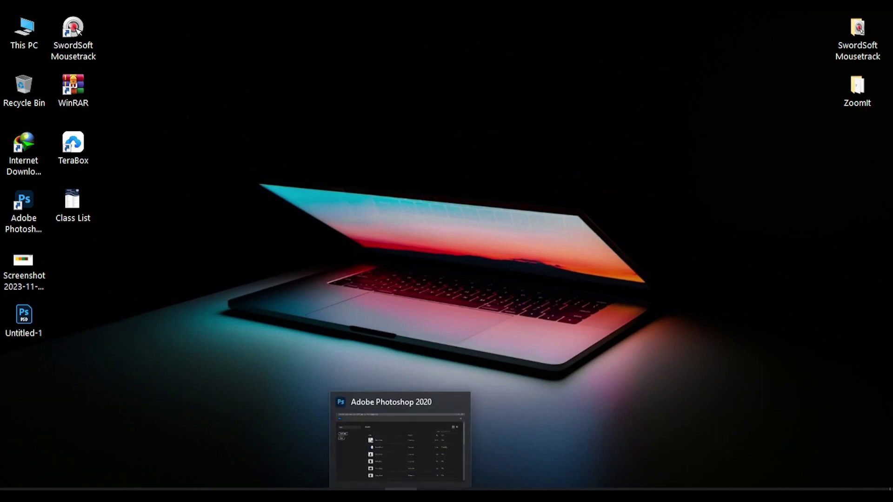
Switch to Adobe Photoshop and create a new document with the Default Photoshop Size preset, 7 x 5 in at 300 ppi
left_click(401, 496)
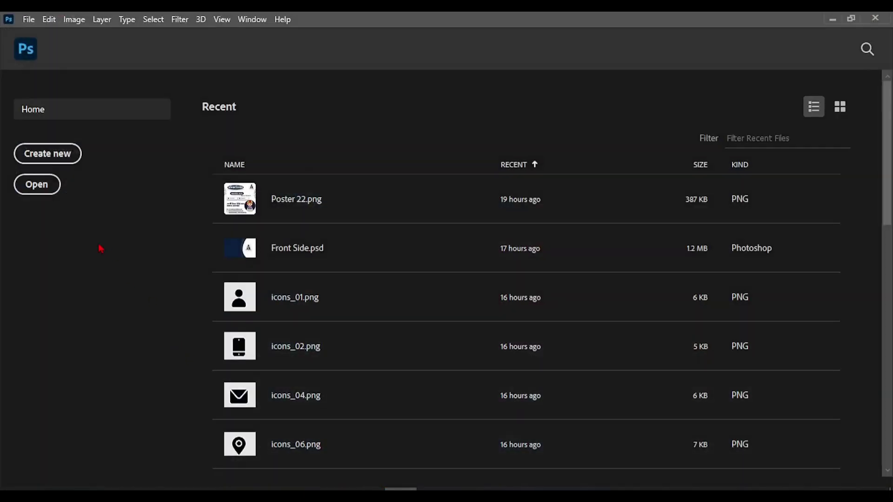
left_click(58, 153)
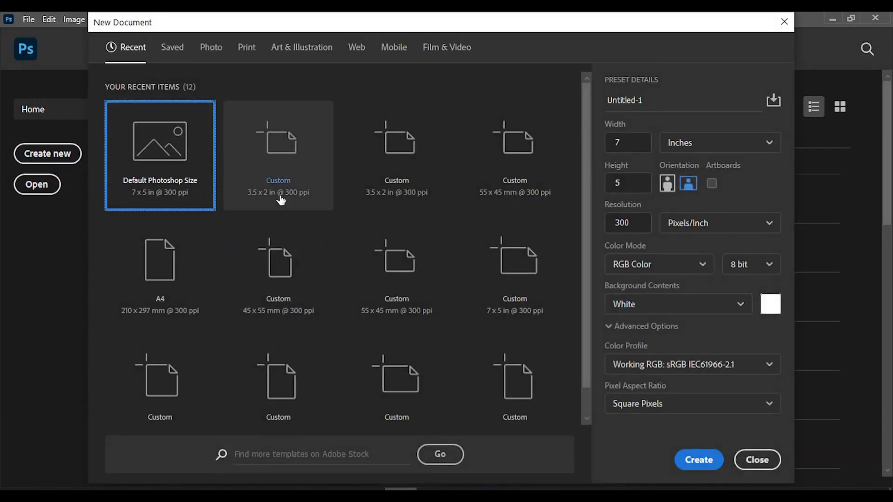
double_click(177, 175)
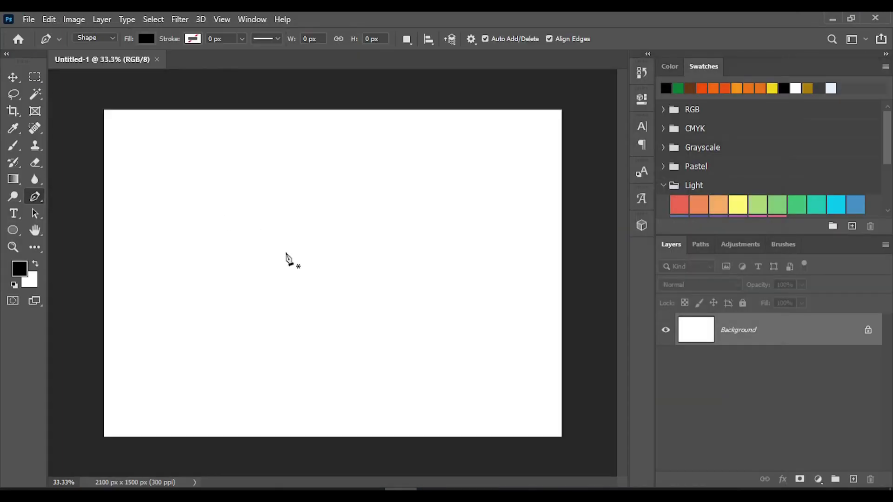
left_click(12, 78)
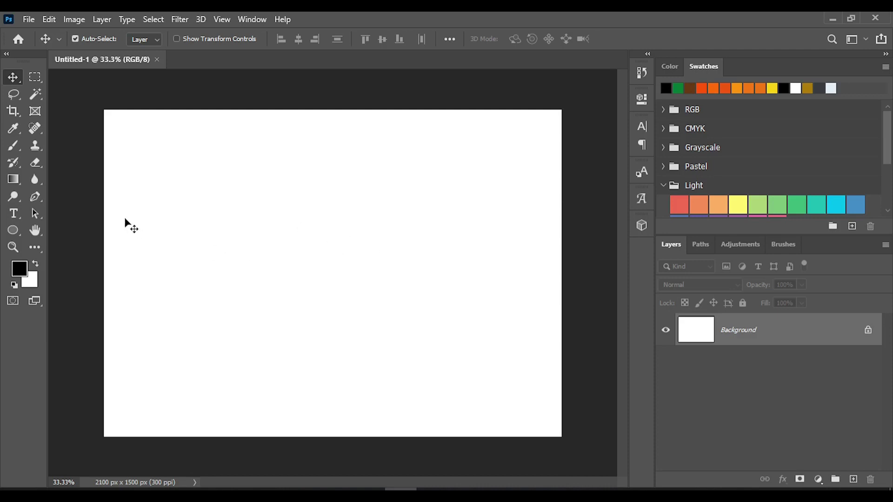
left_click(34, 198)
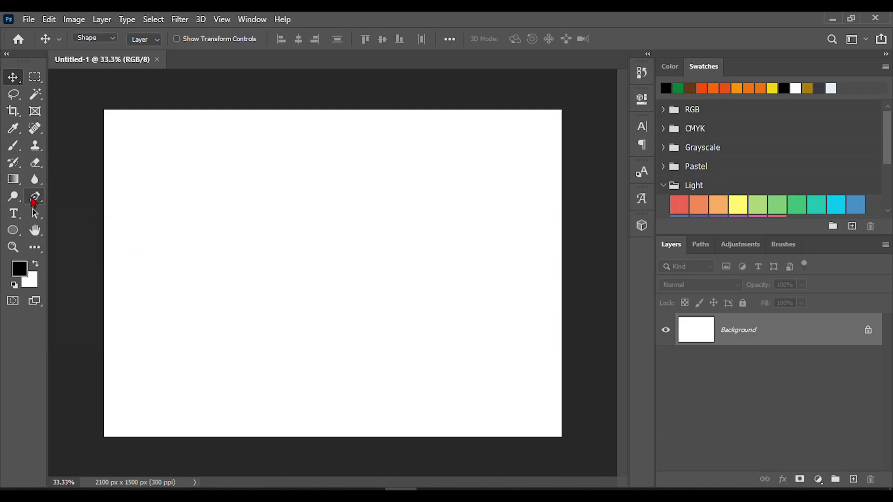
right_click(35, 198)
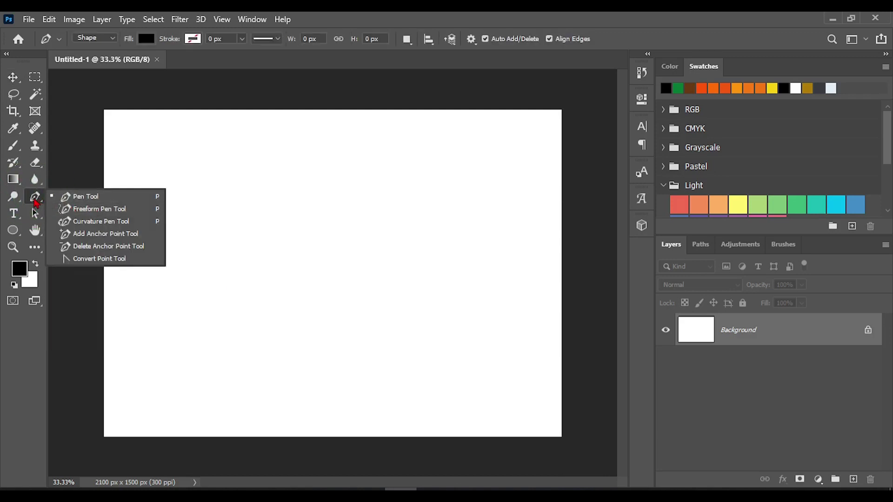
Draw a black circle about 441 px in diameter near the middle of the canvas with the Ellipse Tool
left_click(13, 230)
right_click(13, 231)
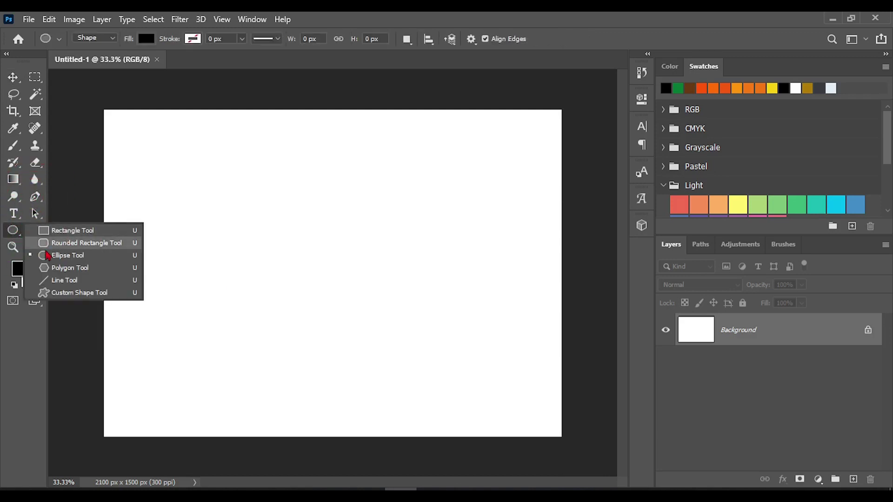
left_click(76, 259)
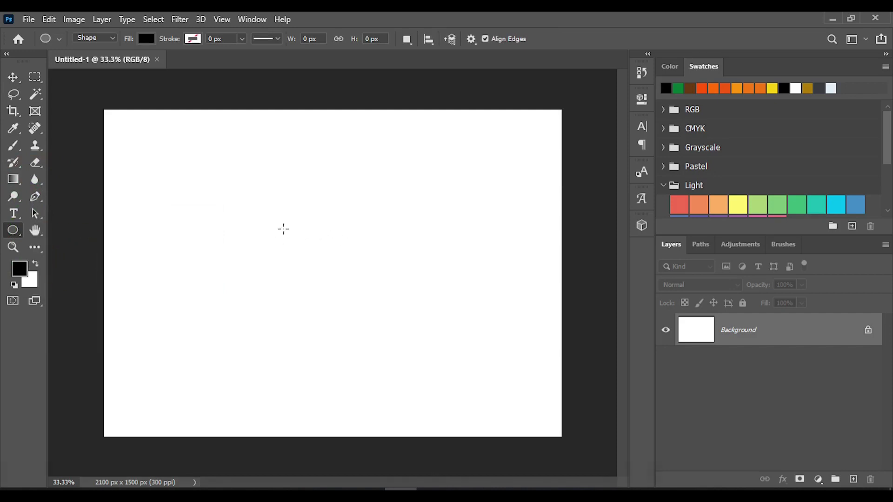
key("shift")
left_click_drag(269, 218, 402, 316)
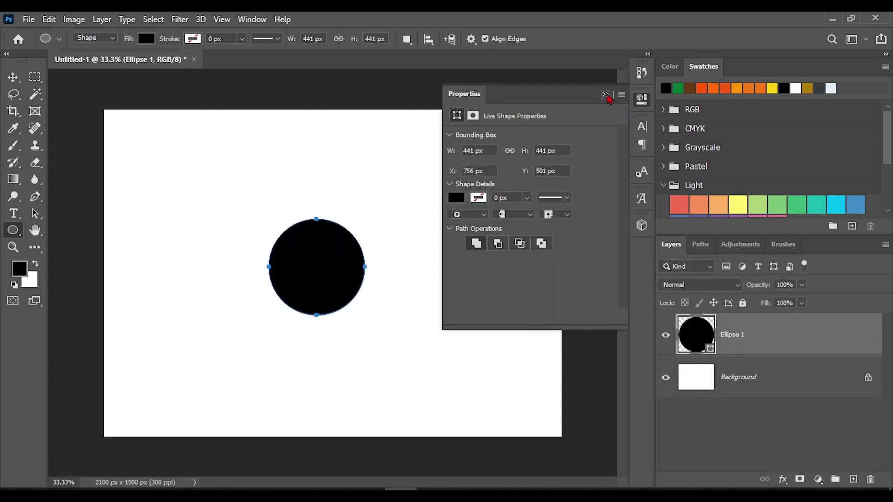
left_click(607, 95)
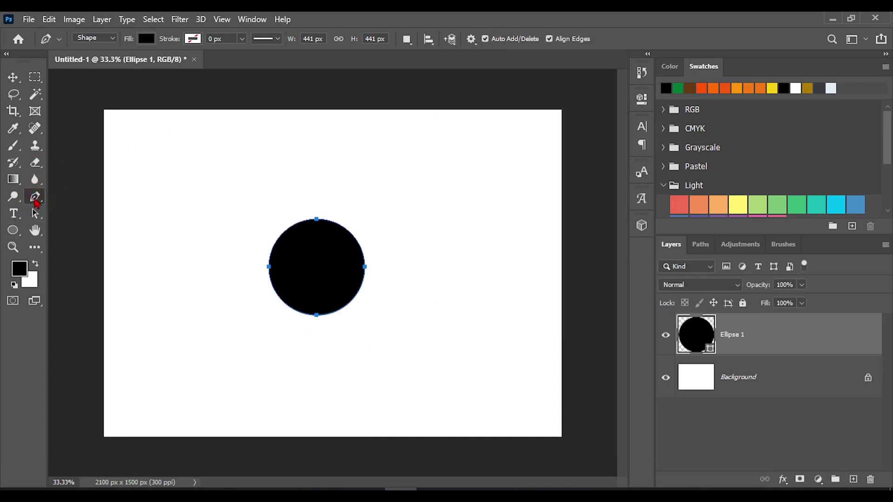
Set the Pen Tool to Path mode with the Combine Shapes path operation
right_click(35, 197)
left_click(84, 194)
left_click(107, 44)
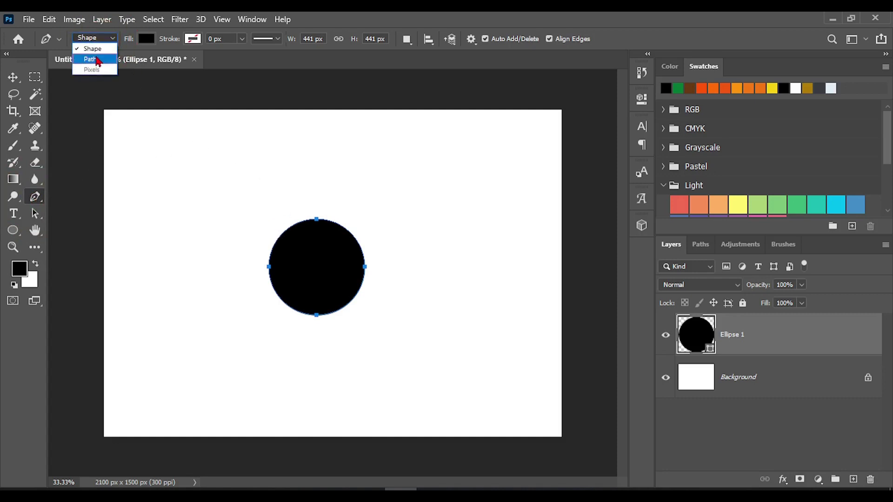
left_click(95, 57)
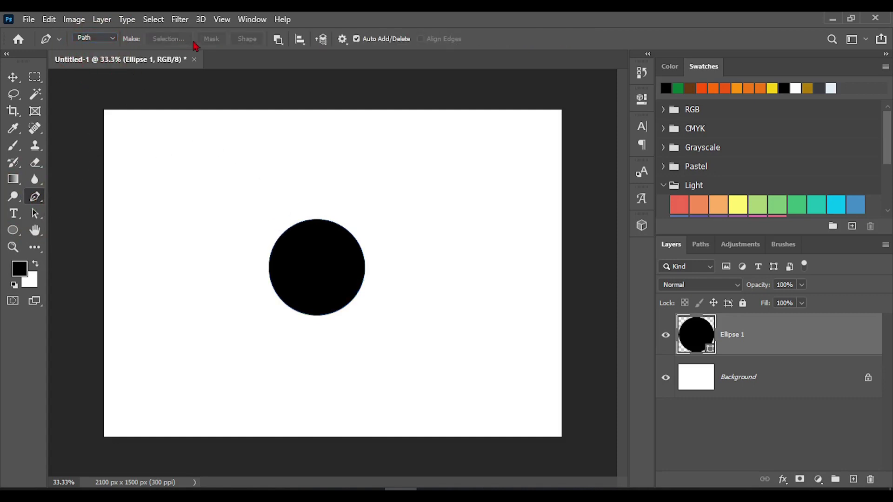
left_click(278, 41)
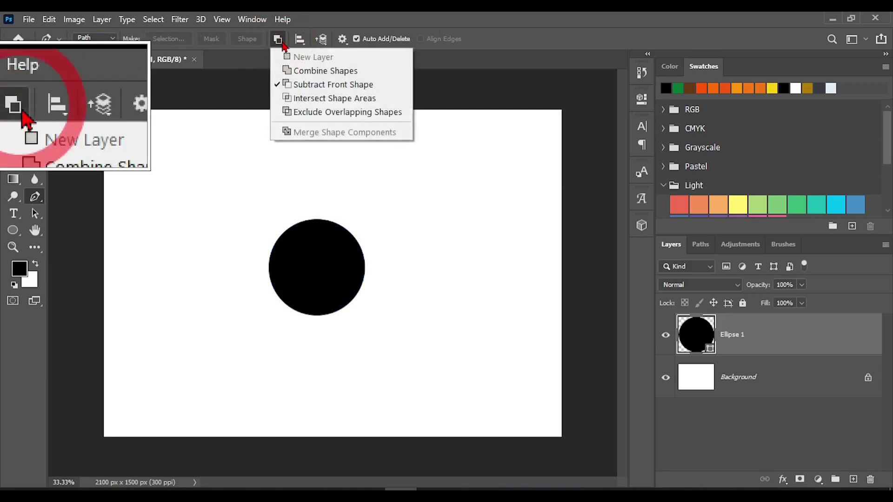
left_click(303, 73)
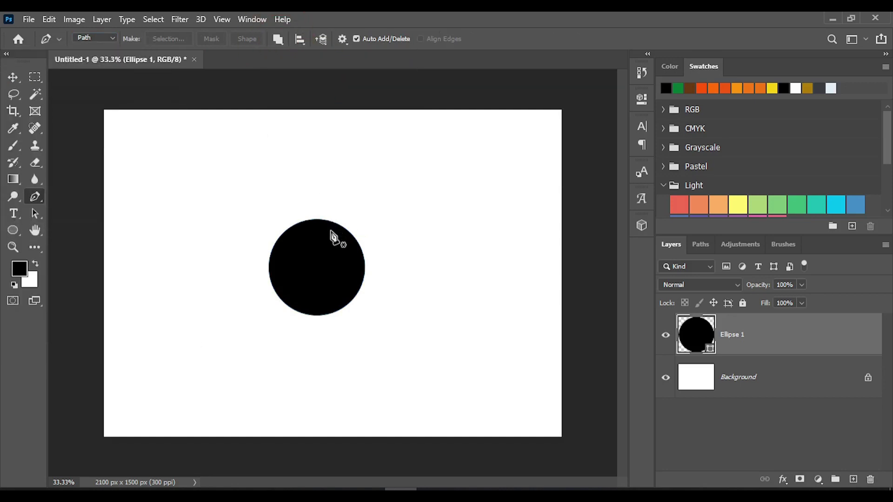
Draw the upper S-curve of a band across the circle, from beyond its upper-left edge to a narrow tip past its lower-right edge
left_click(235, 194)
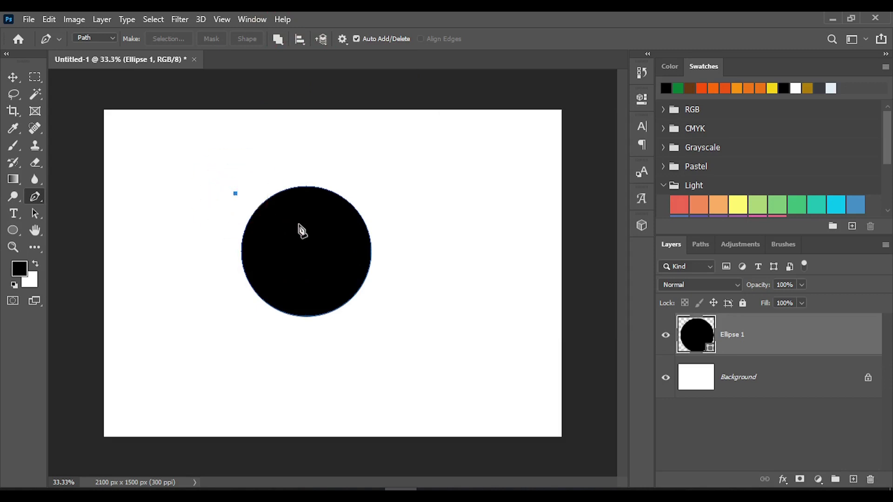
left_click_drag(312, 237, 371, 236)
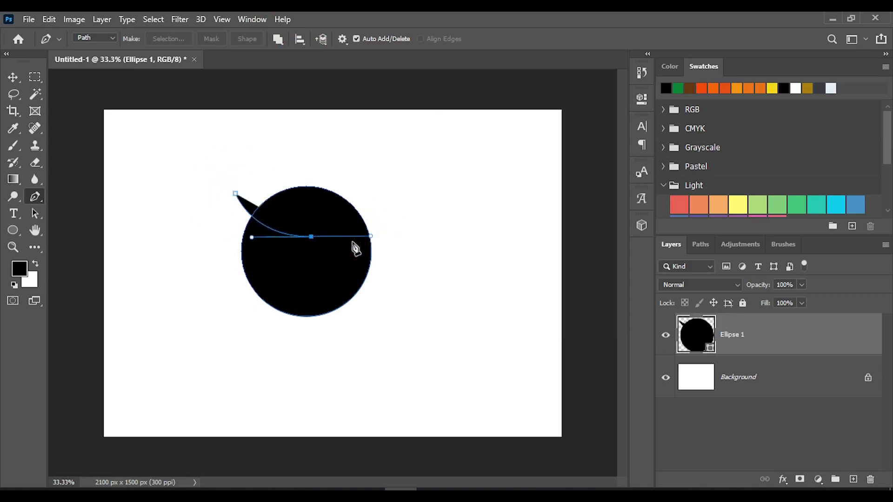
left_click(389, 266)
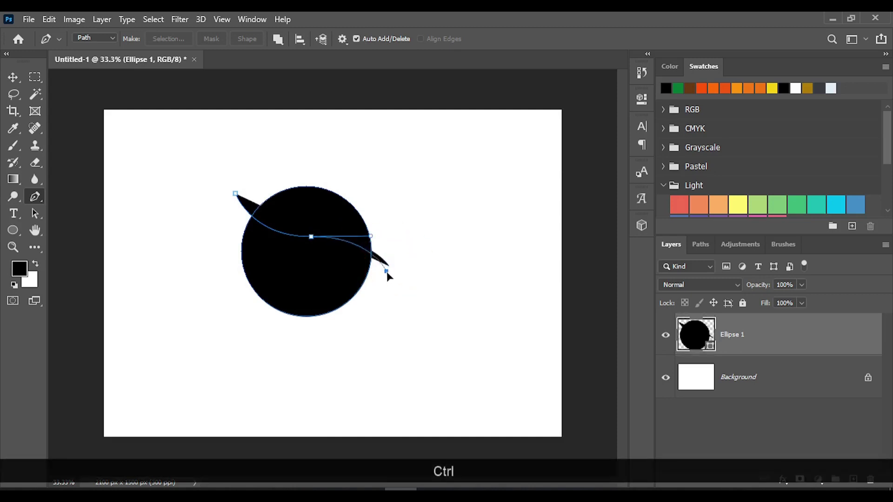
left_click_drag(389, 268, 381, 284)
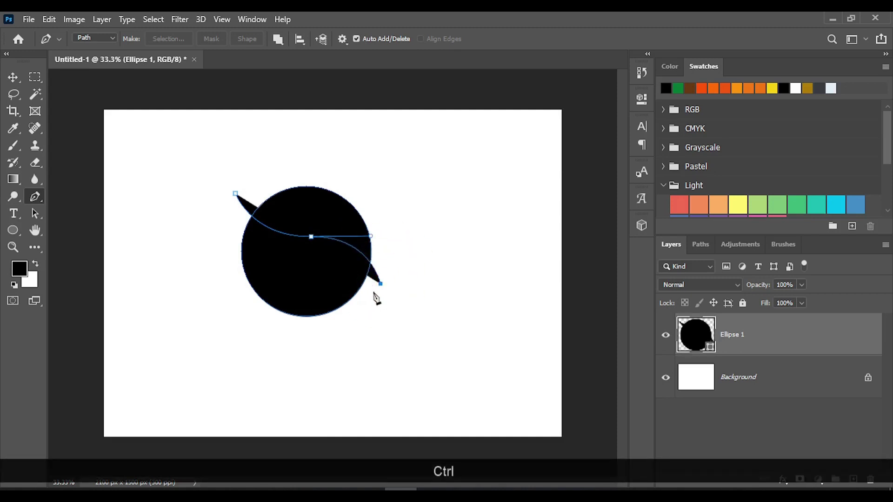
left_click(378, 291)
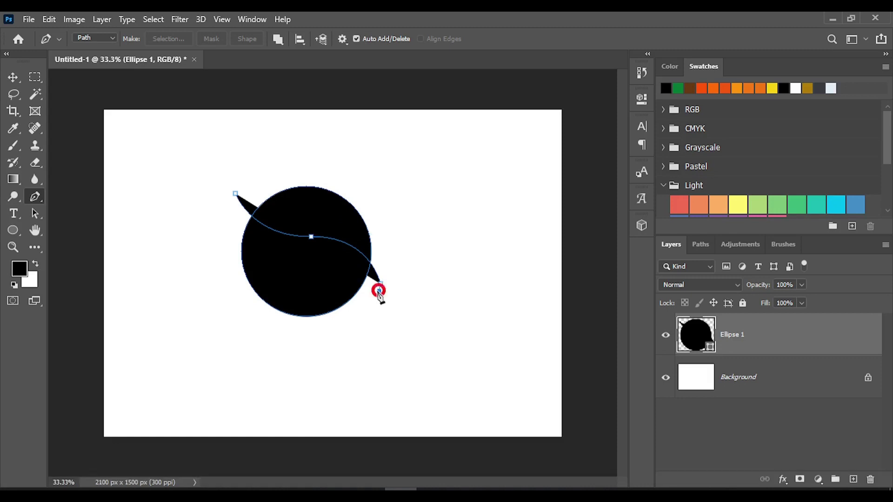
left_click(371, 288)
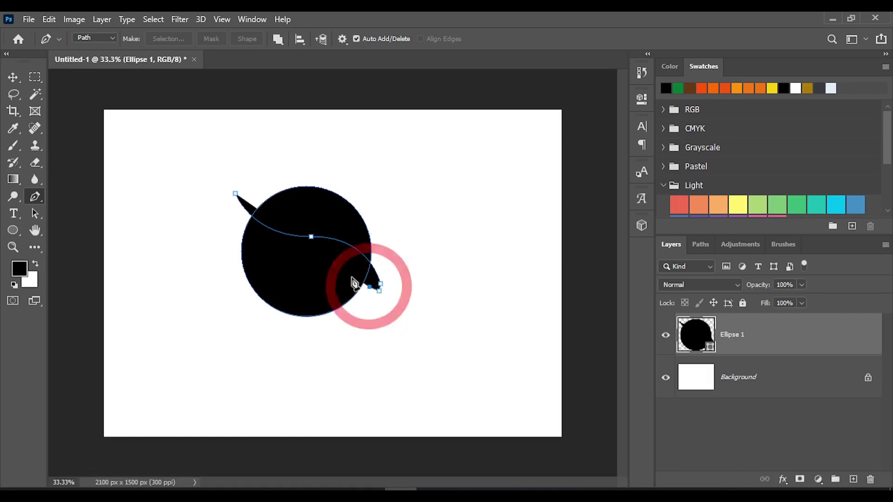
left_click(295, 265, "shift")
key("ctrl+shift+z")
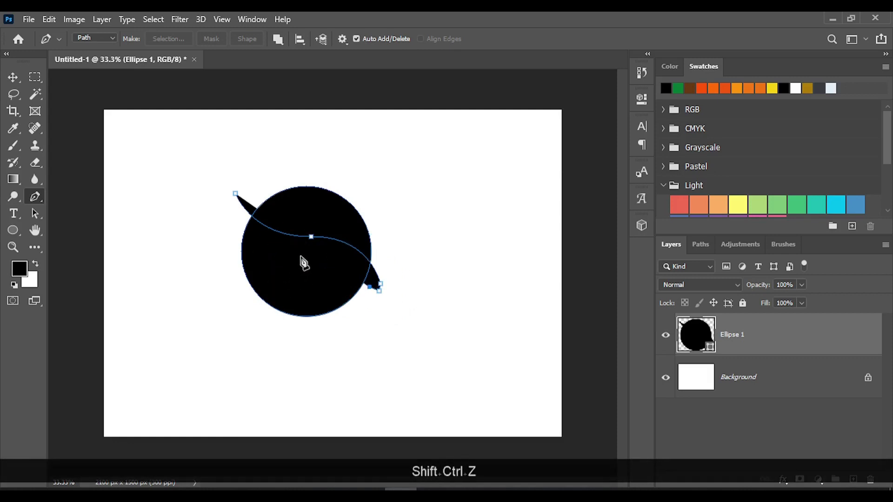
left_click(301, 256)
key("ctrl+z")
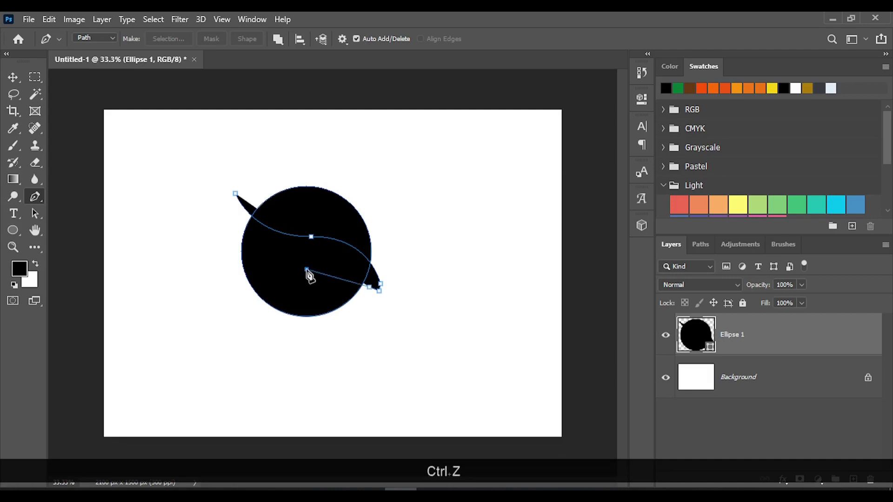
Draw the band's lower curve back through the circle to beyond its left edge and close the path at the starting point
left_click_drag(306, 269, 266, 283)
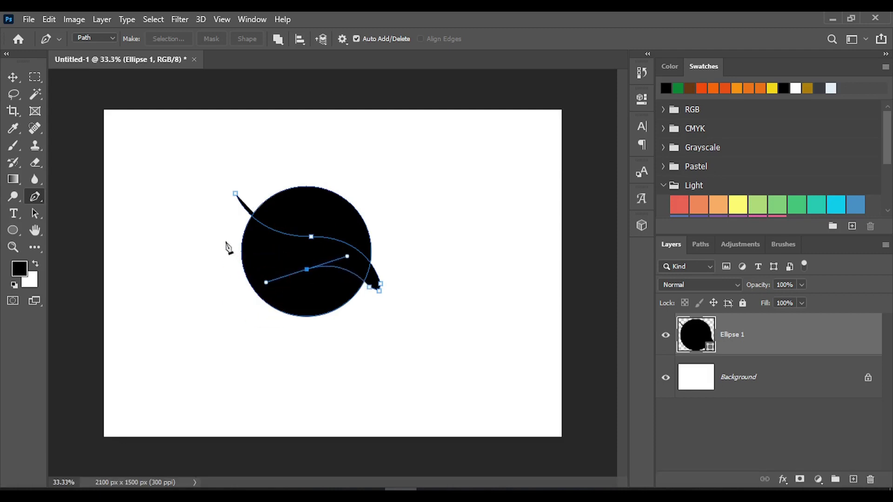
left_click(226, 227)
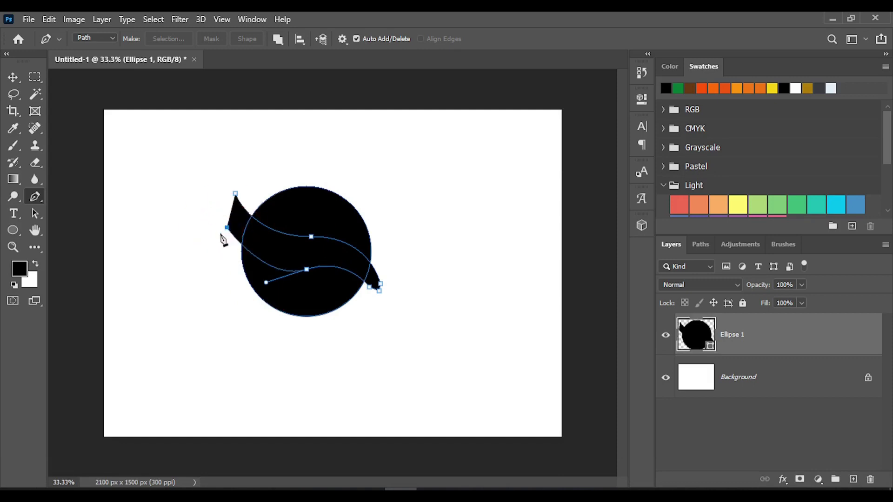
key("ctrl")
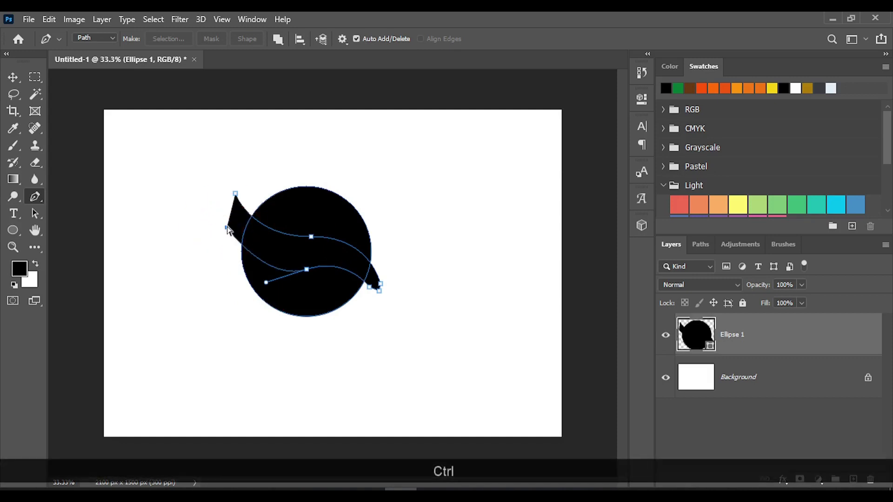
left_click(224, 241)
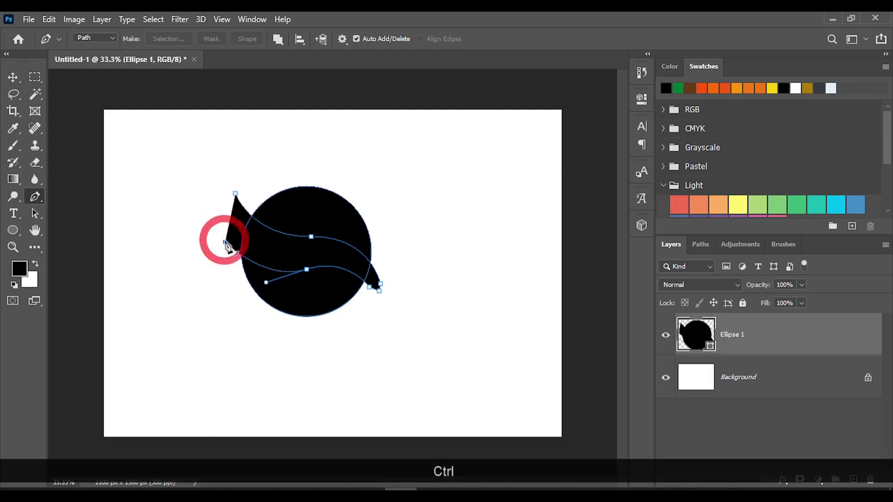
left_click(235, 195)
Try Subtract Front Shape on the wavy band path, and return it to Combine Shapes
left_click(279, 40)
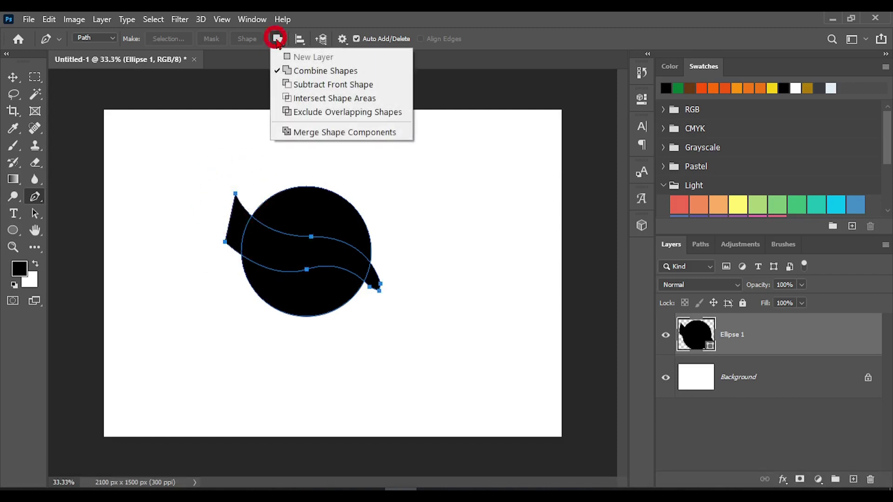
left_click(314, 85)
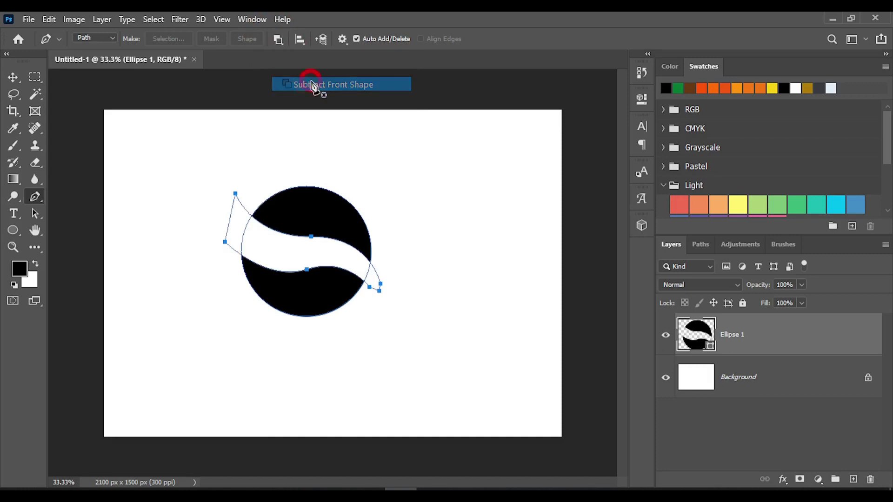
left_click(279, 40)
left_click(310, 72)
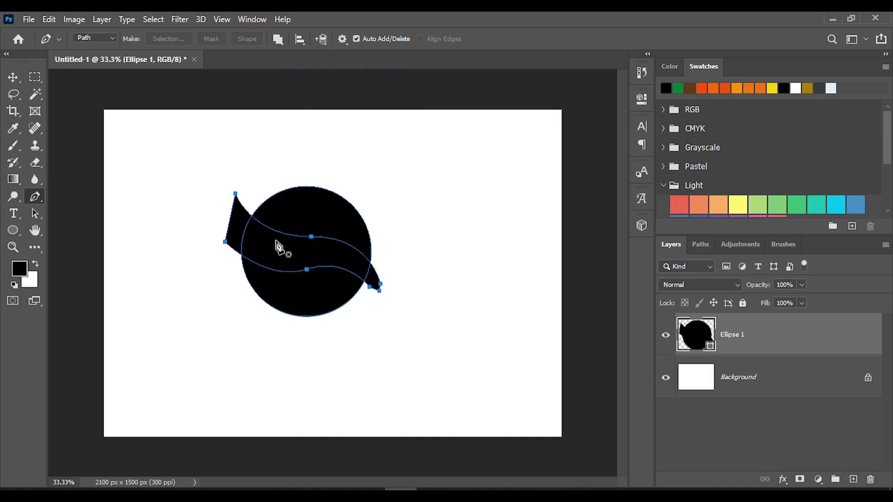
Cut the wavy band out of the circle with the Subtract Front Shape path operation
left_click(279, 40)
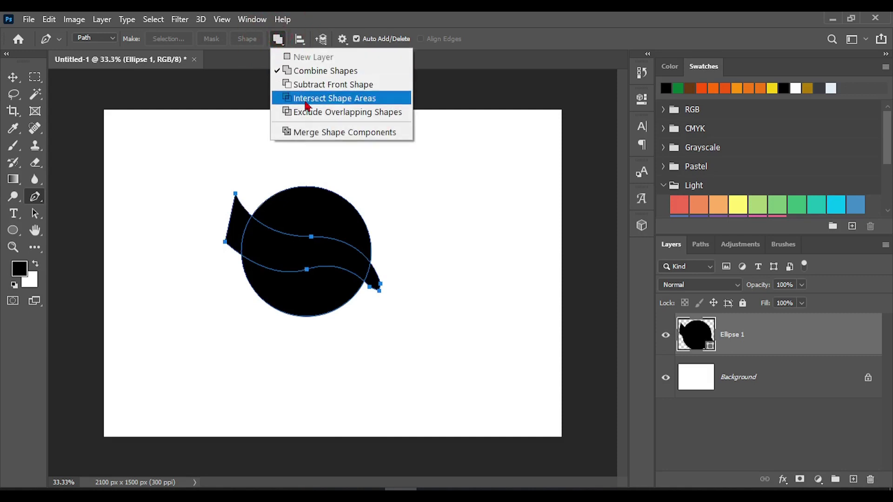
left_click(329, 86)
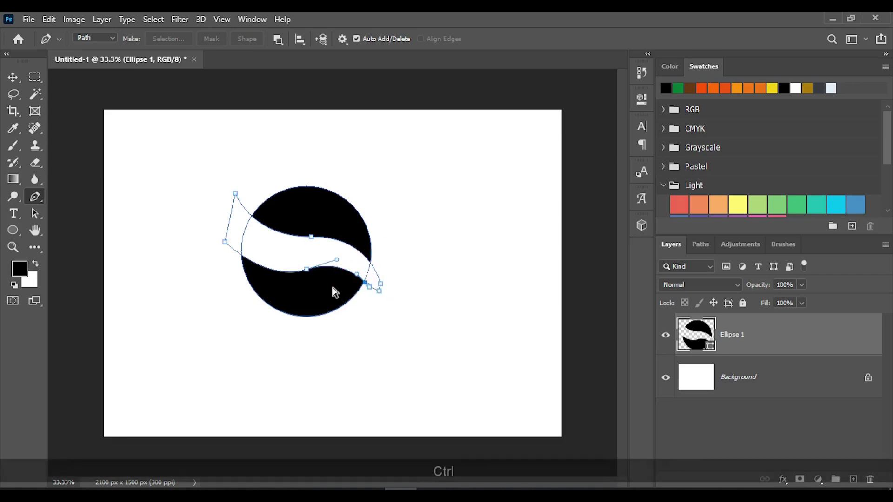
key("ctrl+z")
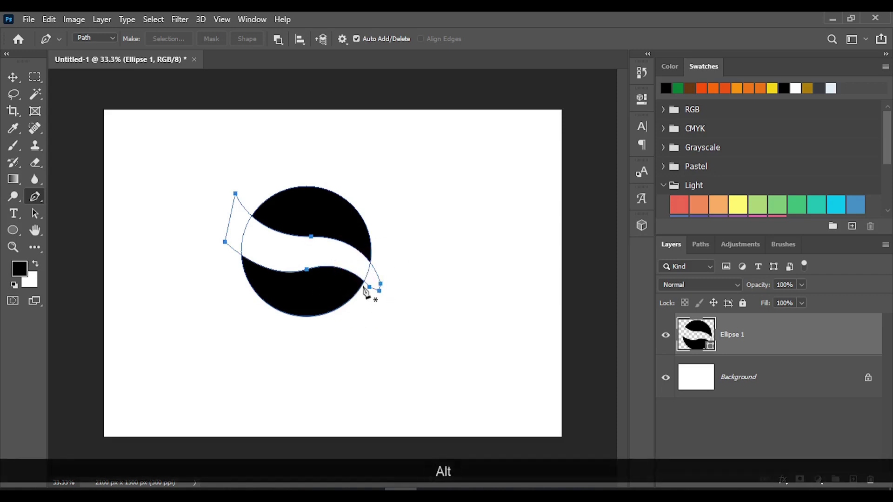
Draw the upper S-curve of a second band, from the circle's lower-right edge through its lower part to beyond its lower-left edge
scroll(365, 293, "up", 2, "alt")
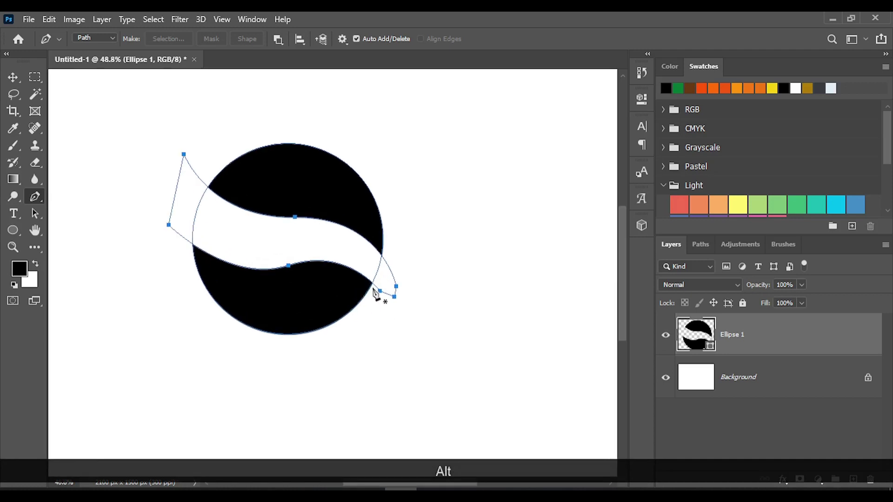
left_click(374, 289, "alt")
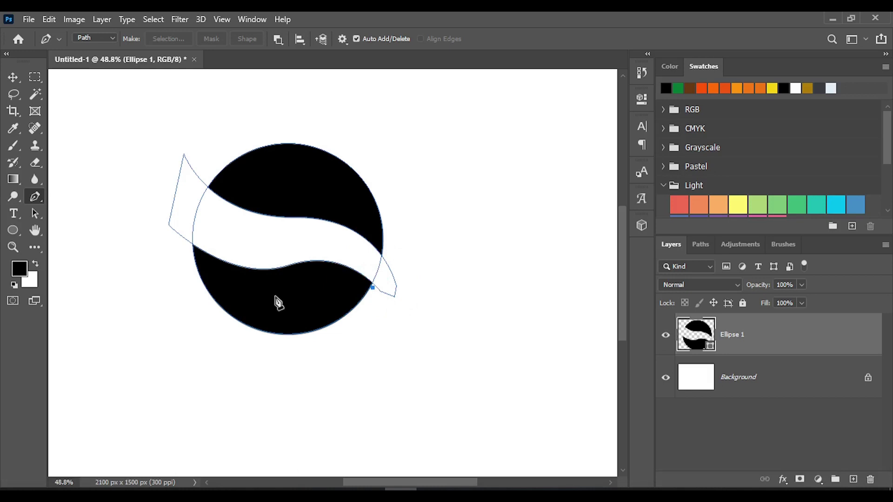
left_click_drag(275, 298, 223, 333)
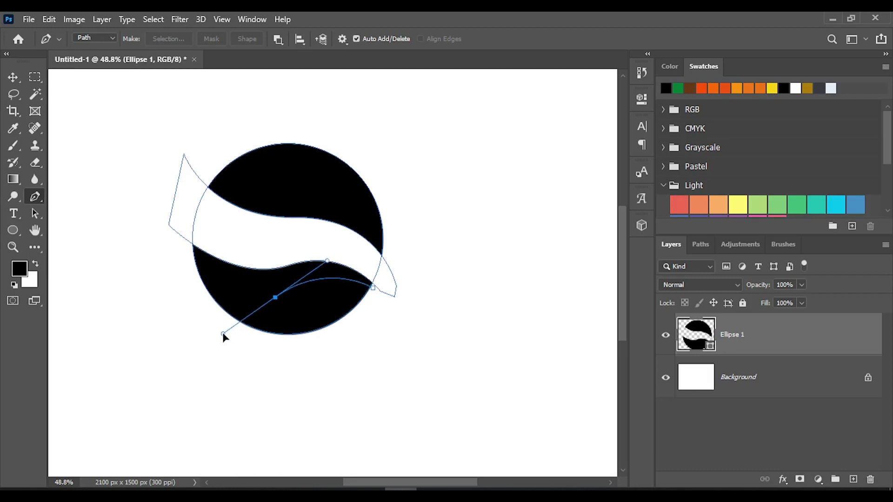
left_click(376, 291)
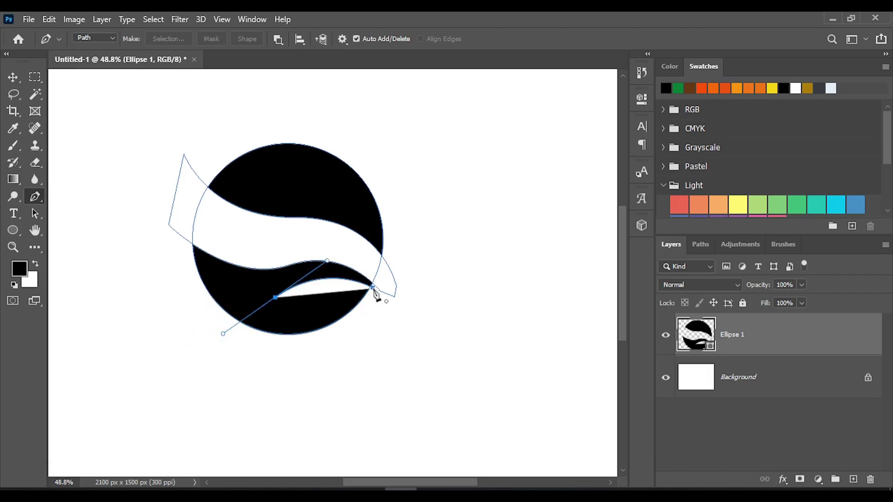
key("ctrl")
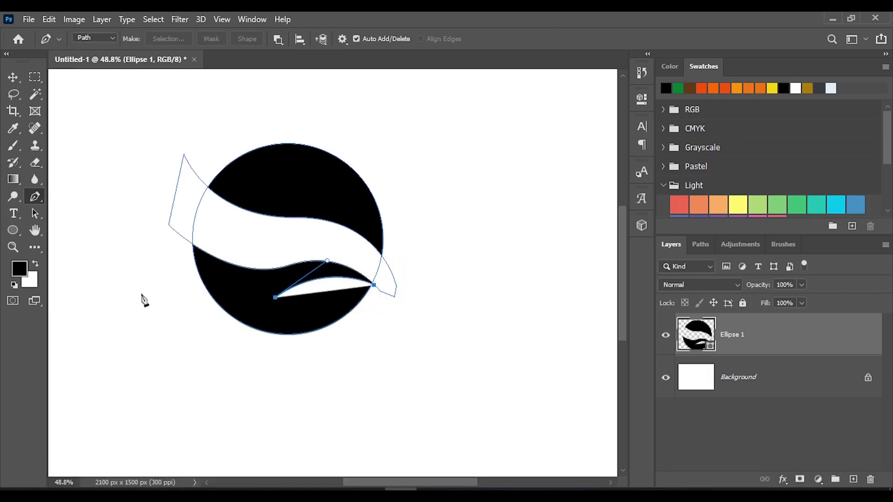
left_click(192, 307)
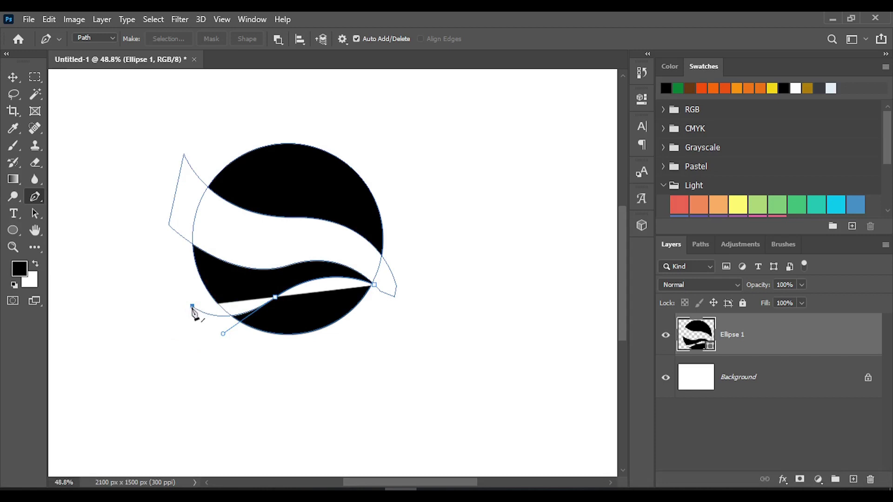
key("ctrl+z")
left_click(200, 298)
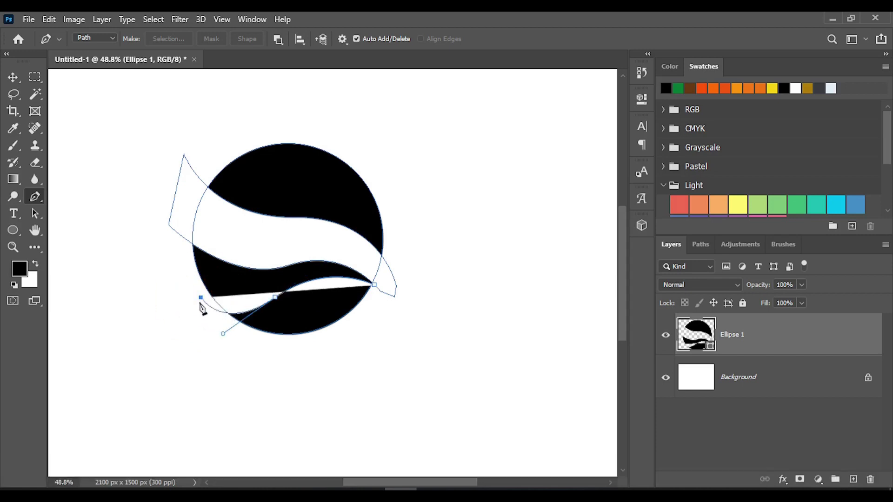
left_click(201, 298, "alt")
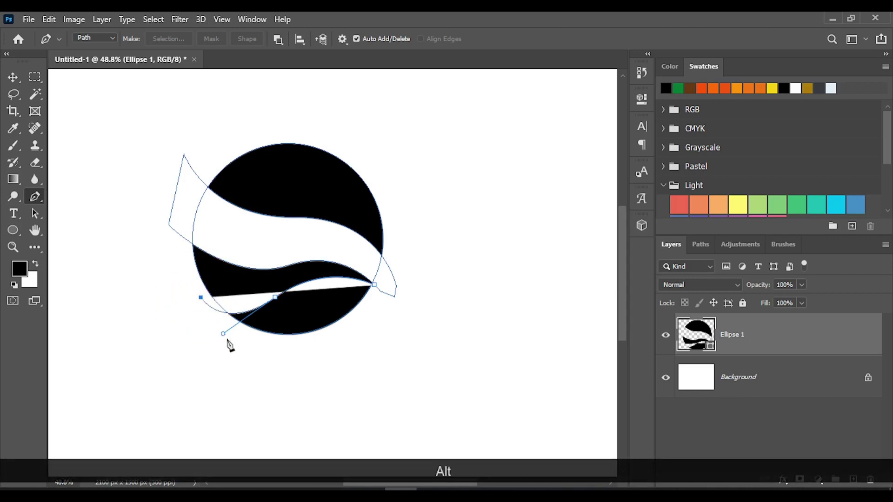
Draw the second band's lower curve back across the circle's bottom to beyond its lower-right edge and close the path at the starting point
left_click_drag(201, 298, 228, 342)
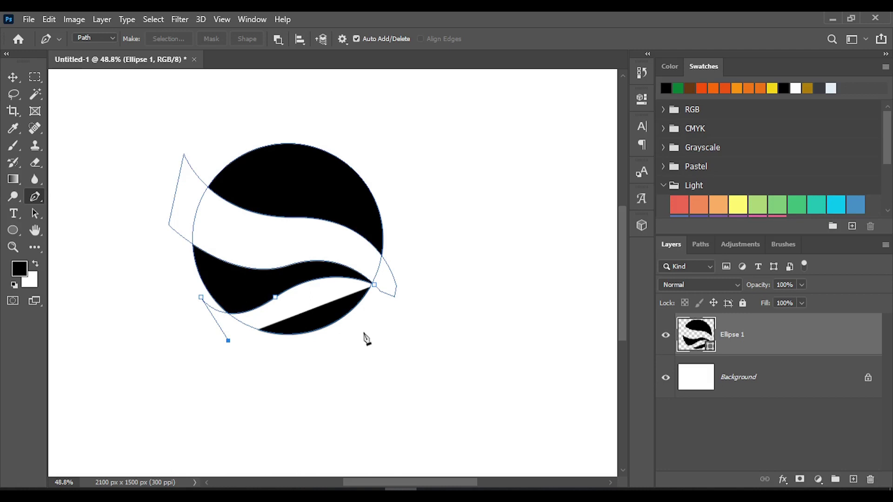
left_click_drag(306, 318, 322, 338)
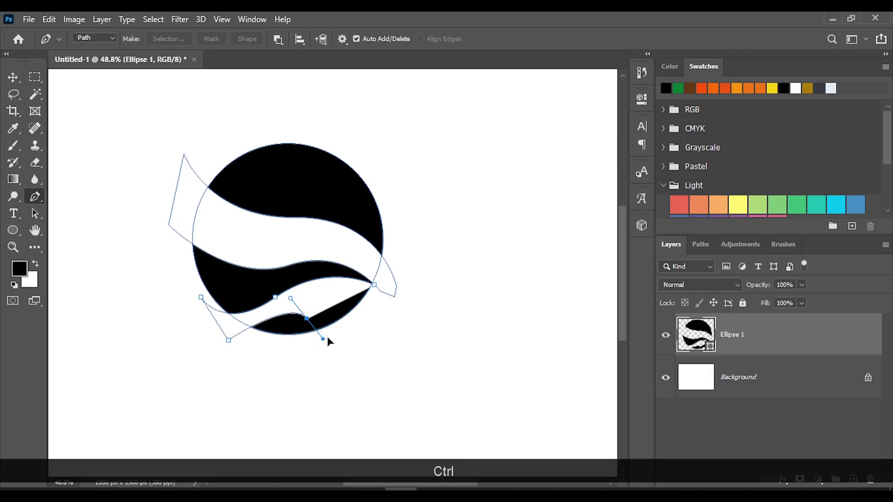
left_click_drag(323, 338, 331, 331)
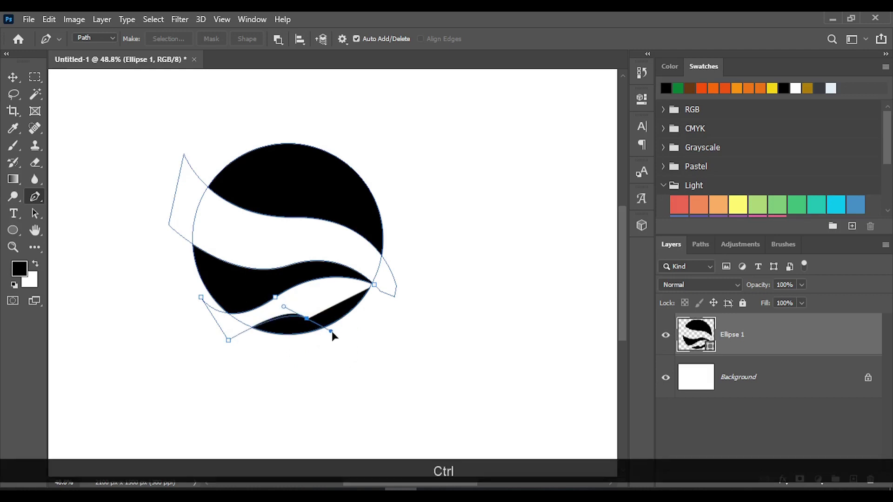
left_click(312, 315)
key("ctrl+z")
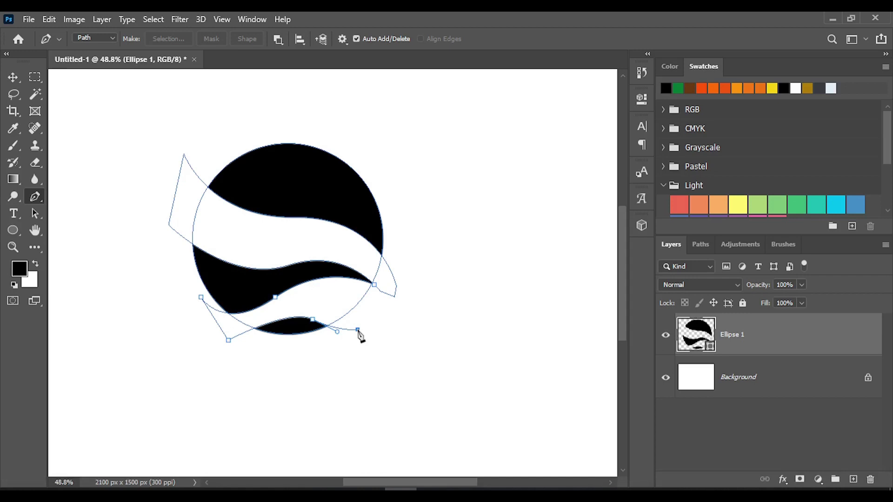
left_click(299, 345)
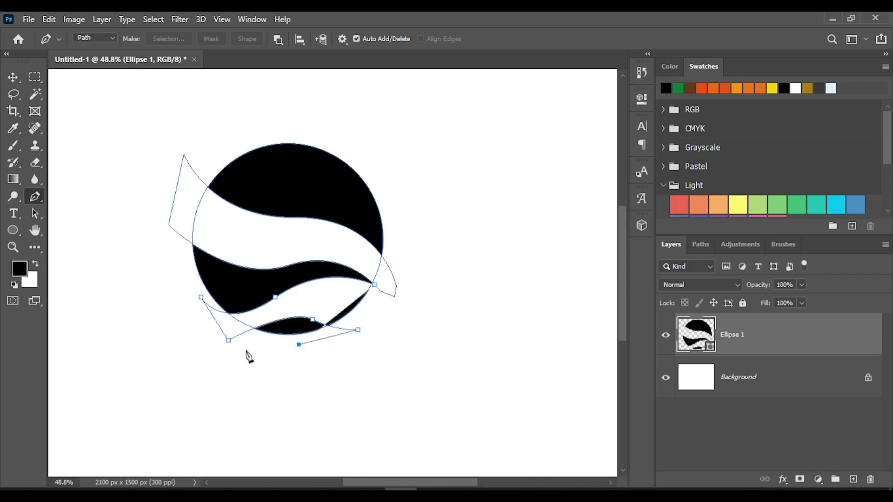
left_click(228, 342)
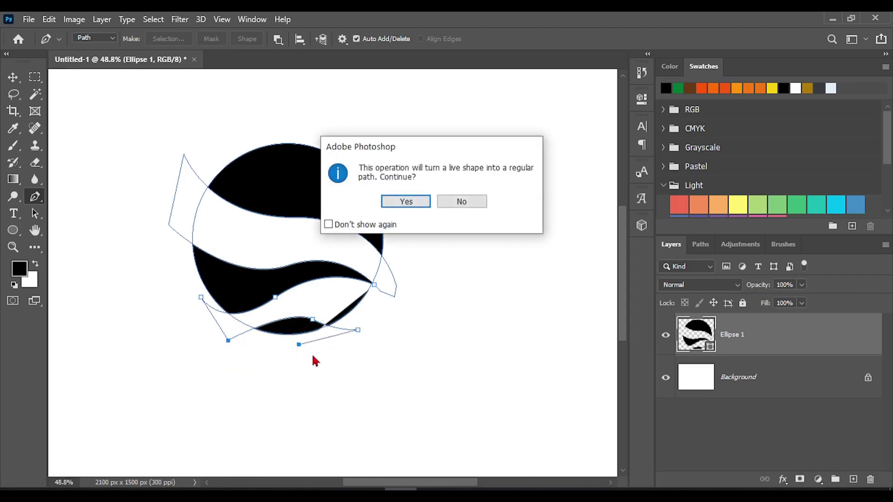
key("ctrl")
left_click(462, 202)
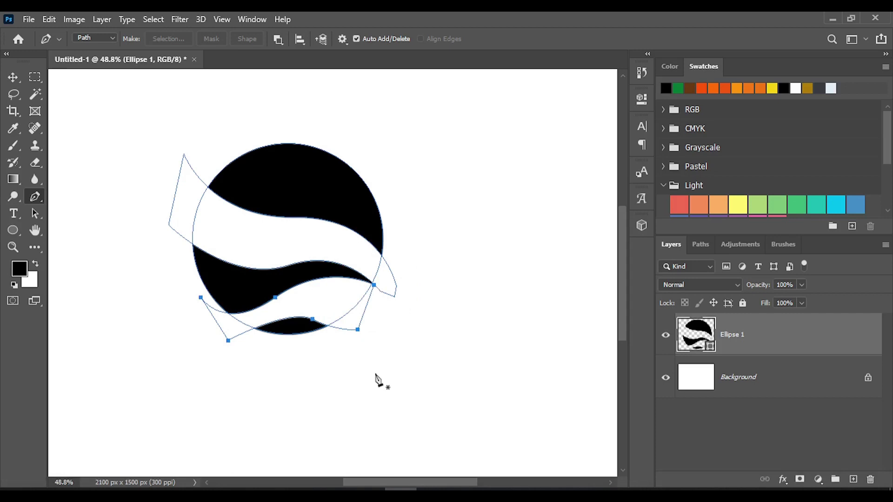
Raise the second band's lower-right corner anchor and the middle anchor of its lower curve
key("ctrl")
left_click(358, 330, "ctrl")
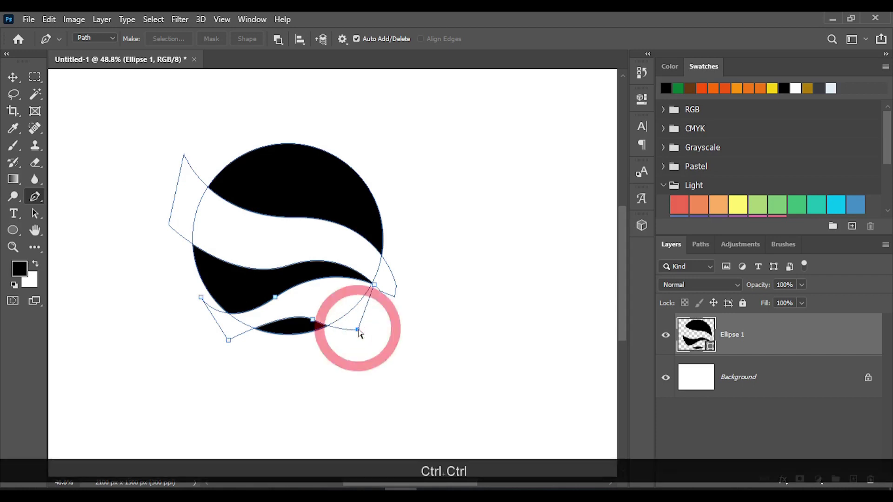
left_click_drag(363, 316, 364, 312)
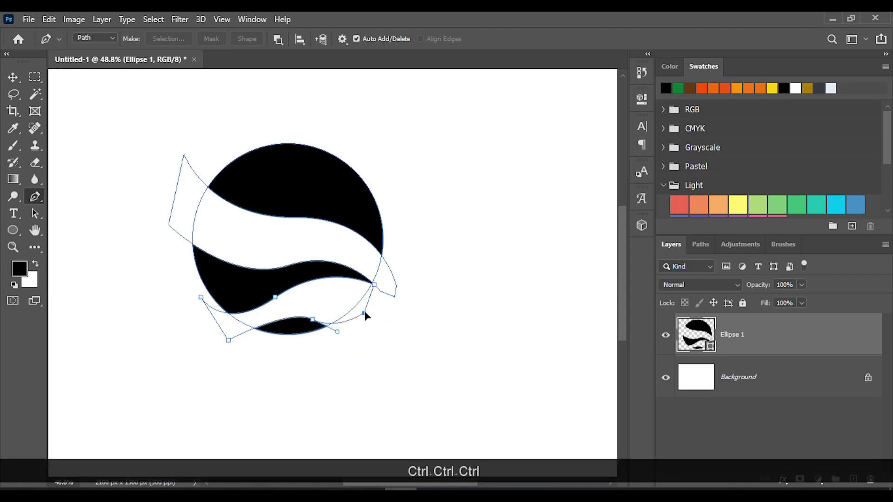
left_click(364, 316, "ctrl")
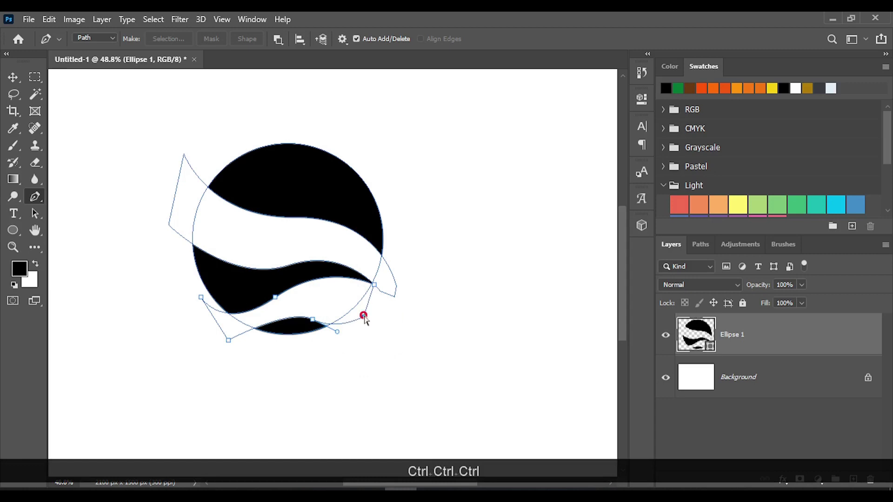
left_click(313, 320, "ctrl")
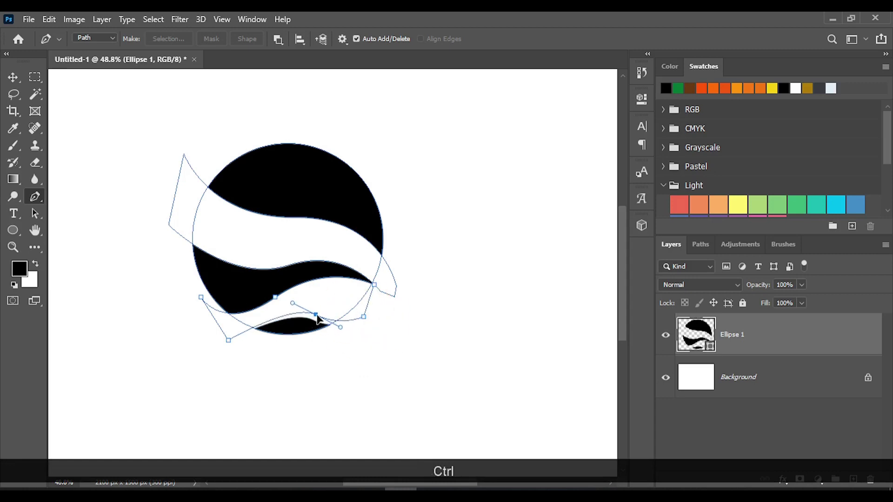
Reposition the second band's left corner anchors and raise the middle anchor of its upper curve slightly
left_click(229, 341, "ctrl")
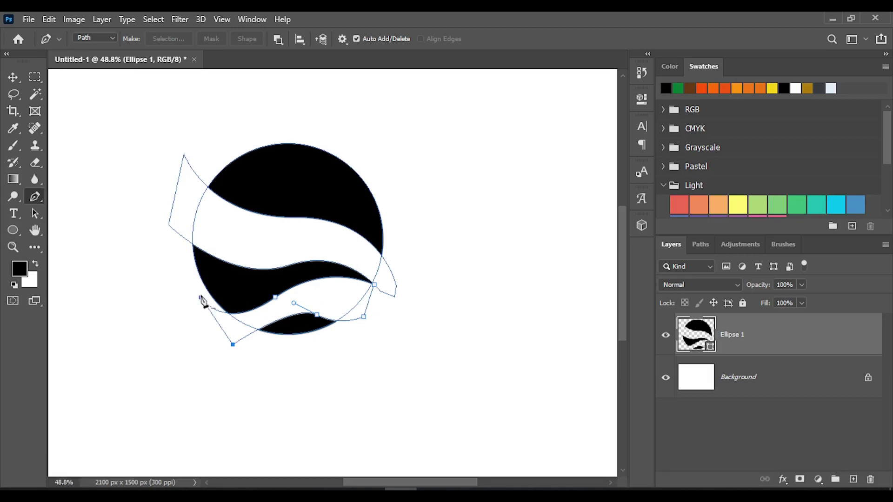
left_click(201, 298, "ctrl")
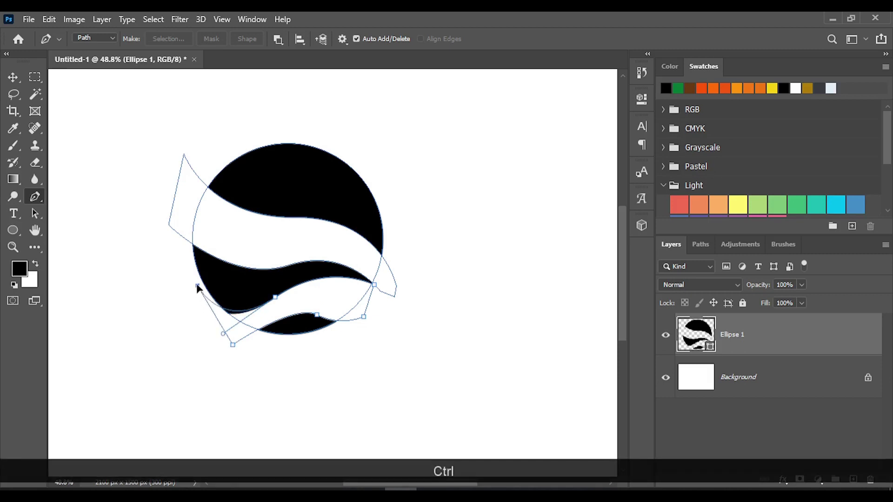
left_click(190, 280, "ctrl")
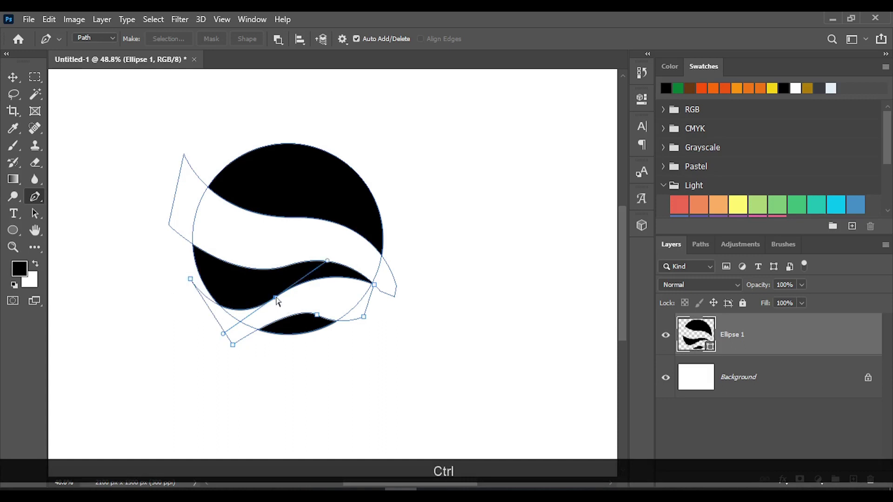
left_click_drag(275, 296, 274, 294)
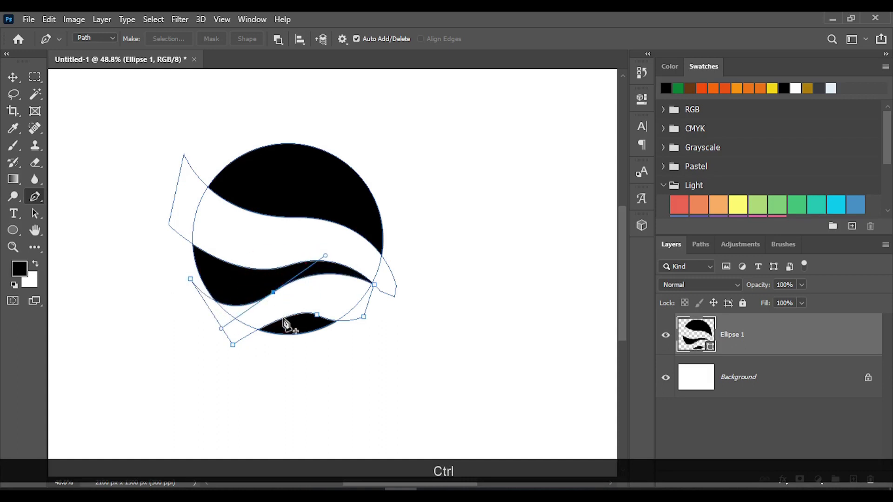
Reshape the second band's lower curve into an S-curve by moving its left corner beyond the circle and rotating the middle anchor's handles
left_click(233, 345, "ctrl")
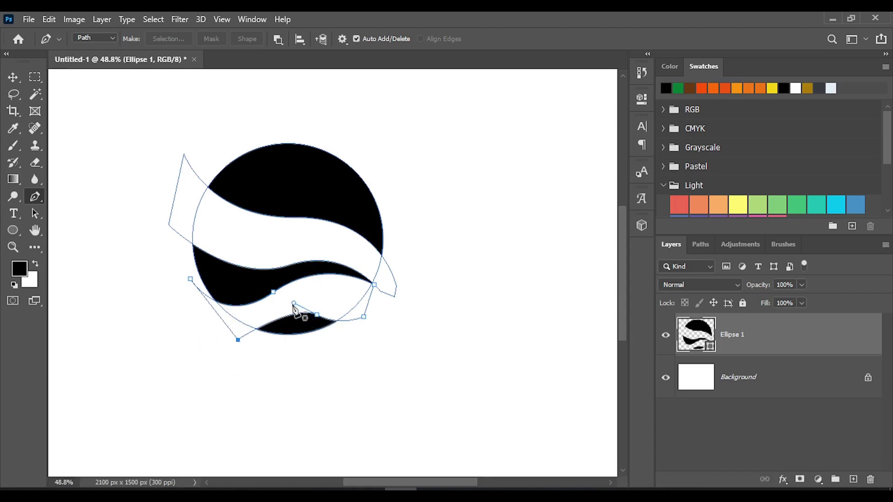
left_click_drag(294, 304, 296, 300)
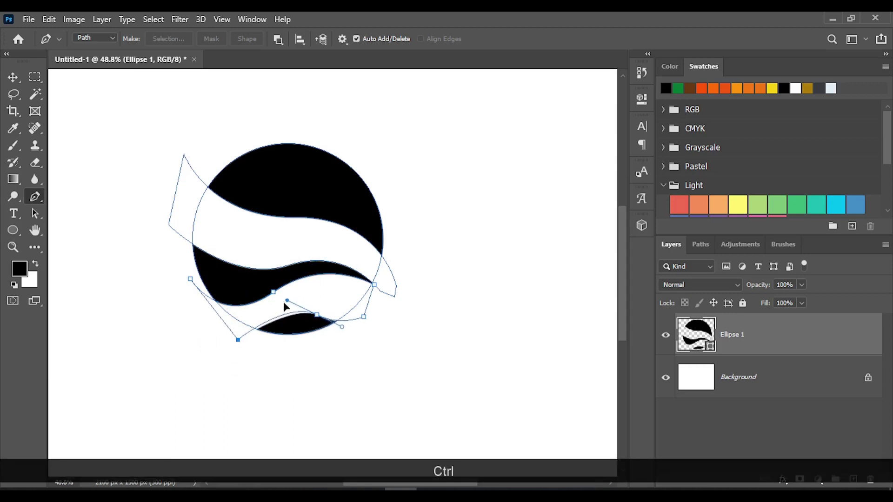
left_click_drag(254, 327, 261, 353)
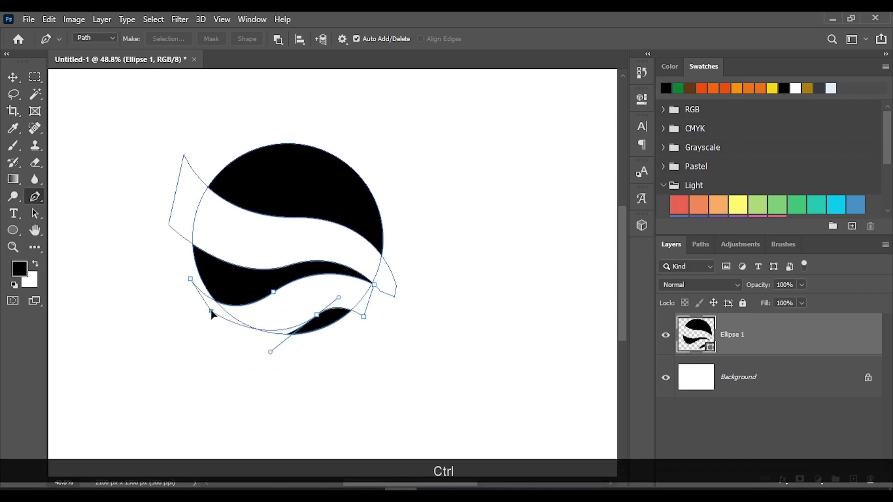
left_click_drag(197, 304, 192, 305)
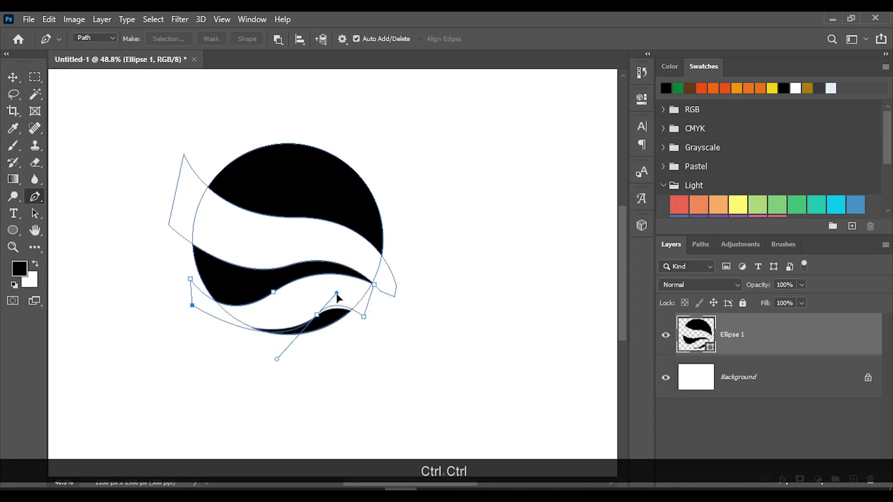
left_click(318, 315, "ctrl")
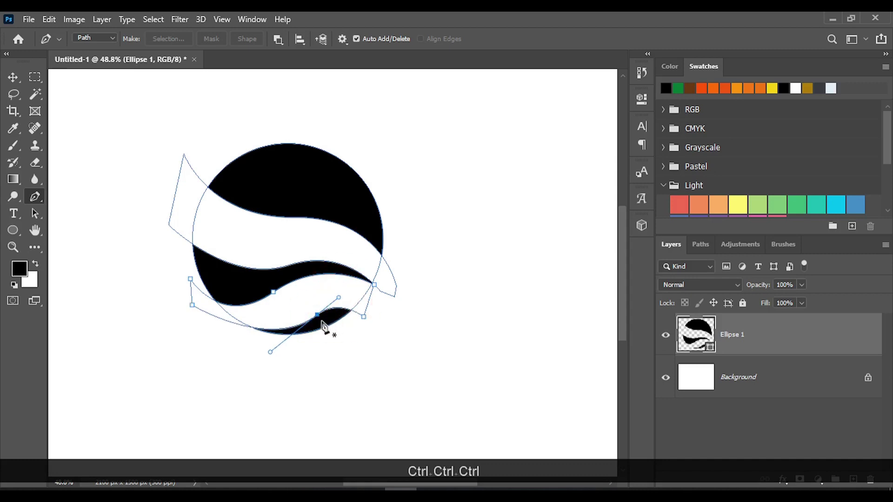
key("ctrl")
left_click_drag(317, 316, 319, 315)
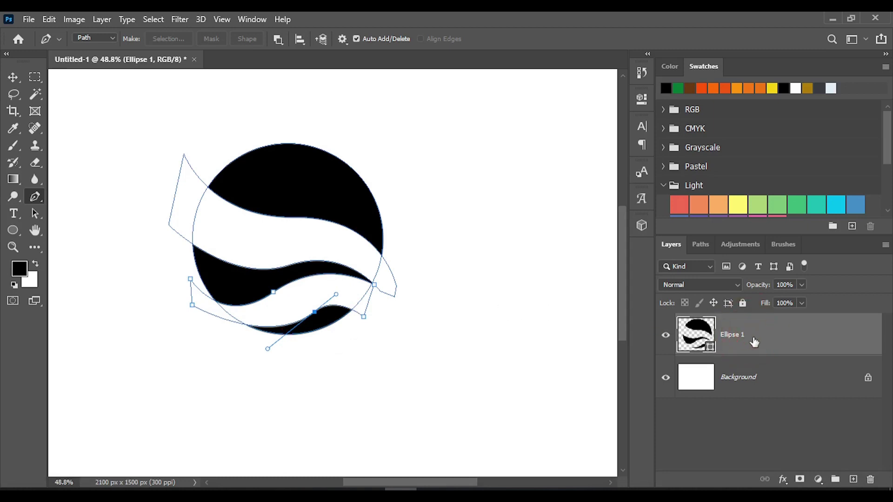
Open the Ellipse 1 layer's blending options and add a Gradient Overlay to it
left_click(783, 481)
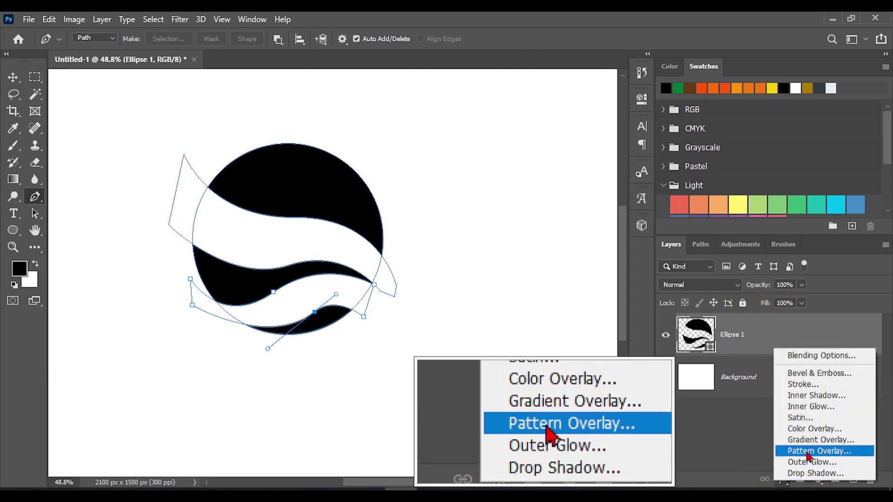
left_click(693, 427)
right_click(750, 336)
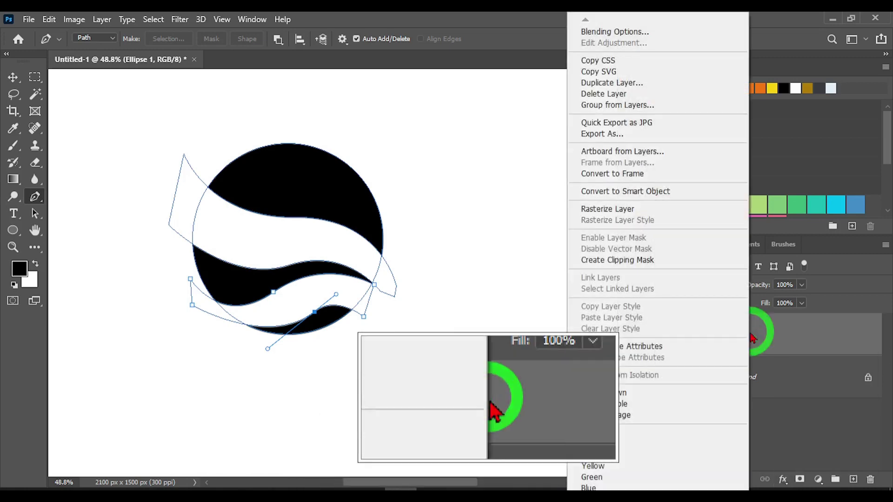
left_click(599, 30)
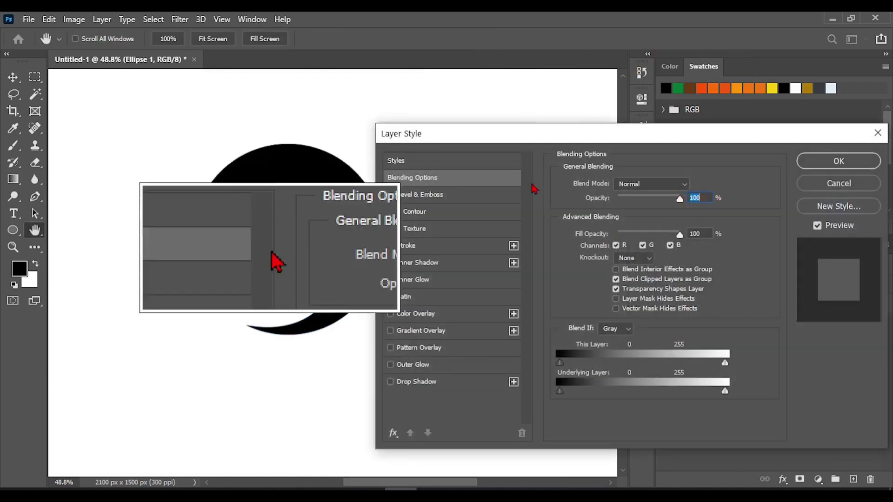
left_click_drag(486, 139, 616, 135)
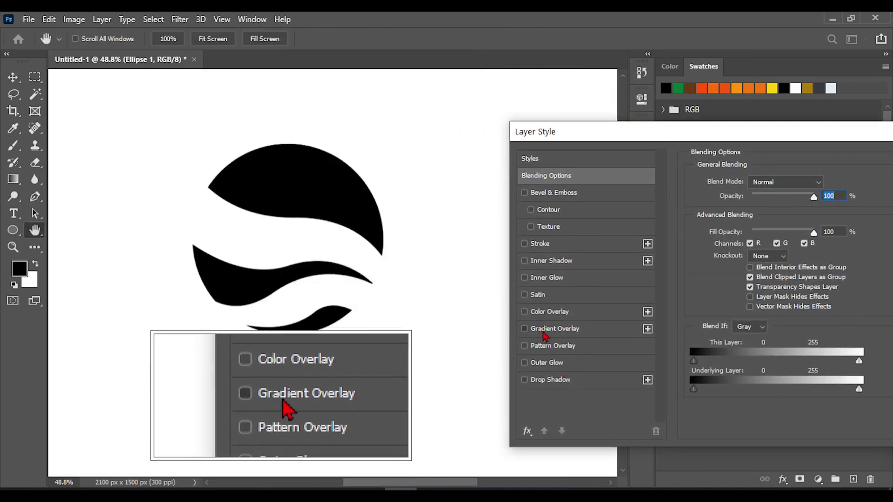
left_click(538, 330)
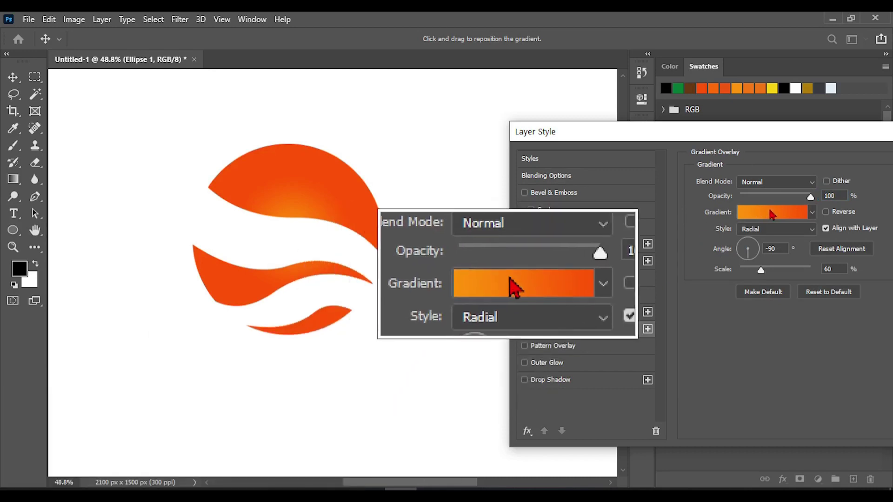
Confirm the overlay gradient's end stop colour as ff5400 and its start stop colour as ff9401
left_click(781, 213)
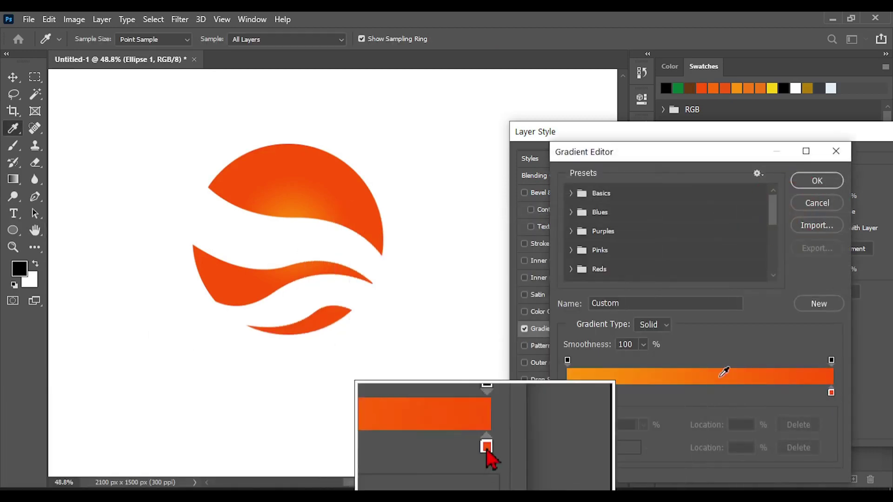
left_click(830, 394)
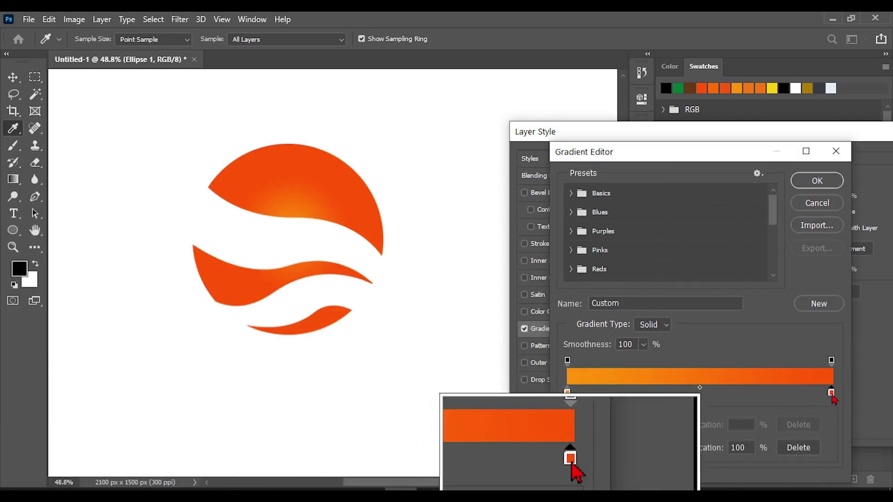
double_click(831, 394)
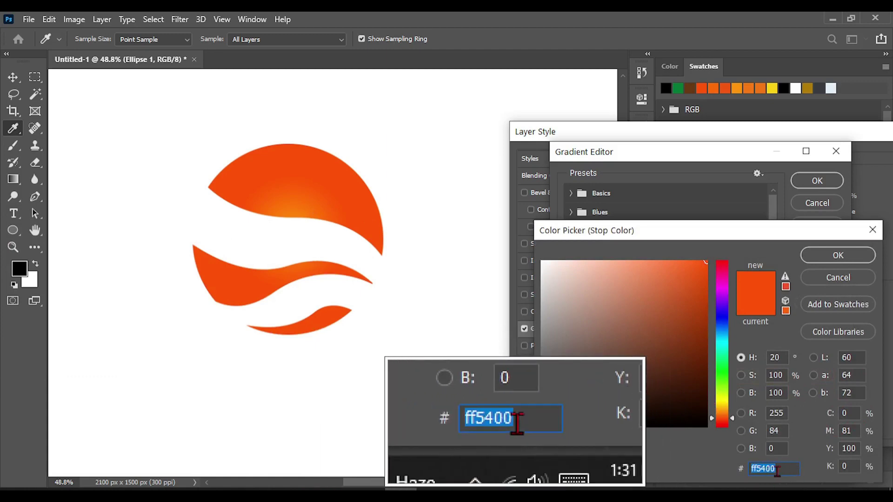
left_click(824, 255)
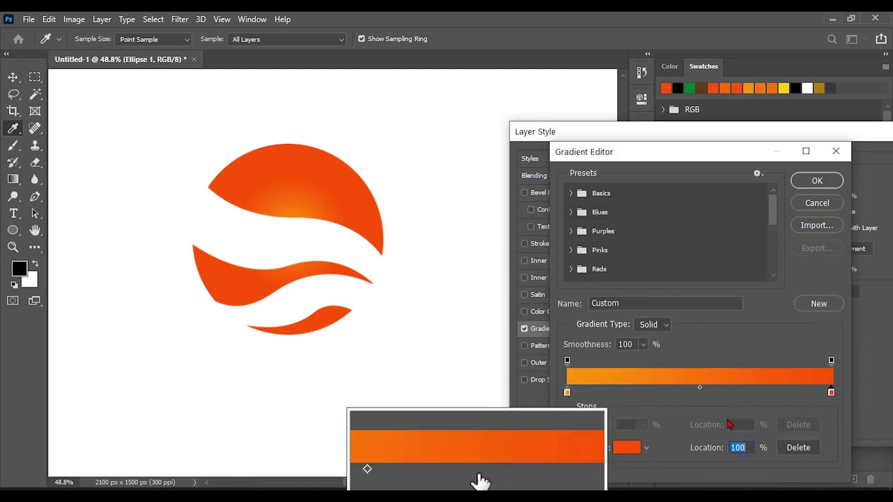
left_click(567, 394)
double_click(568, 394)
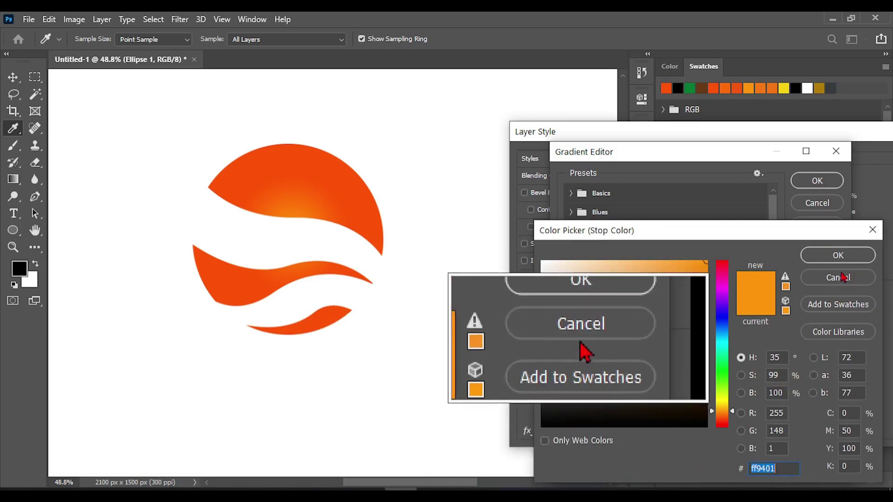
left_click(838, 255)
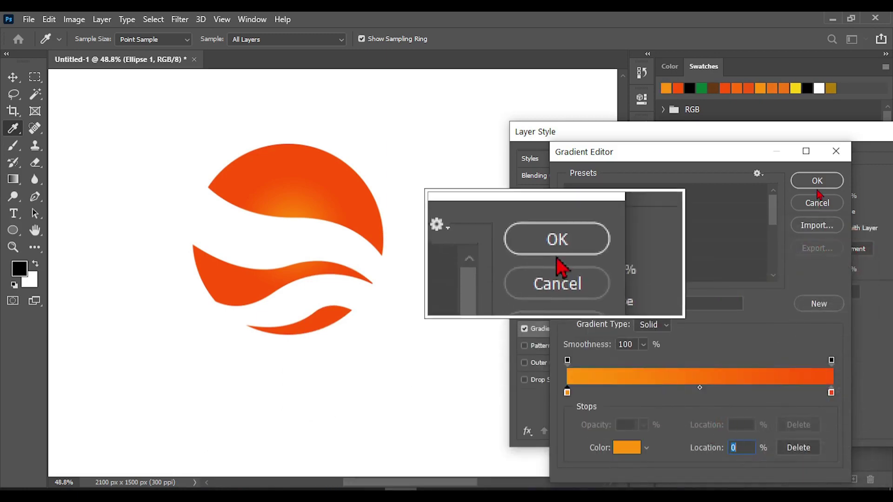
left_click(818, 180)
Try the Linear and Angle styles on the gradient overlay and return it to Radial
left_click_drag(794, 140, 777, 141)
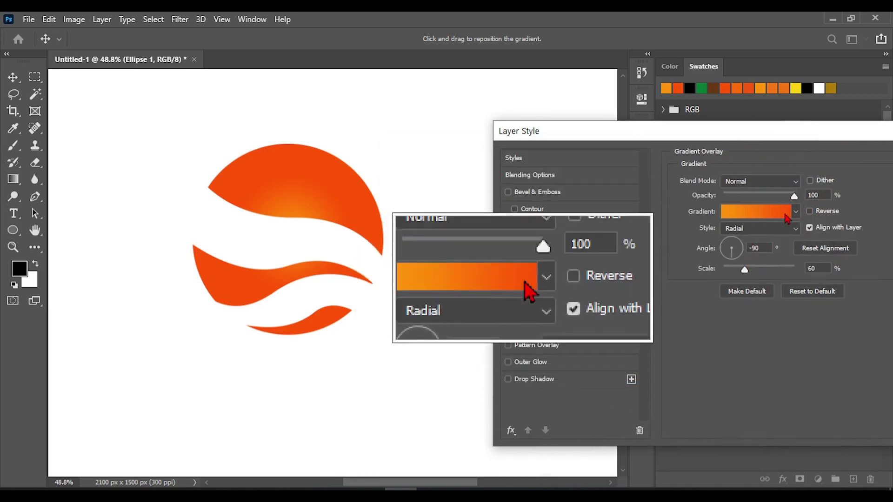
left_click(737, 229)
left_click(733, 240)
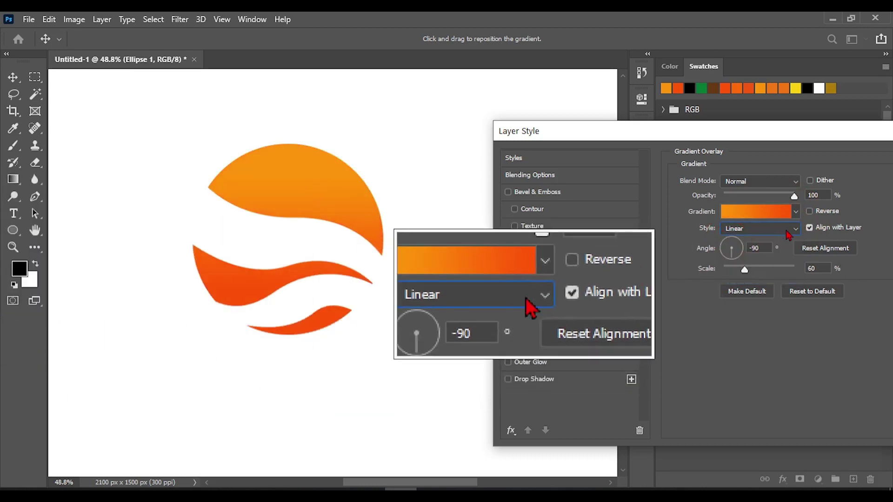
left_click(744, 229)
left_click(731, 260)
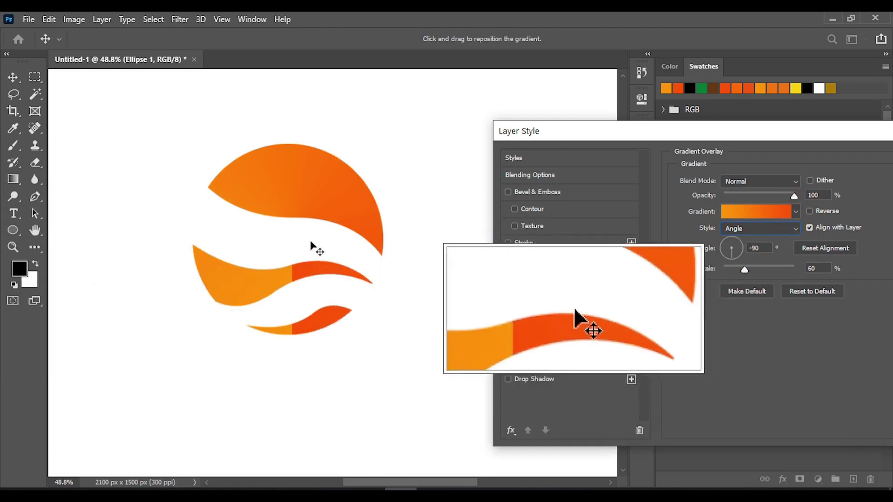
left_click(786, 229)
left_click(751, 252)
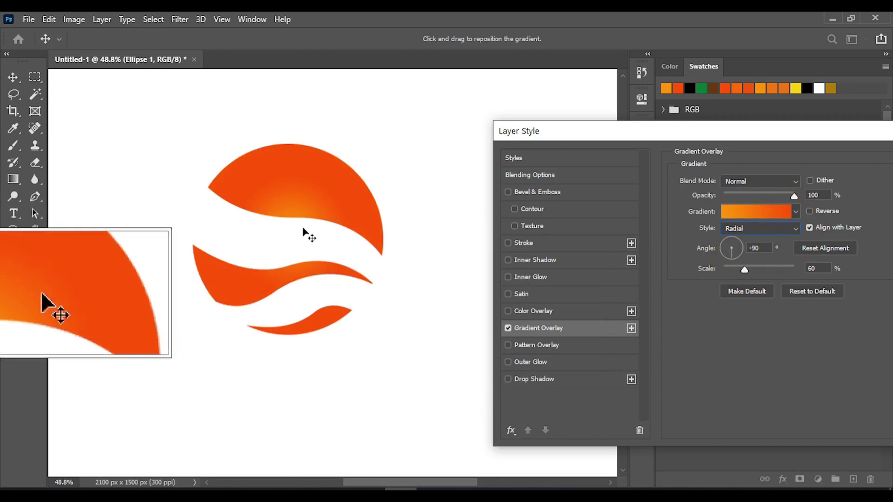
Set the gradient overlay's angle to -35° and its scale to 55%
left_click_drag(732, 251, 738, 253)
left_click(728, 243)
left_click(739, 248)
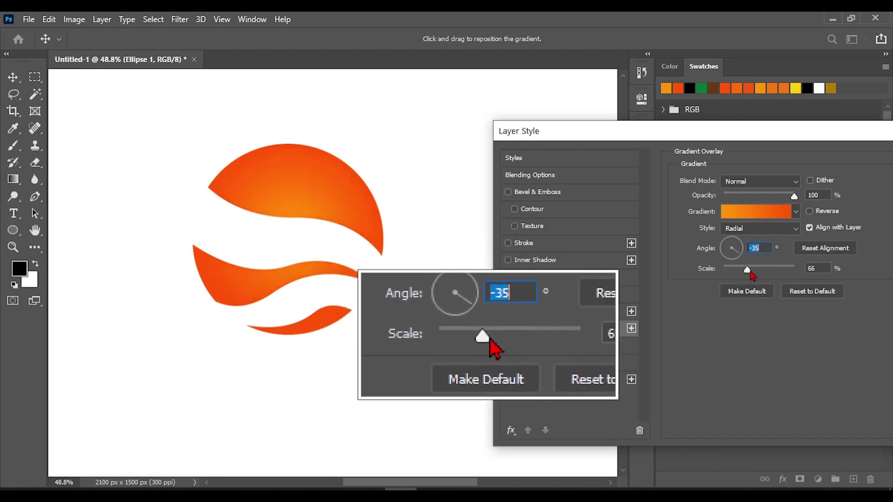
left_click_drag(751, 272, 781, 277)
left_click(742, 269)
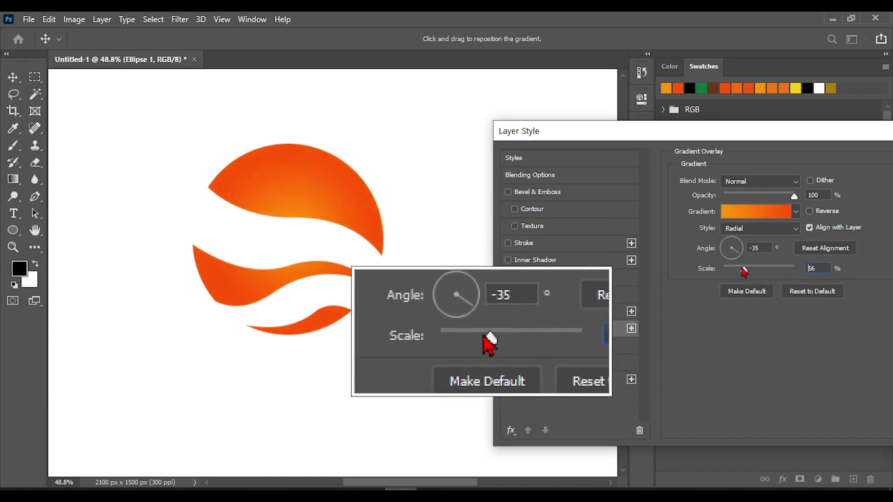
mouse_move(742, 272)
left_mouse_down()
mouse_move(754, 270)
mouse_move(741, 272)
left_mouse_up()
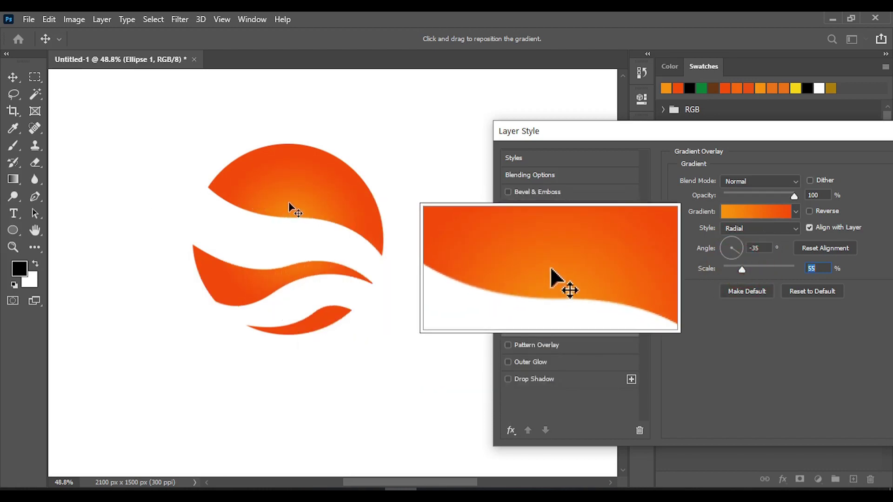
Reposition the radial gradient's centre on the logo and set its scale to 68%, applying the layer style
mouse_move(298, 200)
left_mouse_down()
mouse_move(314, 196)
mouse_move(293, 184)
mouse_move(310, 184)
mouse_move(293, 206)
mouse_move(298, 199)
left_mouse_up()
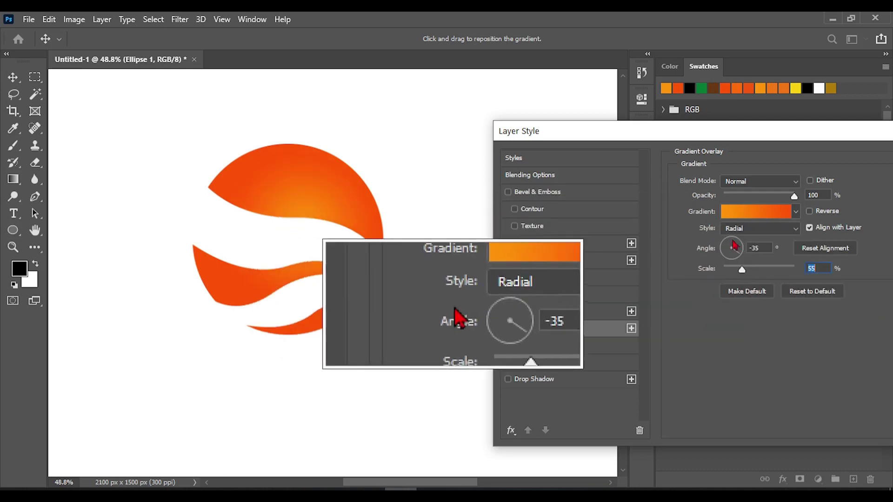
left_click(752, 266)
mouse_move(753, 267)
left_mouse_down()
mouse_move(762, 269)
mouse_move(748, 269)
left_mouse_up()
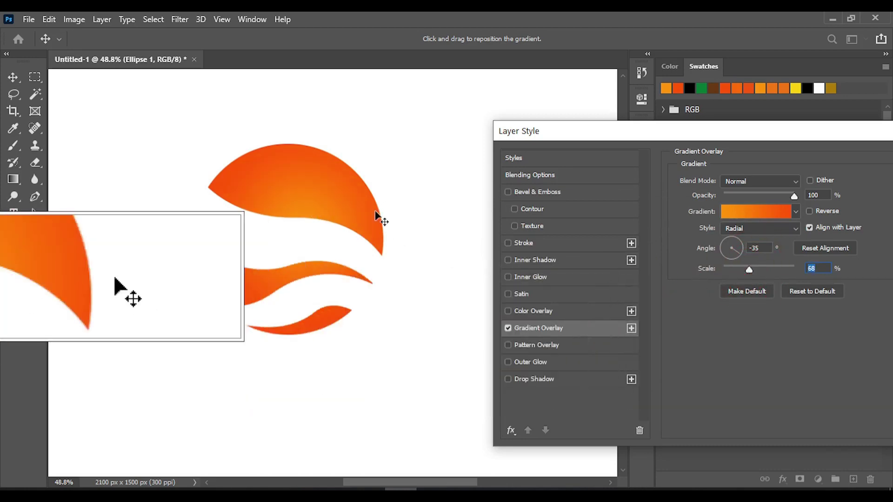
mouse_move(299, 205)
left_mouse_down()
mouse_move(289, 205)
mouse_move(309, 219)
left_mouse_up()
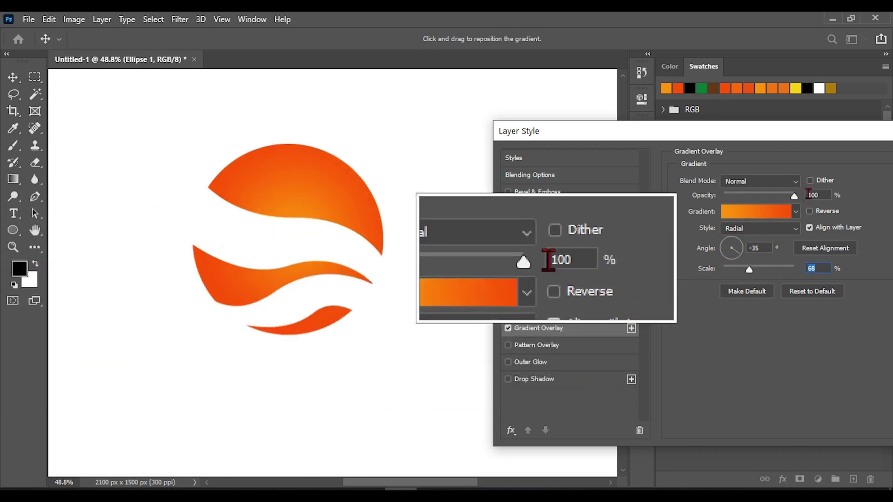
left_click_drag(786, 148, 752, 144)
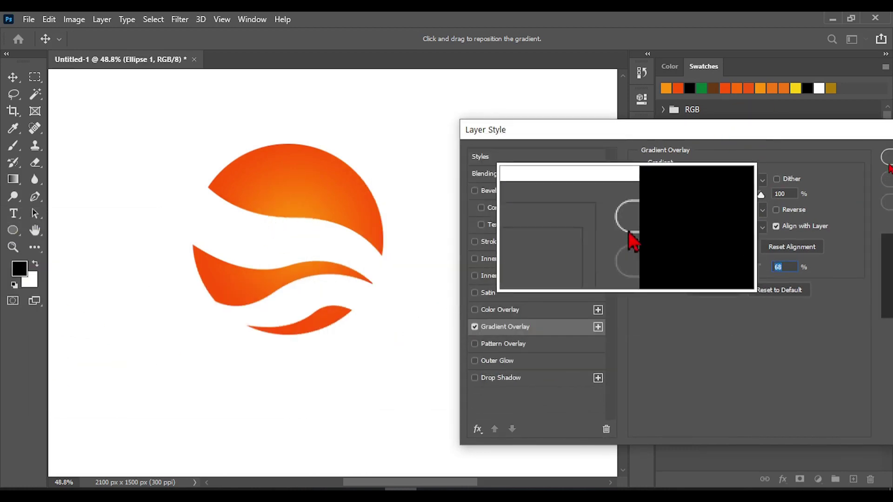
left_click_drag(815, 142, 653, 132)
left_click(771, 158)
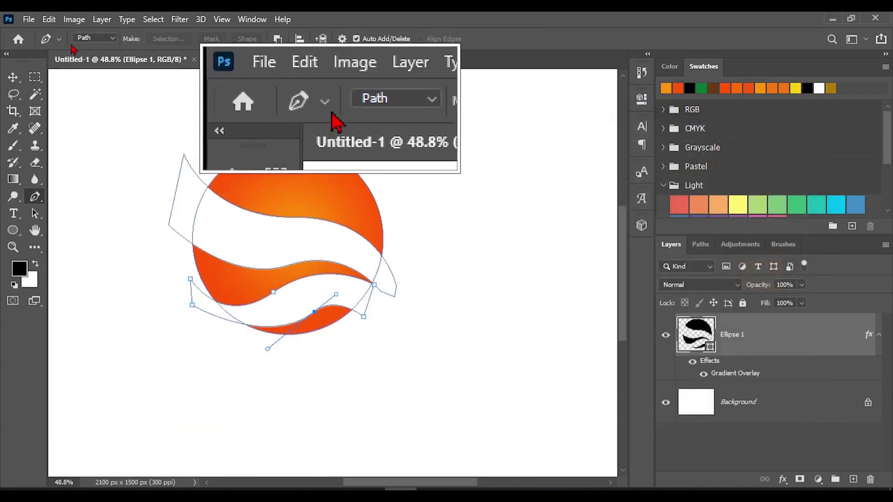
With the Pen tool in Shape mode, draw a curve from the top segment's lower-right tip to the middle segment's right tip, ending without an outgoing handle
left_click(111, 38)
left_click(91, 49)
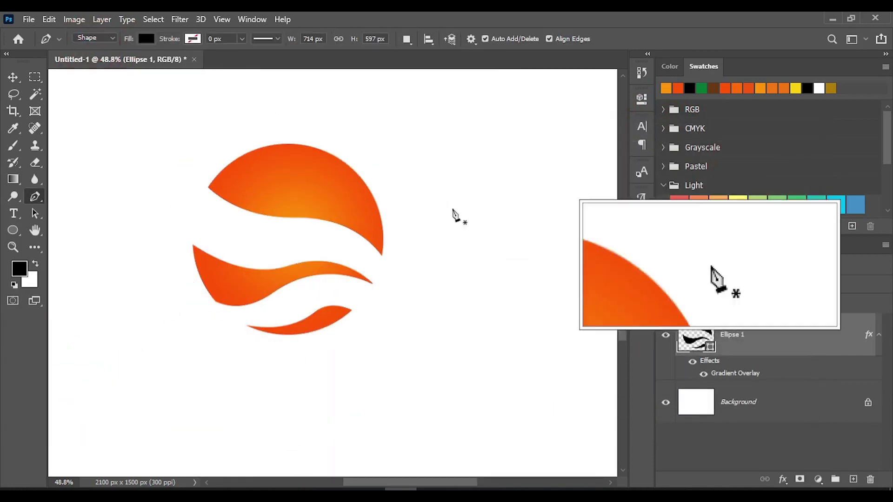
scroll(367, 266, "up", 4)
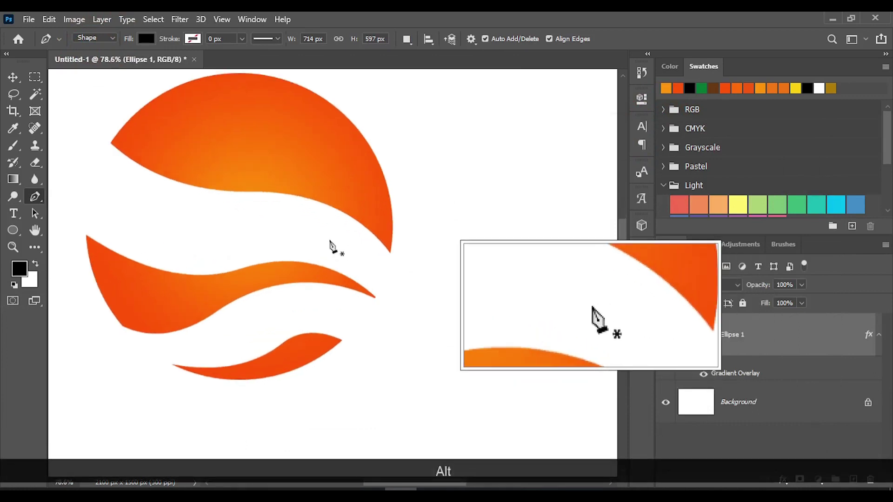
scroll(329, 245, "down", 2)
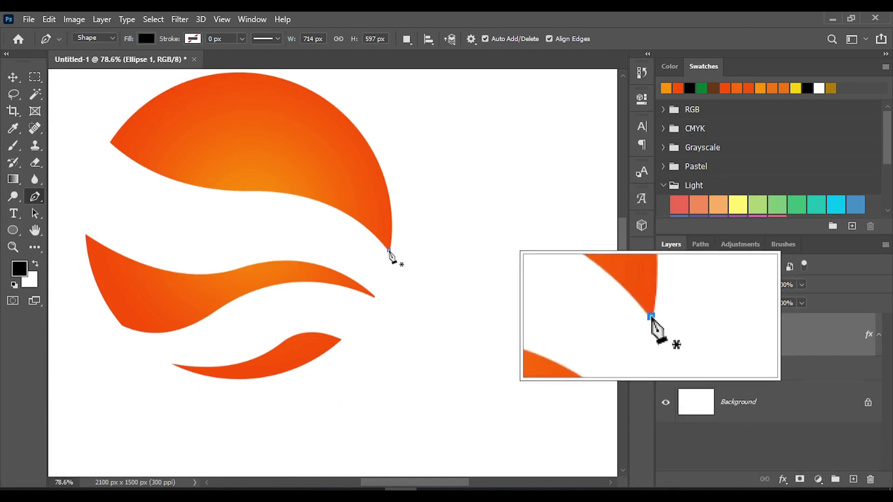
left_click(390, 251)
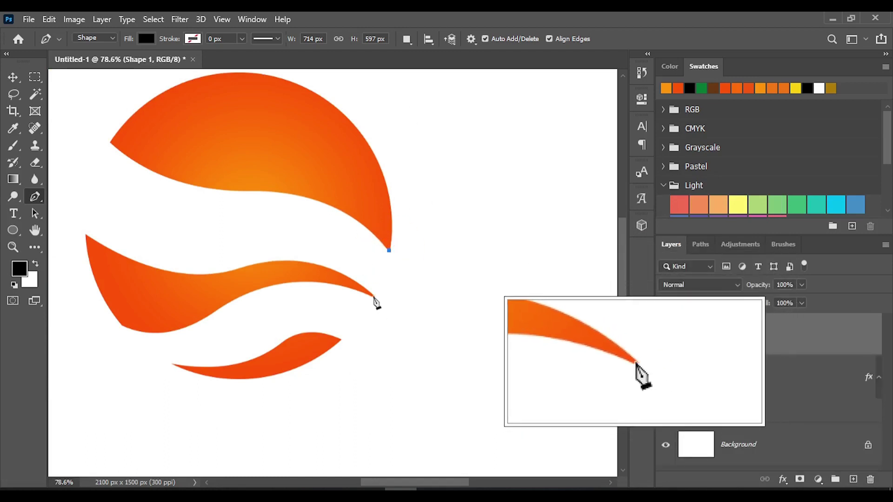
left_click_drag(374, 297, 361, 311)
key("alt")
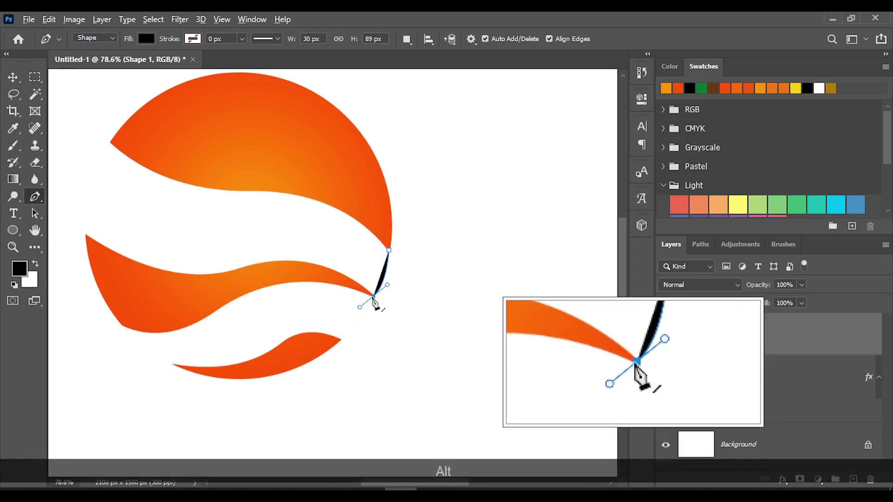
left_click(374, 297, "alt")
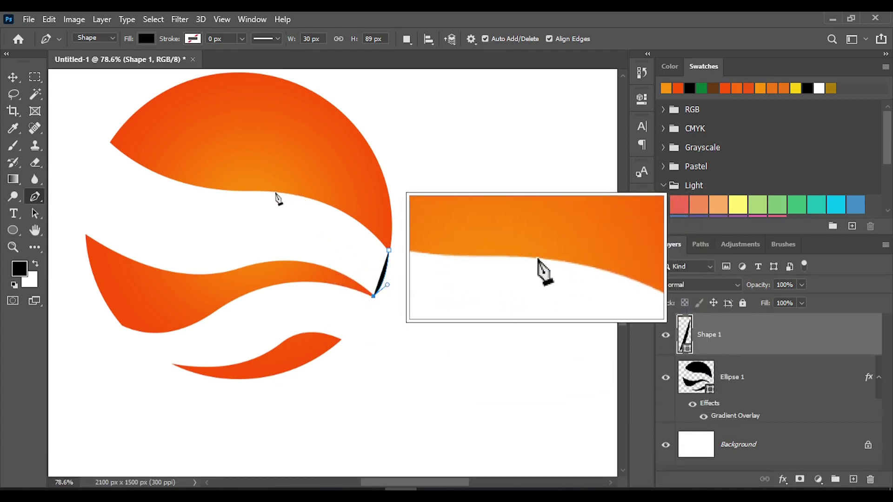
Curve the new shape back to the top segment's lower edge, aligning its anchor and handles with that edge
left_click(265, 192)
left_click_drag(267, 198, 165, 151)
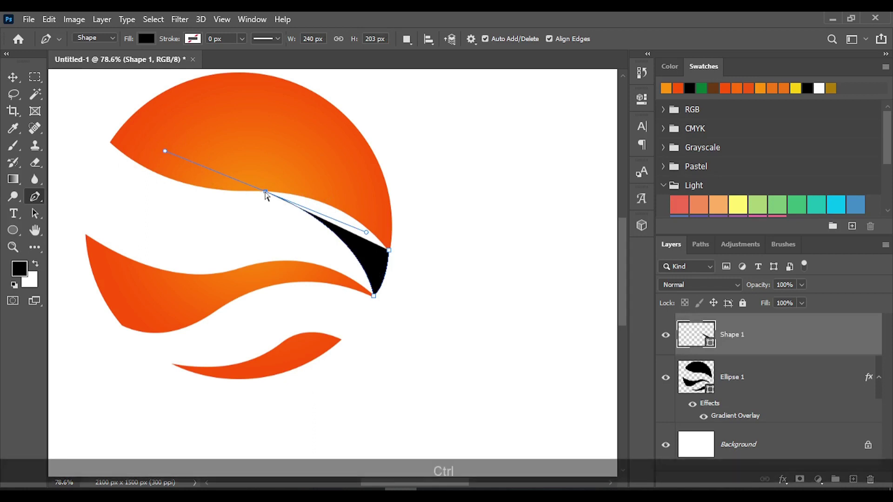
left_click_drag(266, 195, 237, 195)
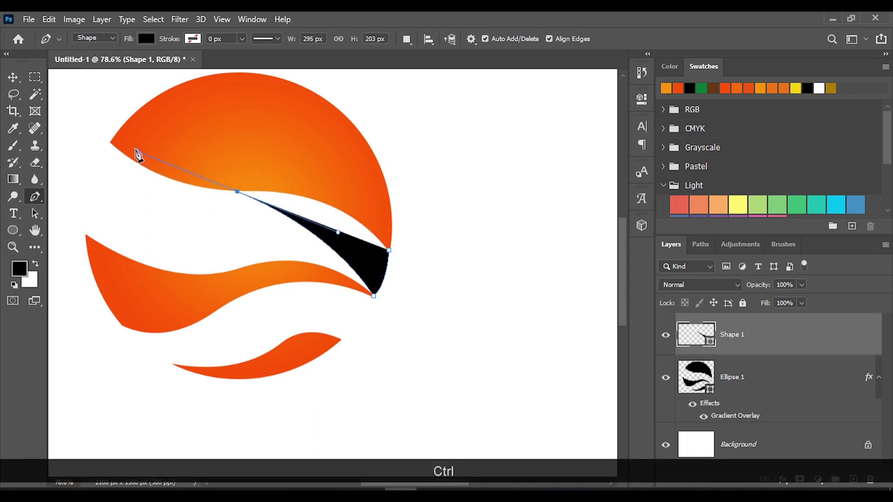
left_click_drag(136, 153, 168, 181)
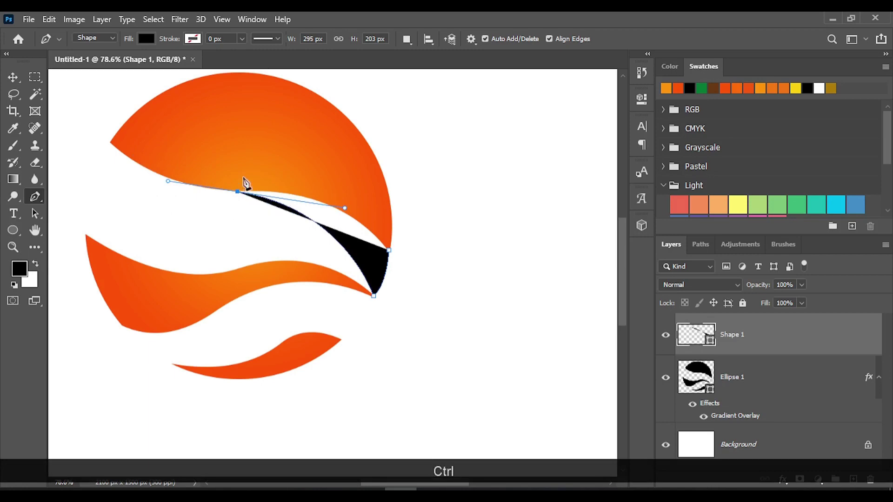
Close the shape through two anchors inside the top segment and move its layer below Ellipse 1
left_click(295, 173)
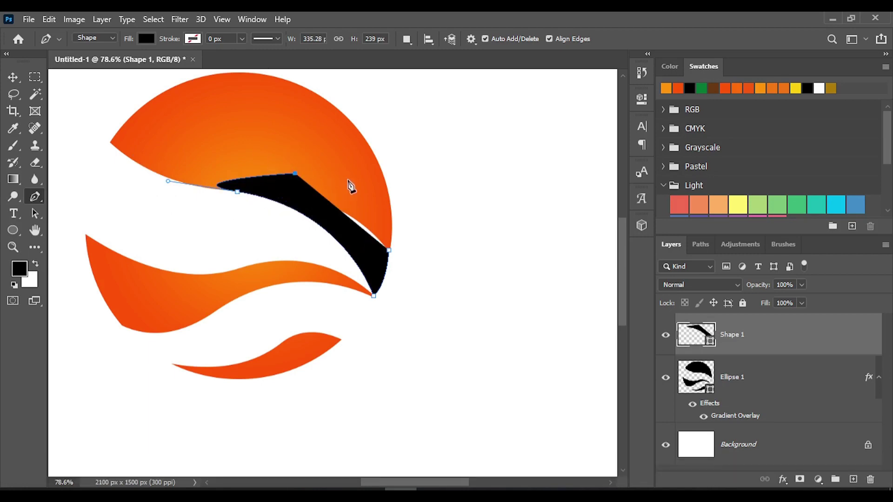
left_click(352, 181)
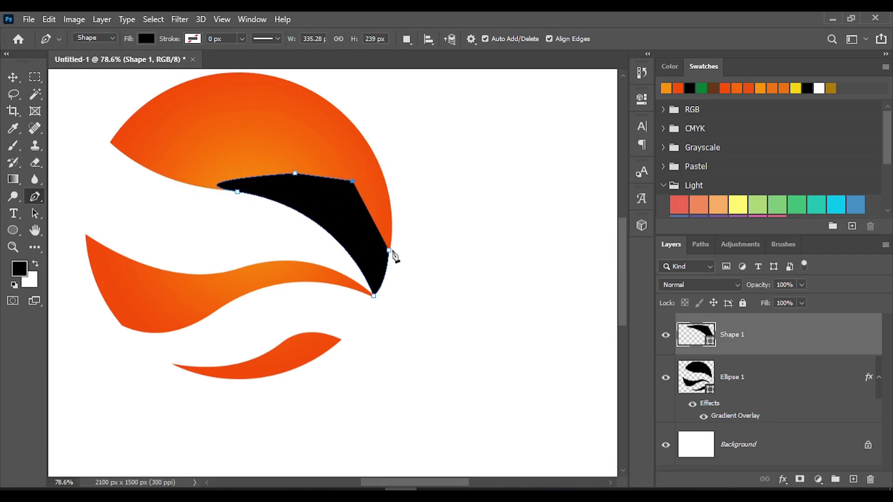
left_click(389, 251)
left_click_drag(738, 340, 744, 397)
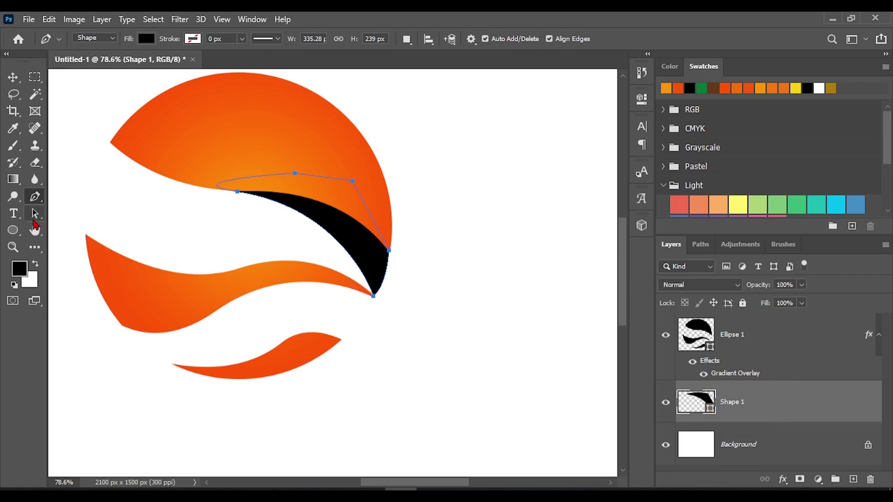
Start a new Pen shape at the middle segment's upper-left tip with a short curved edge upward, and undo the stray third anchor
scroll(59, 224, "left", 2)
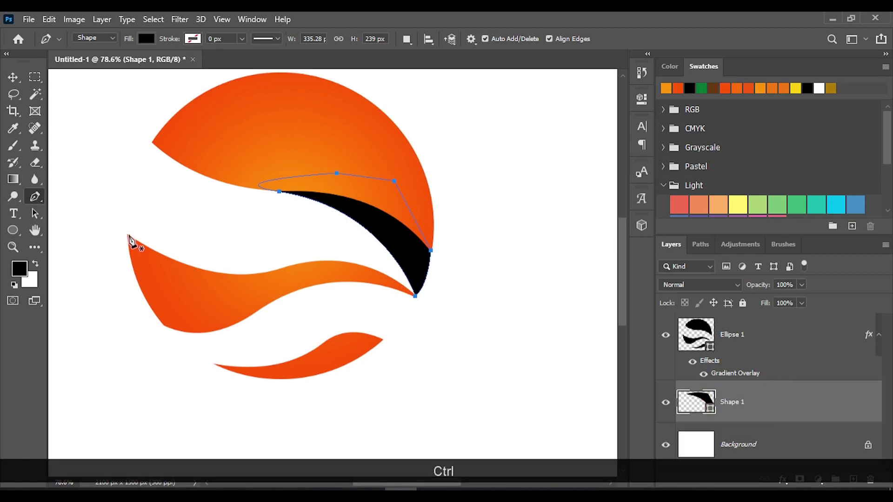
left_click(128, 236)
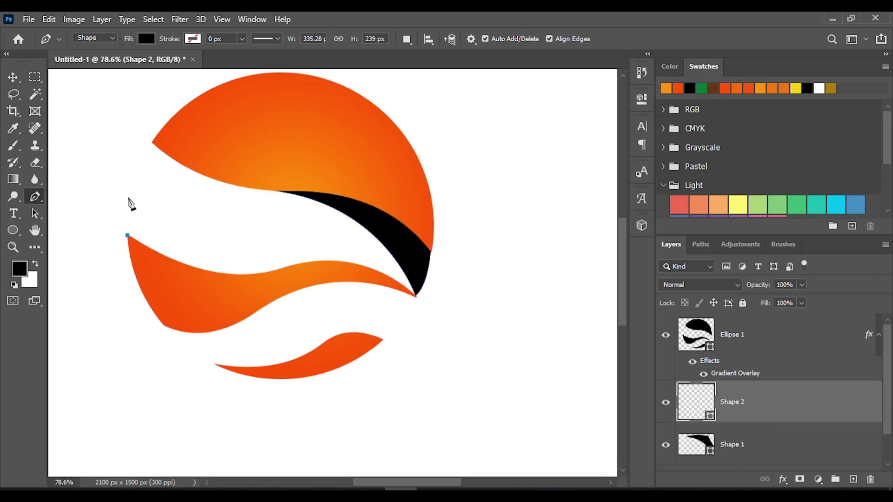
left_click_drag(128, 195, 130, 185)
left_click(142, 215)
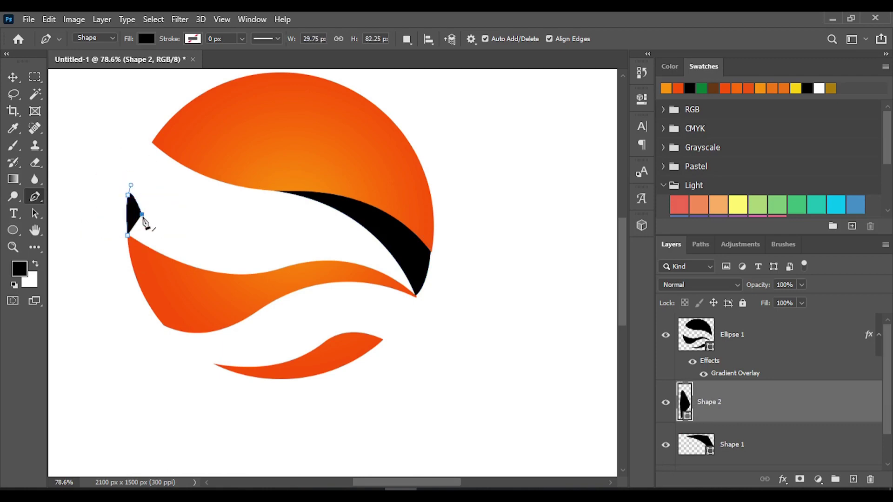
key("ctrl+z")
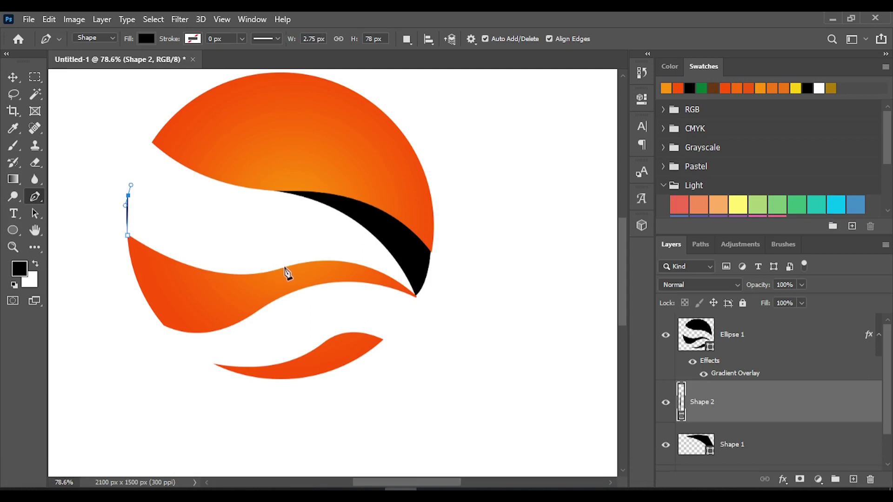
Curve the new shape down to the middle segment's upper edge and close it through two anchors inside that segment
left_click(290, 265)
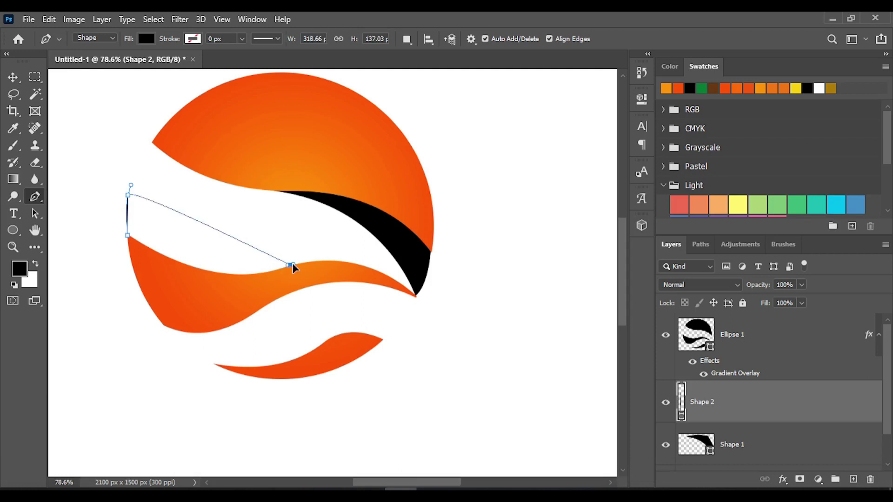
left_click_drag(294, 264, 385, 261)
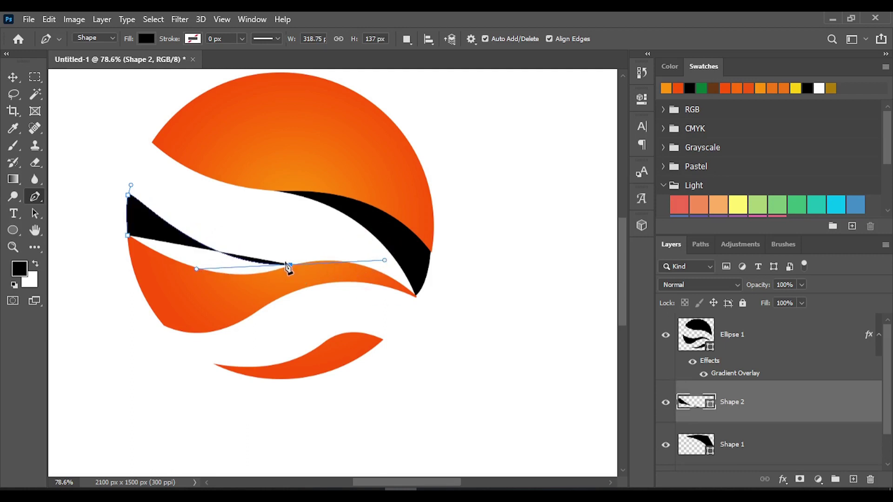
left_click(213, 297)
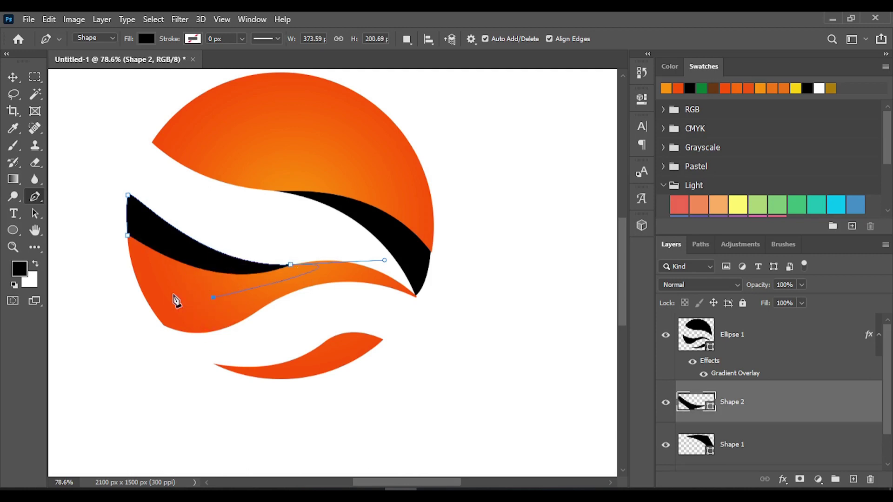
left_click_drag(213, 296, 164, 283)
left_click(129, 236)
Start another Pen shape at the bottom segment's left tip with a short edge up and outward, and add an anchor to its right
scroll(200, 363, "up", 5, "alt")
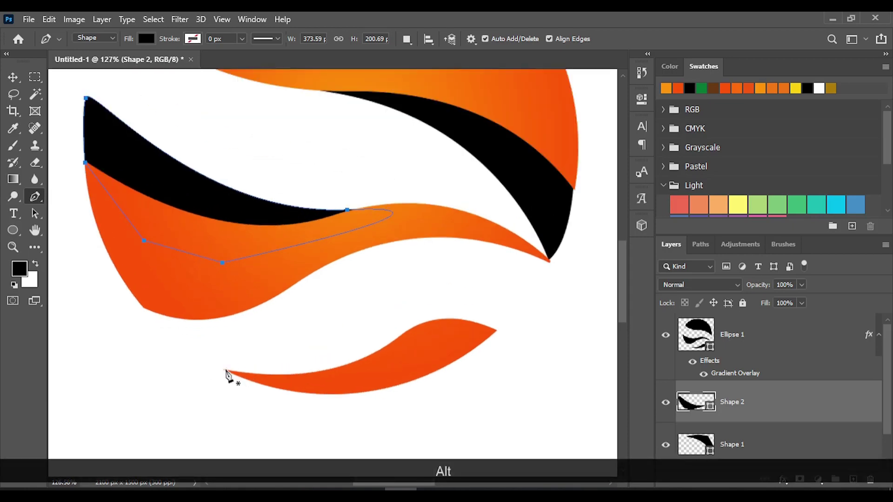
left_click(226, 370)
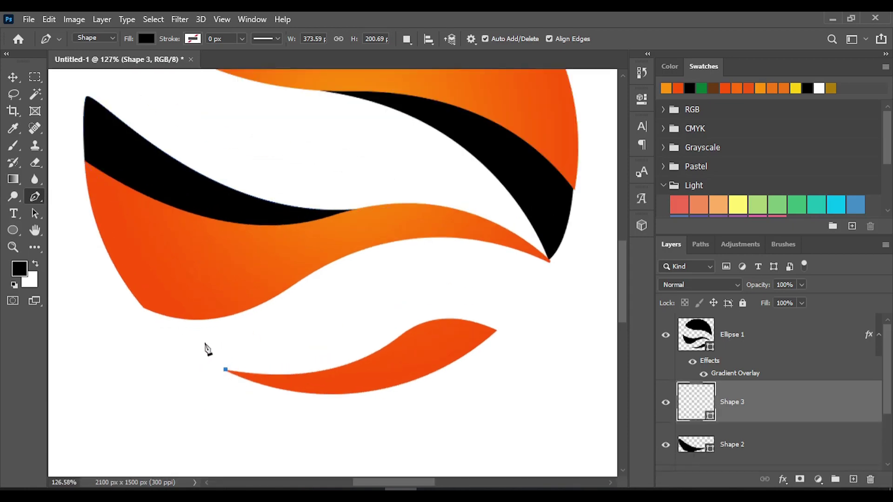
left_click_drag(210, 361, 206, 352)
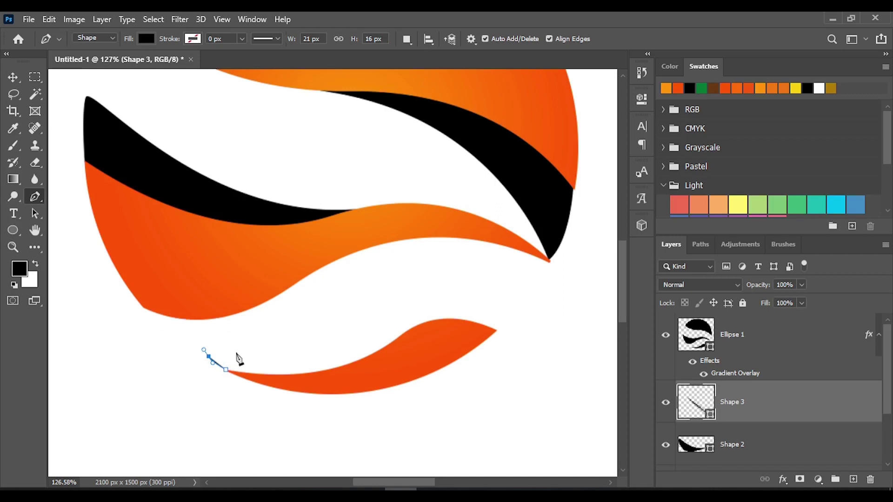
left_click(236, 353)
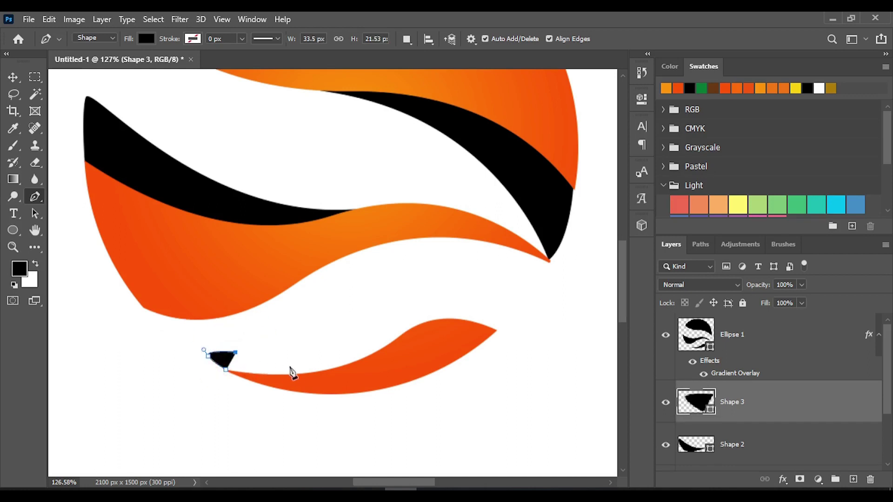
Curve the third fold piece to the bottom segment's upper edge and close it through an anchor inside that segment
left_click(328, 369)
left_click_drag(328, 369, 381, 361)
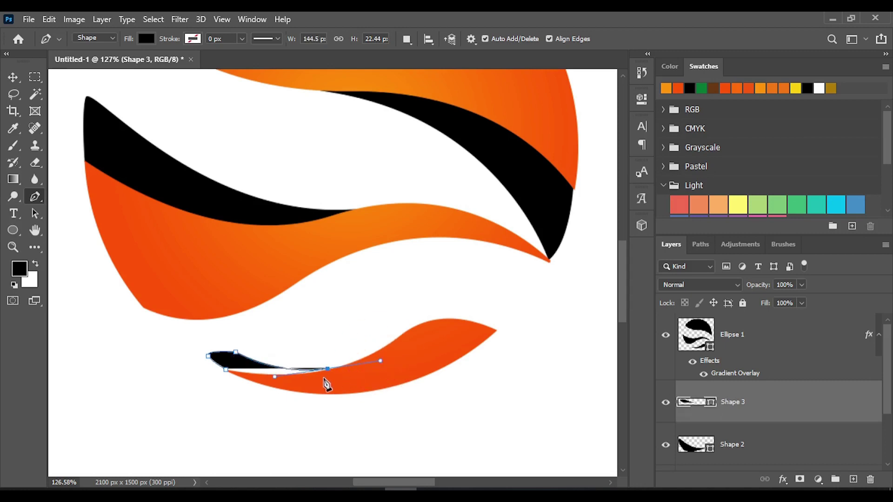
key("ctrl")
mouse_move(328, 369)
left_mouse_down()
mouse_move(346, 367)
mouse_move(326, 384)
left_mouse_up()
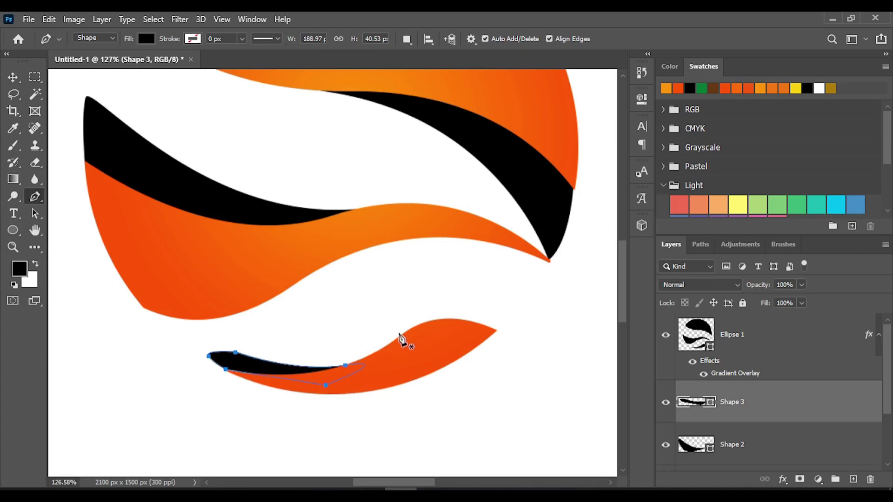
Open the blending options of the Shape 1 layer and enable the radial orange Gradient Overlay
scroll(401, 339, "down", 5)
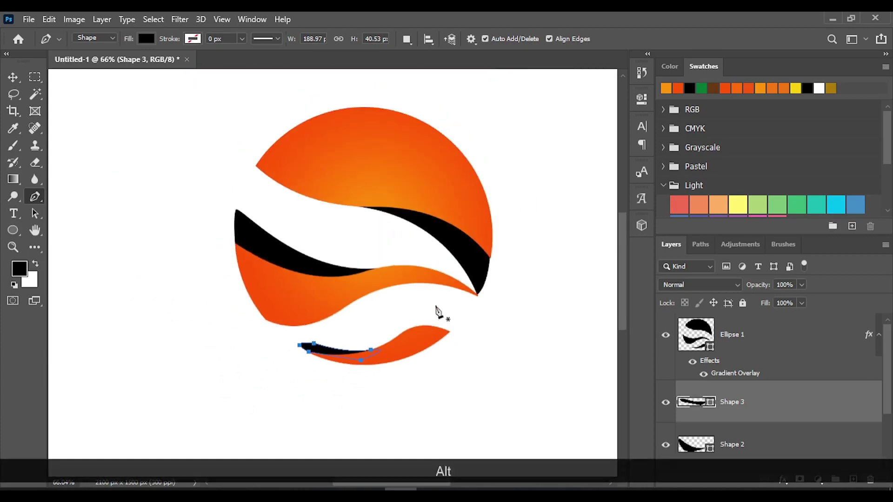
scroll(772, 416, "down", 2)
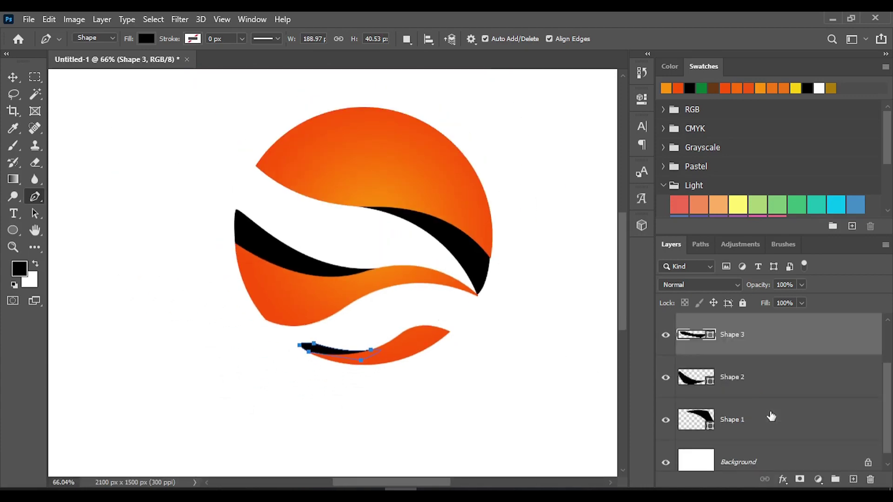
left_click(761, 428)
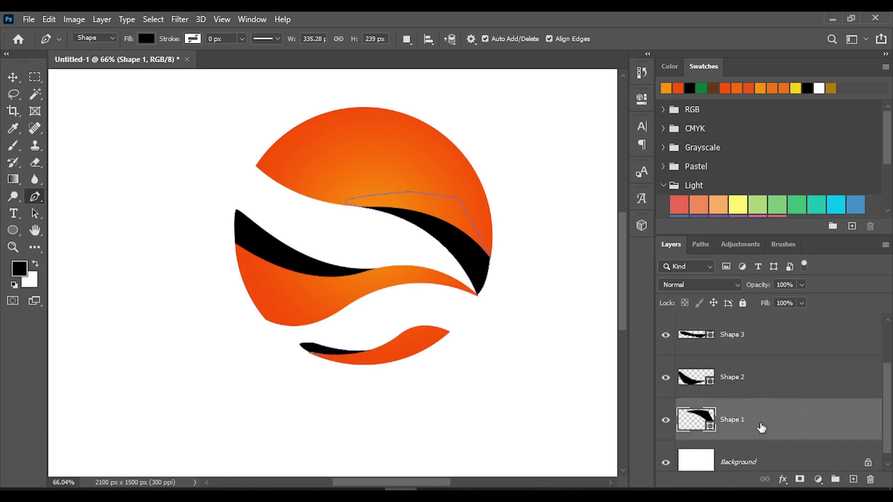
right_click(732, 422)
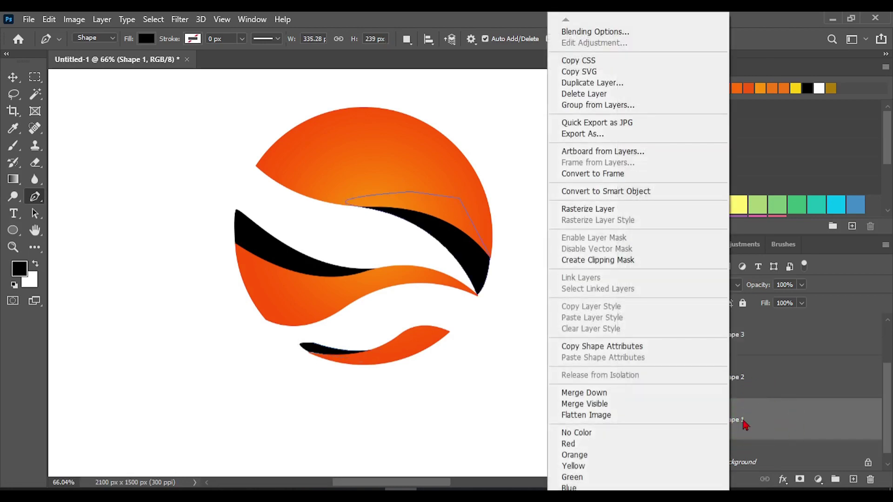
left_click(595, 31)
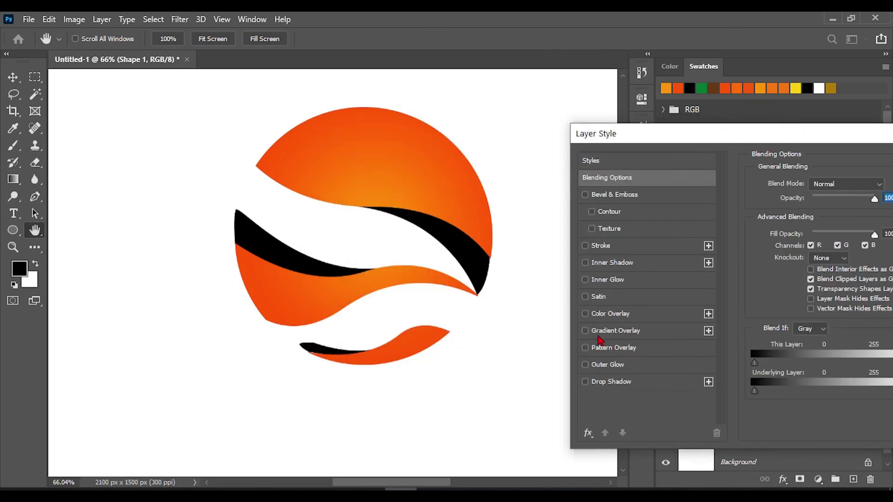
left_click(605, 332)
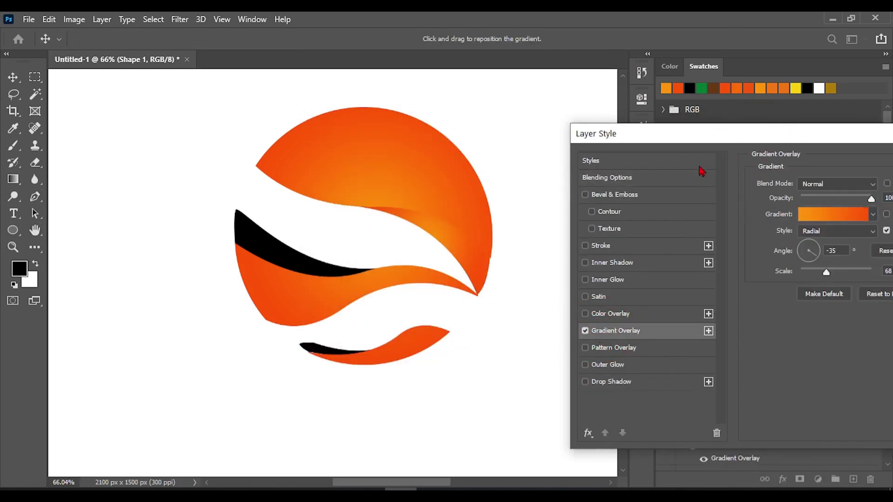
left_click_drag(763, 139, 706, 138)
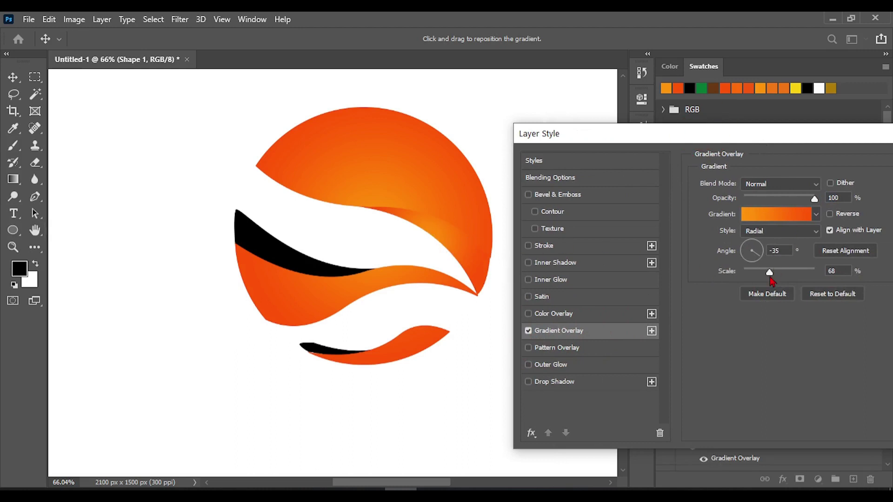
Try the gradient overlay at 150% and 78% scale with 89% opacity
left_click_drag(770, 279, 820, 281)
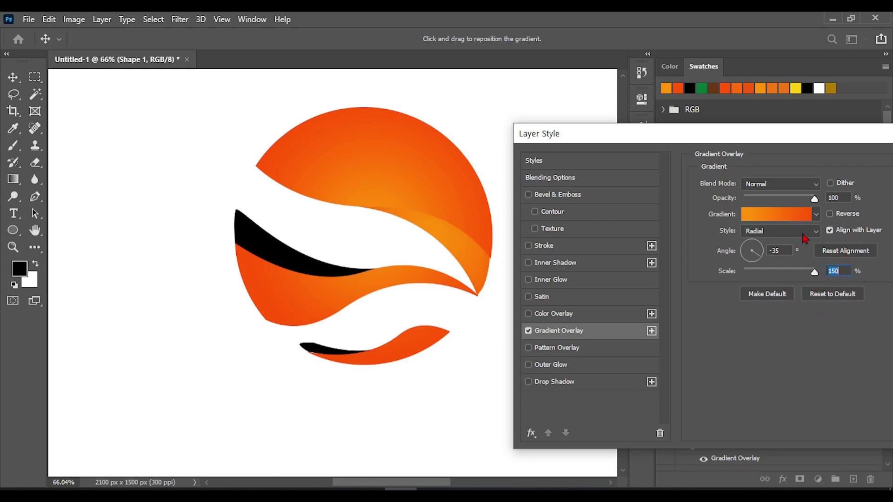
mouse_move(817, 200)
left_mouse_down()
mouse_move(782, 201)
mouse_move(808, 201)
left_mouse_up()
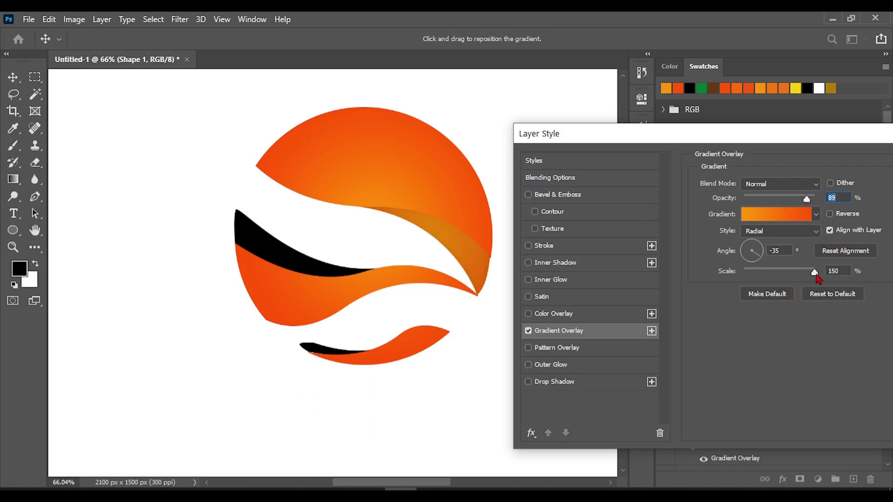
left_click_drag(818, 278, 775, 280)
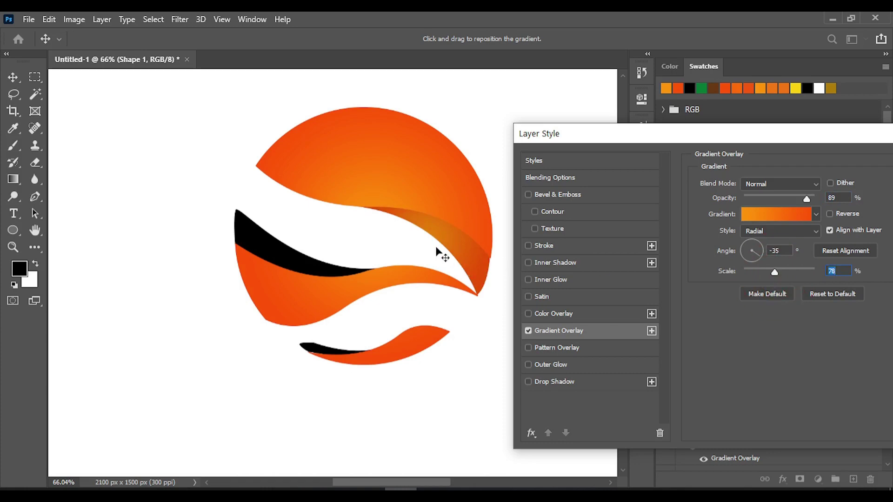
Reposition the gradient's centre on the upper-right fold piece and set the overlay's scale to 93% and opacity to 100%
mouse_move(449, 239)
left_mouse_down()
mouse_move(473, 257)
mouse_move(448, 239)
mouse_move(454, 235)
left_mouse_up()
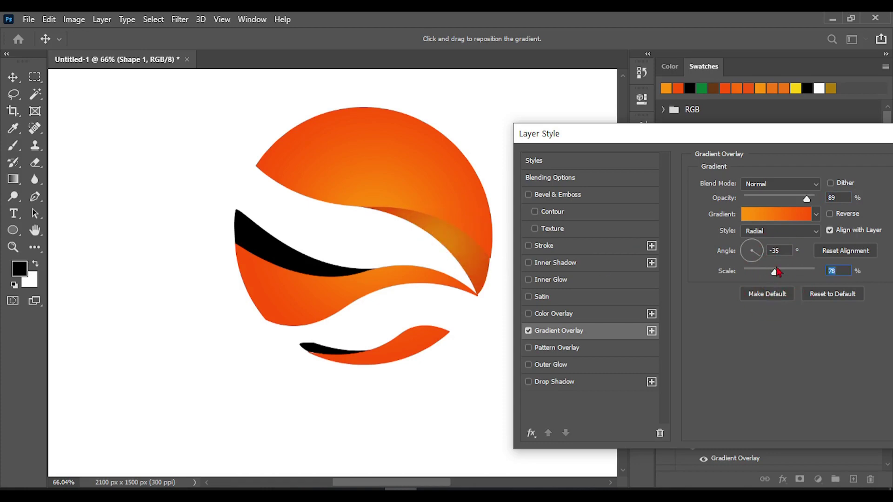
left_click_drag(785, 276, 784, 275)
left_click_drag(811, 200, 816, 201)
left_click(816, 199)
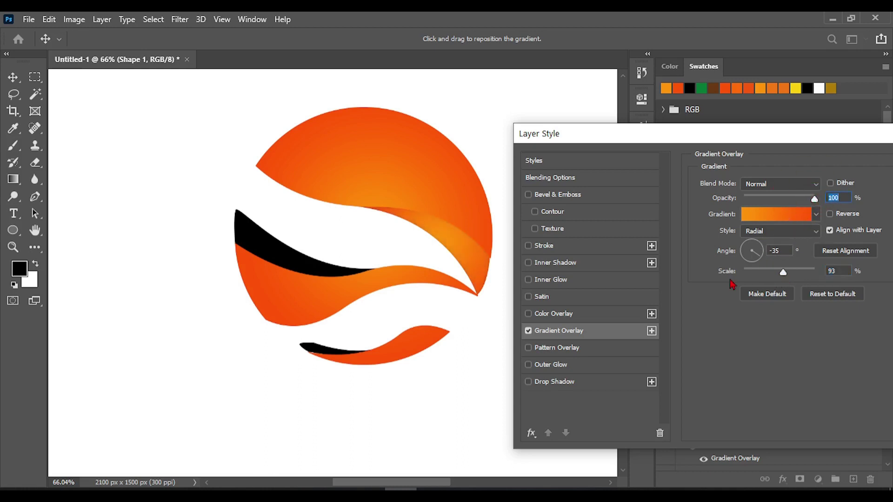
Change the gradient's end colour stop to the redder orange ff4200 and accept the edited gradient
left_click(792, 222)
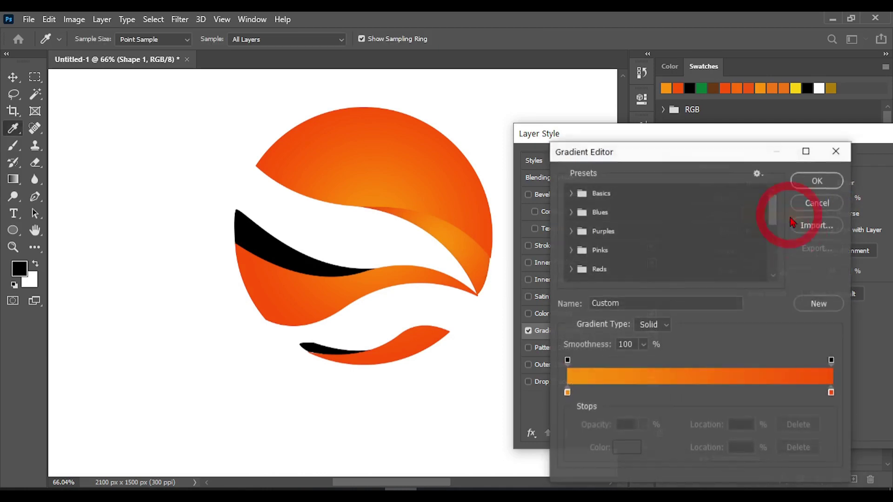
left_click(832, 393)
double_click(832, 393)
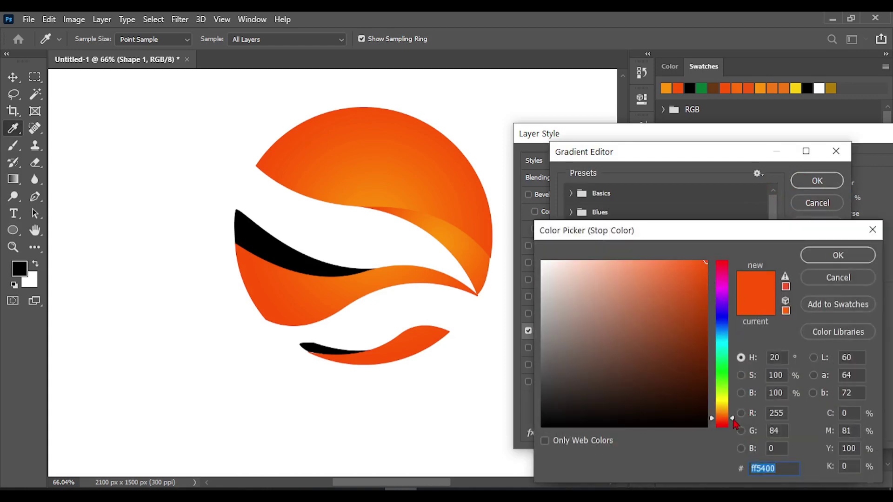
left_click_drag(733, 421, 732, 420)
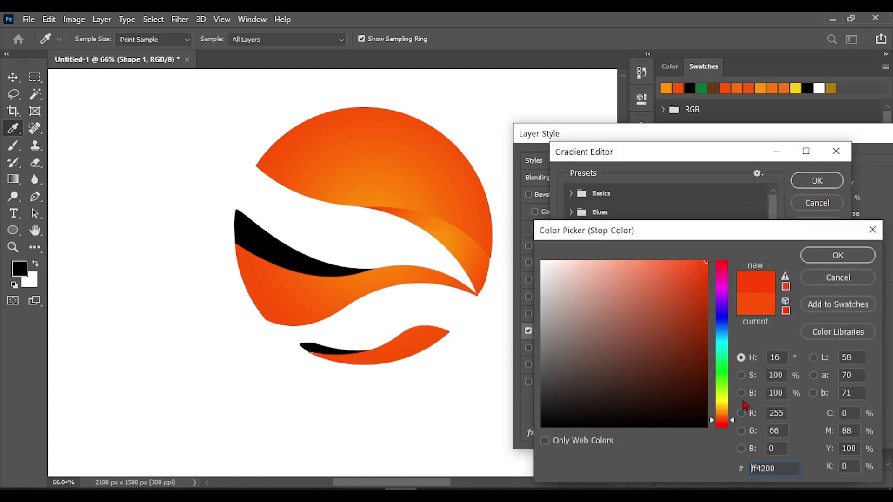
left_click(837, 257)
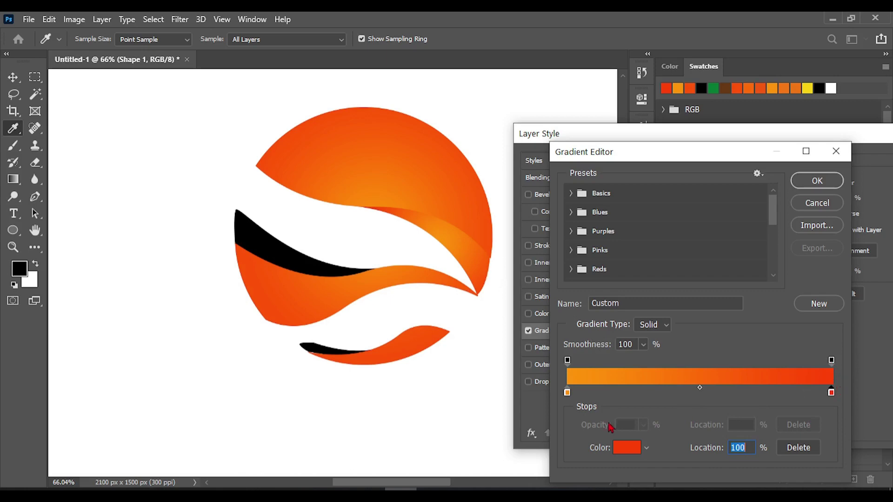
left_click(818, 184)
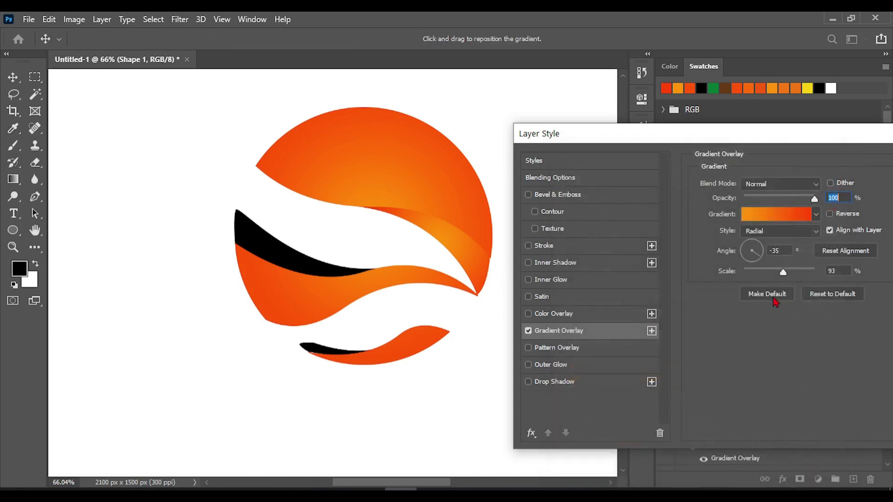
Set the gradient overlay's scale to 112%, apply the layer style to Shape 1 and switch to the Move tool
left_click_drag(786, 273, 807, 272)
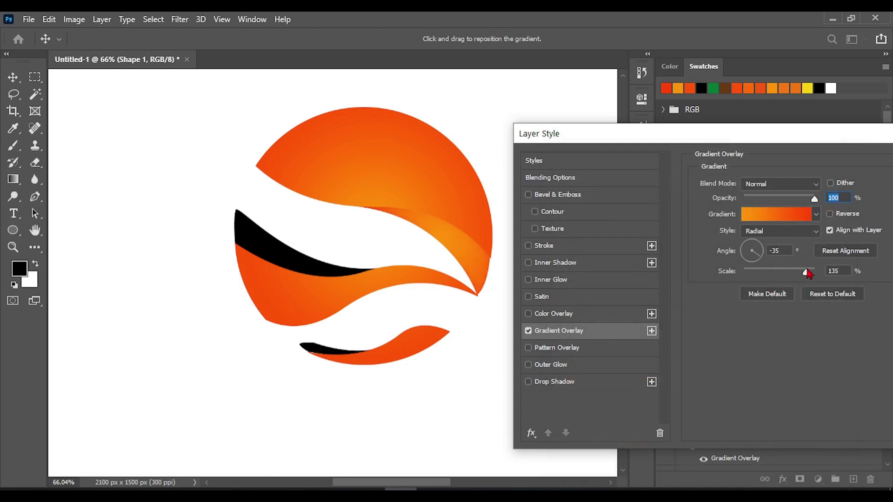
left_click(794, 273)
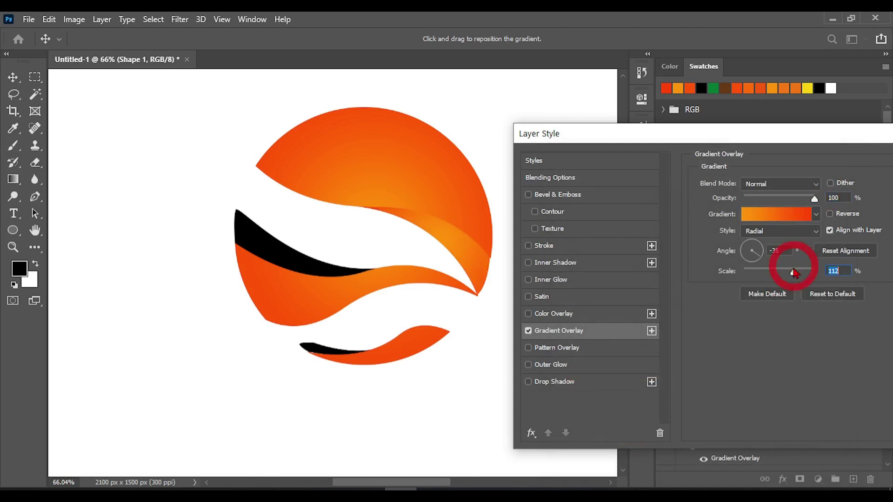
left_click_drag(836, 126, 808, 142)
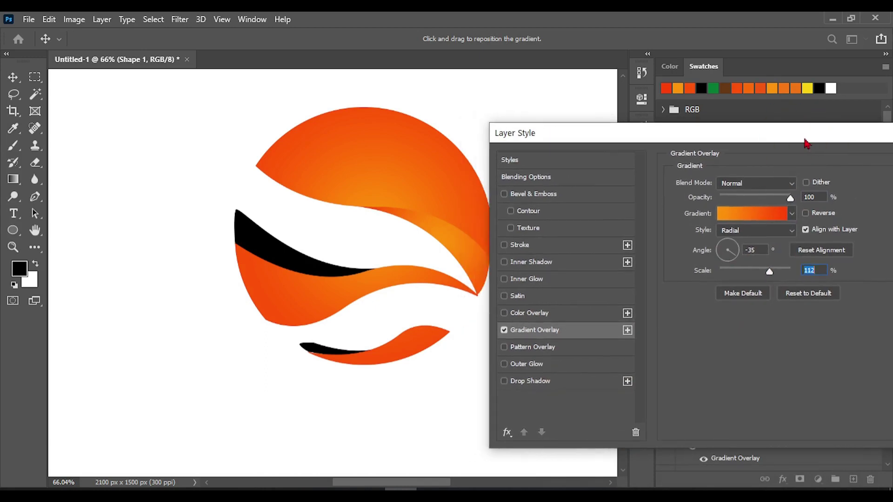
left_click_drag(808, 139, 738, 140)
left_click(868, 160)
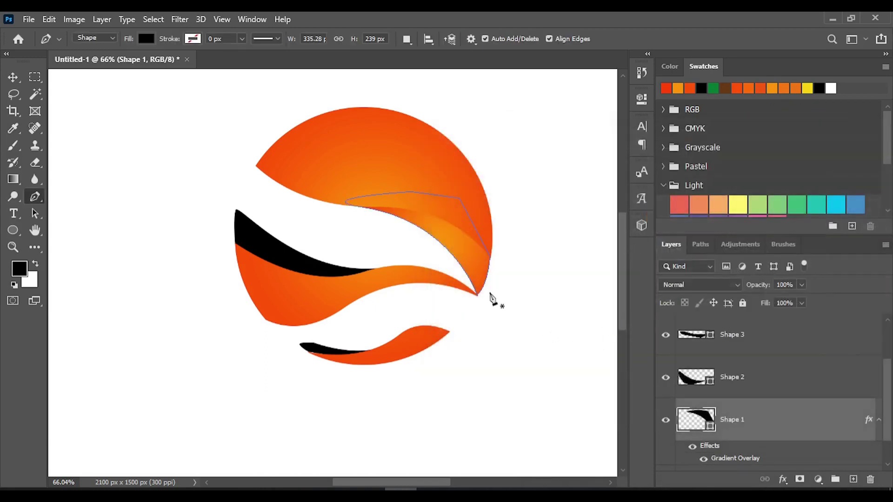
left_click(735, 434)
left_click(13, 78)
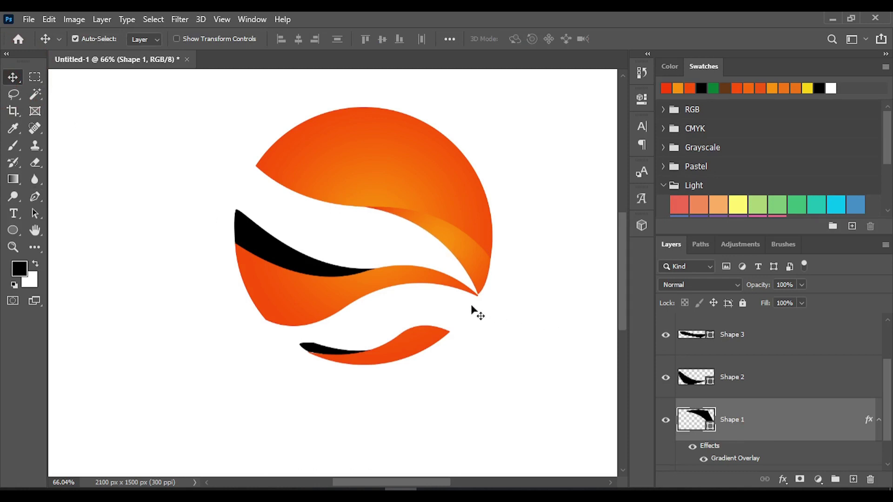
Add a radial orange gradient overlay to Shape 2, the fold piece on the middle band, with its scale set to 150%
left_click(250, 254)
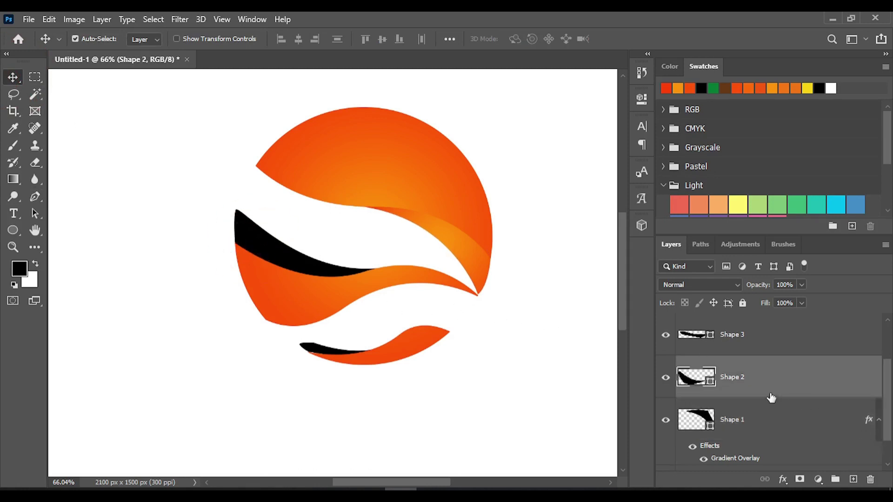
right_click(743, 384)
left_click(589, 30)
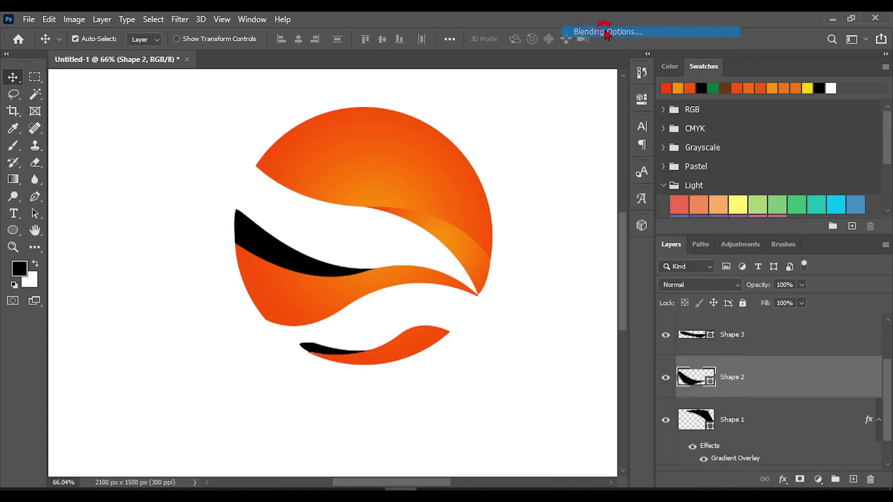
left_click_drag(524, 145, 623, 123)
left_click(603, 350)
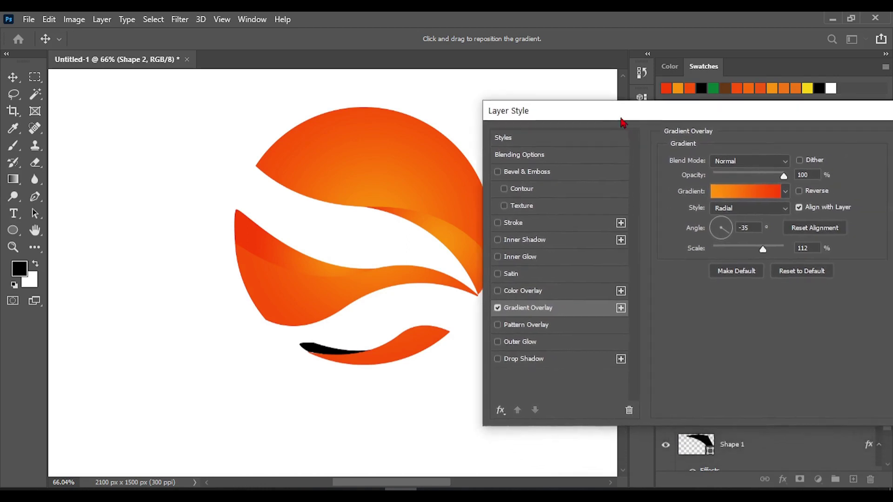
left_click_drag(764, 253, 817, 272)
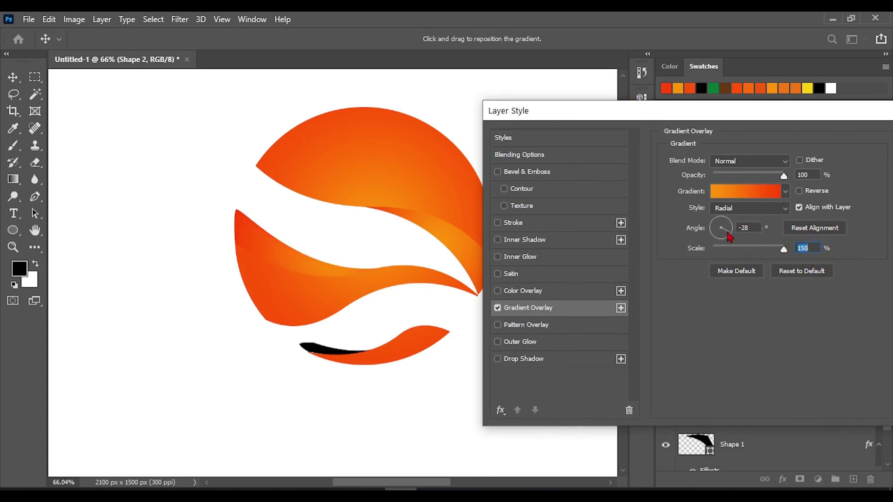
Try different angles for Shape 2's gradient overlay and settle on -54° with a scale of 150%
mouse_move(729, 237)
left_mouse_down()
mouse_move(730, 227)
mouse_move(728, 238)
mouse_move(713, 231)
mouse_move(733, 231)
left_mouse_up()
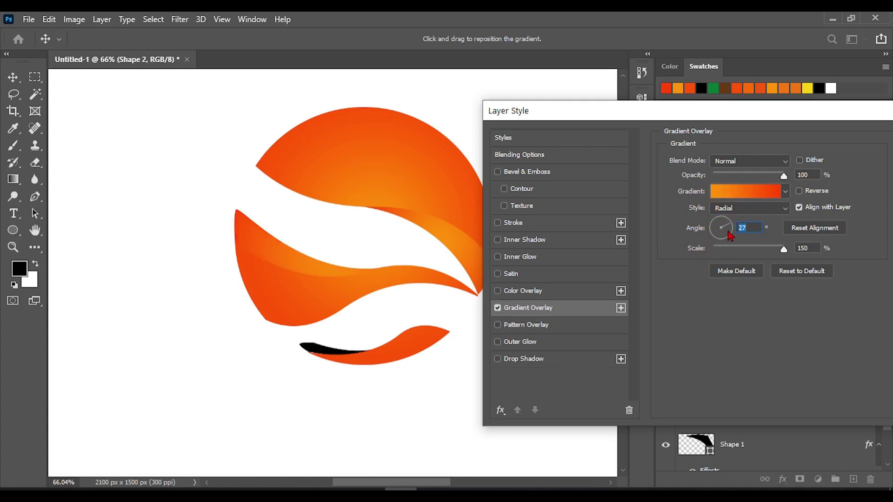
left_click(729, 233)
left_click(723, 238)
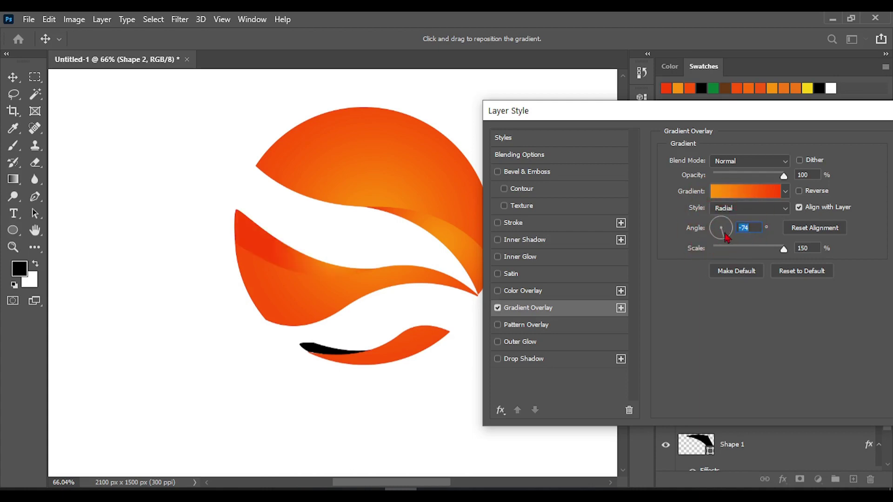
left_click(727, 238)
left_click_drag(782, 251, 775, 249)
type("150")
Reposition the gradient's bright centre onto the left half of the middle fold piece and apply the layer style to Shape 2
left_click_drag(313, 267, 266, 253)
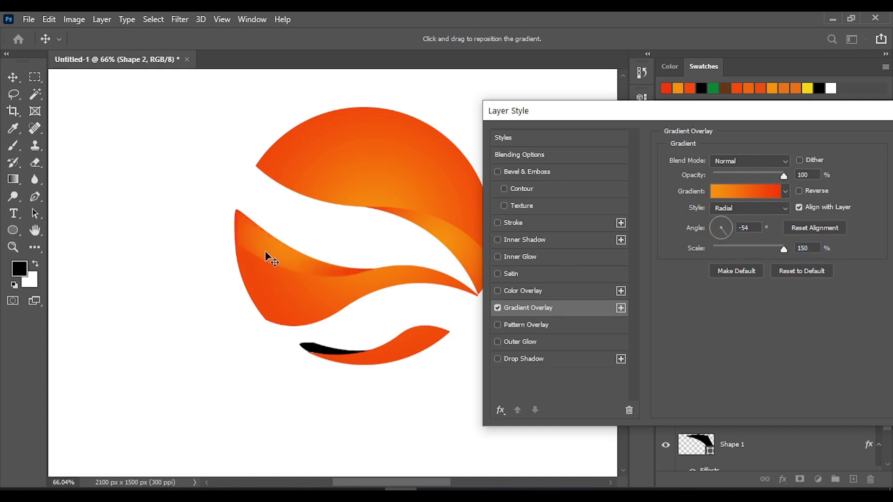
left_click(268, 258)
left_click_drag(284, 258, 280, 260)
left_click(273, 259)
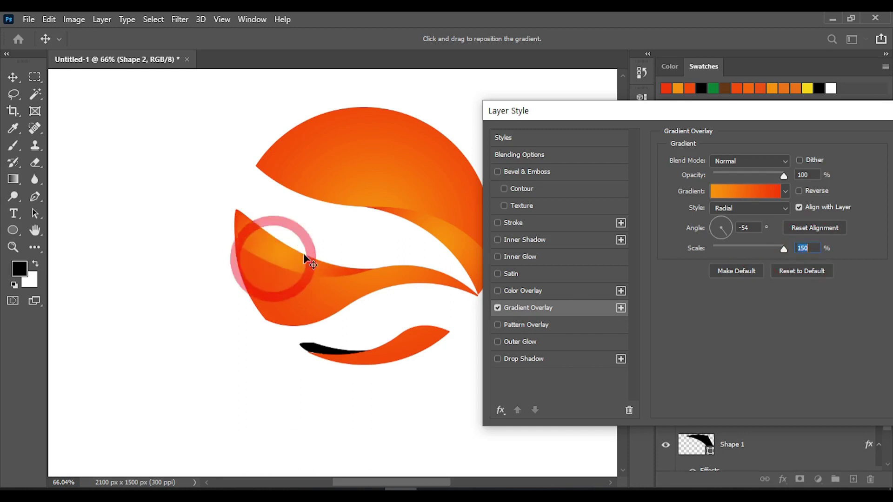
left_click_drag(809, 124, 723, 105)
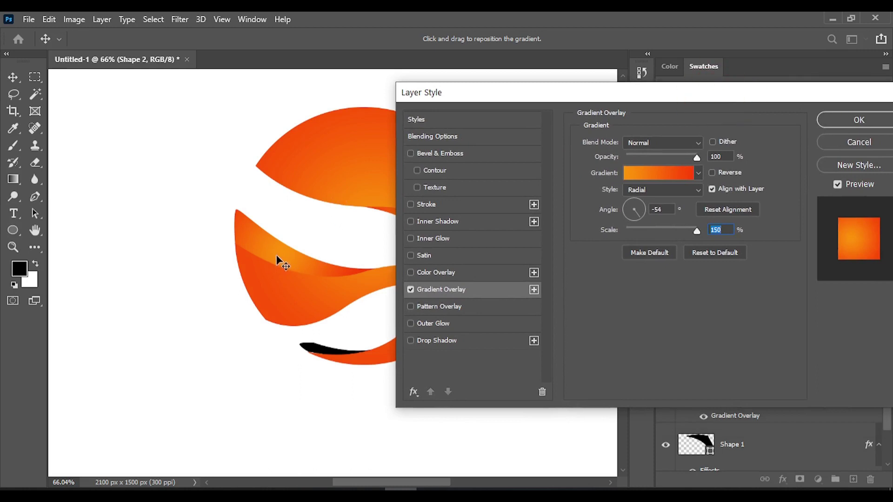
left_click_drag(277, 260, 280, 269)
mouse_move(281, 255)
left_mouse_down()
mouse_move(300, 266)
mouse_move(278, 259)
left_mouse_up()
left_click(860, 120)
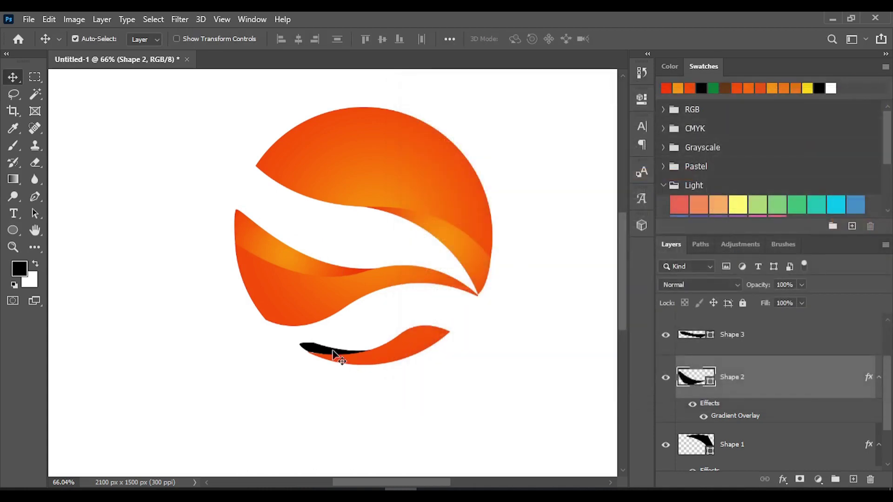
Add a radial orange gradient overlay without a drop shadow to Shape 3, the fold piece on the lowest band
scroll(720, 386, "up", 2)
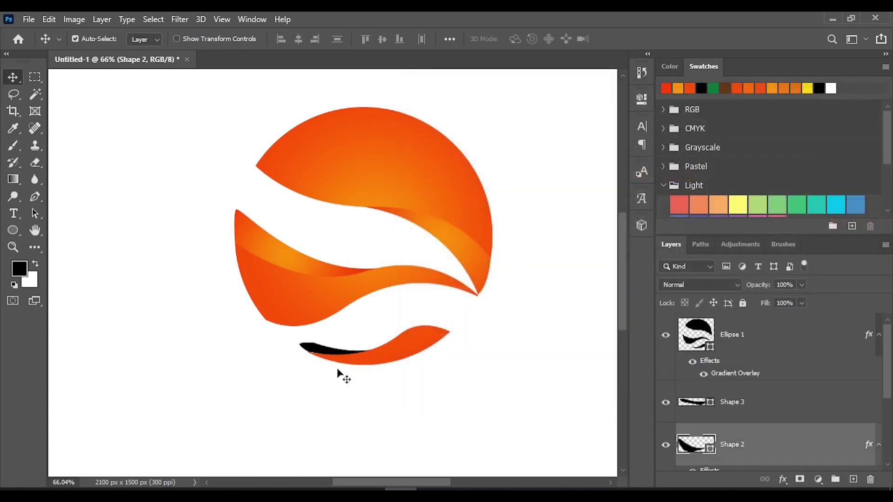
left_click(318, 353)
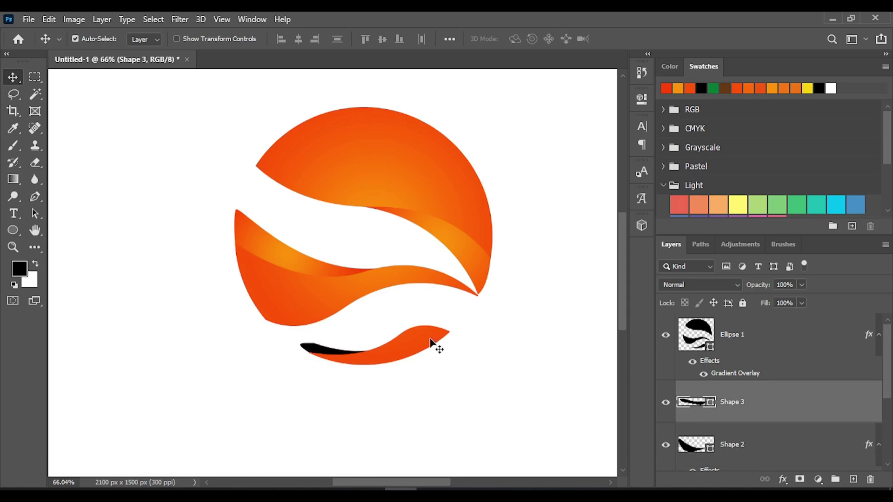
right_click(739, 409)
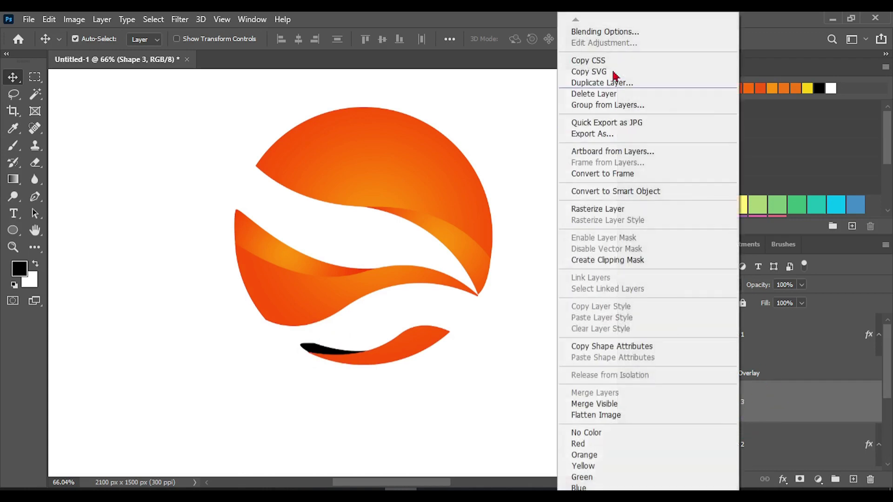
left_click(594, 31)
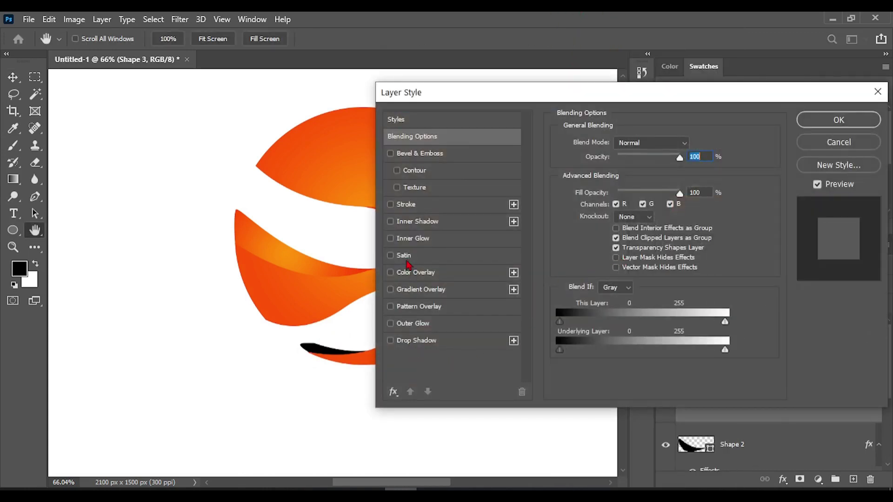
left_click(420, 342)
left_click(390, 341)
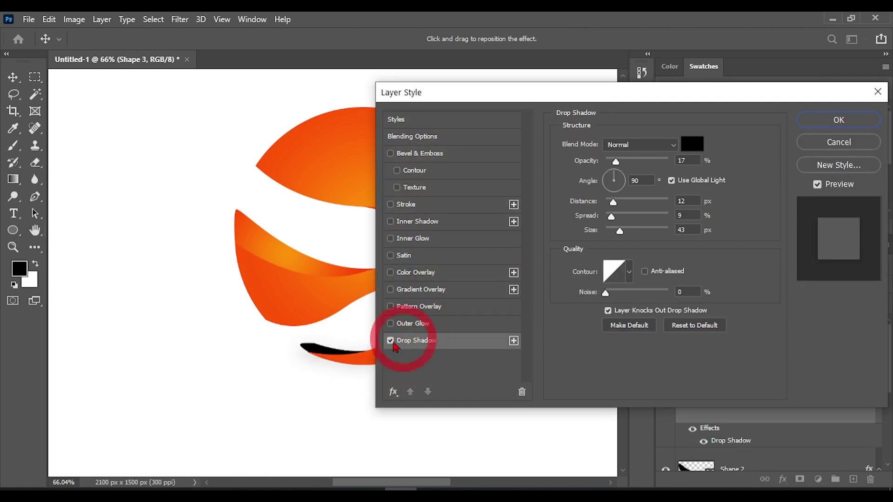
left_click(409, 290)
left_click_drag(741, 95, 819, 95)
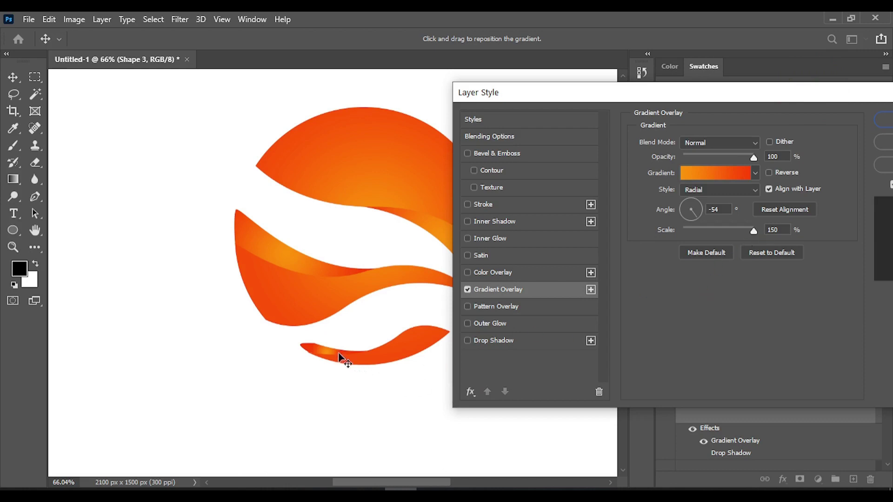
Reposition the gradient's centre on the lowest fold piece, set its angle to 14° and apply the layer style
mouse_move(328, 348)
left_mouse_down()
mouse_move(344, 351)
mouse_move(326, 353)
mouse_move(333, 363)
mouse_move(333, 348)
mouse_move(359, 356)
mouse_move(316, 353)
mouse_move(354, 361)
mouse_move(329, 353)
left_mouse_up()
left_click_drag(700, 216, 702, 213)
left_click_drag(828, 105, 760, 107)
left_click(848, 122)
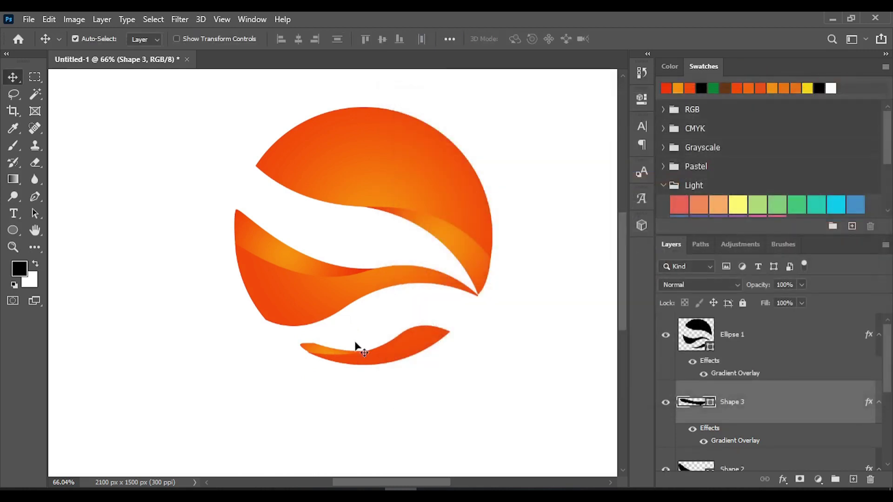
Free-transform Shape 3 and stretch only its height to 156.02%, extending it upward
left_click(319, 356)
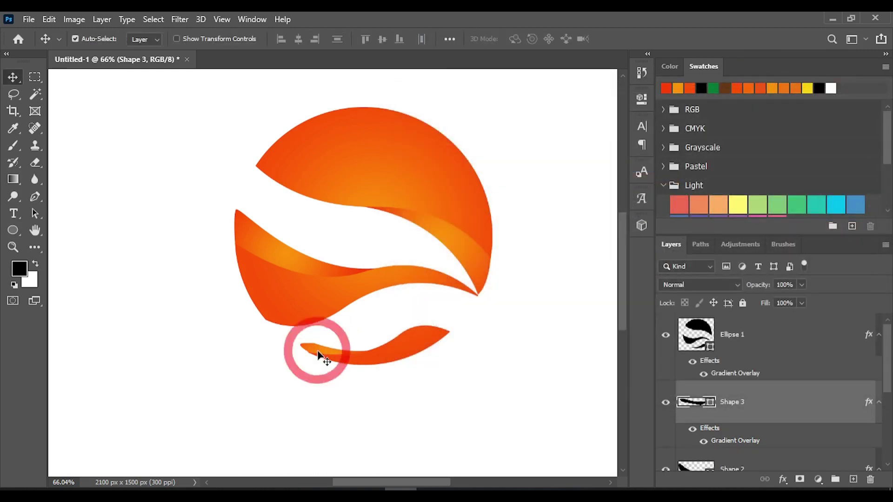
key("ctrl+t")
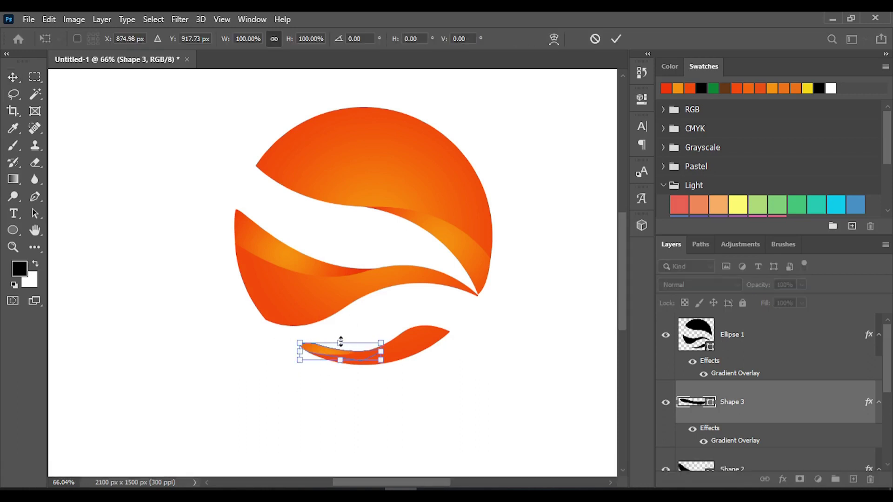
key("shift")
left_click_drag(341, 342, 343, 331)
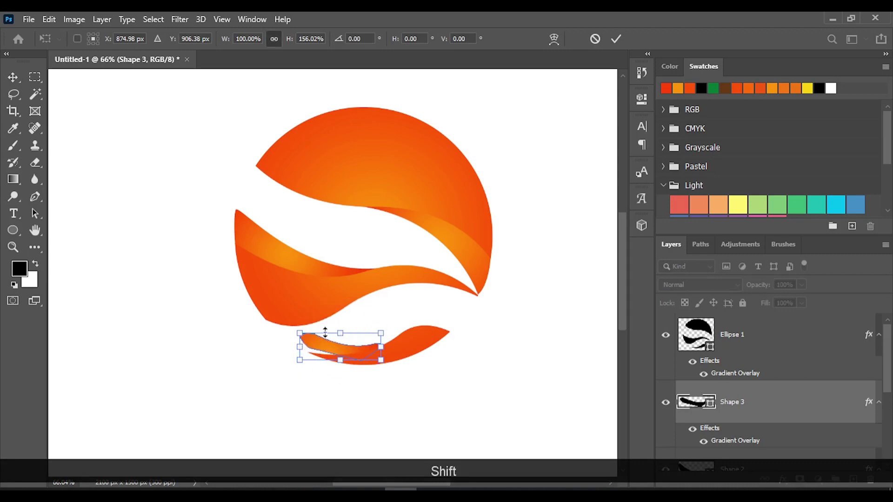
Nudge the stretched Shape 3 down and right to X 878.01 px, Y 920.01 px, and commit the transform
key("Down")
key("Down")
key("Down")
key("Down")
key("Down")
key("Down")
key("Down")
key("Down")
key("Down")
key("Down")
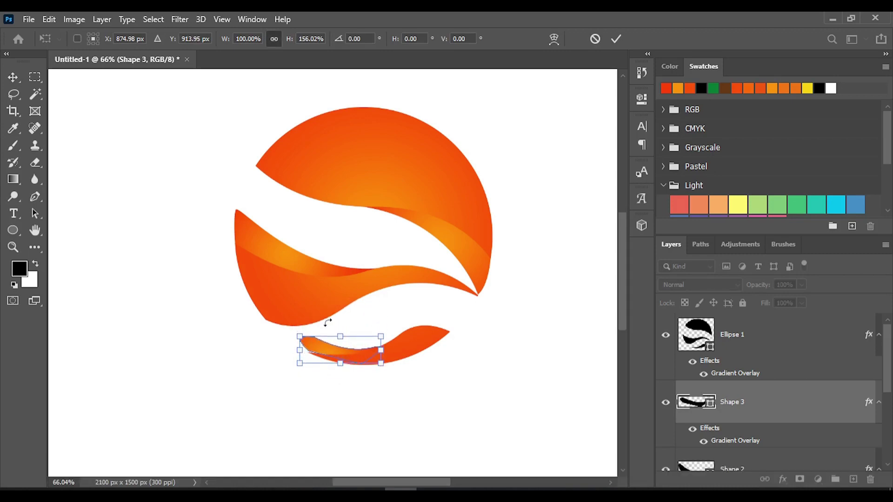
key("Right")
key("Right")
key("Right")
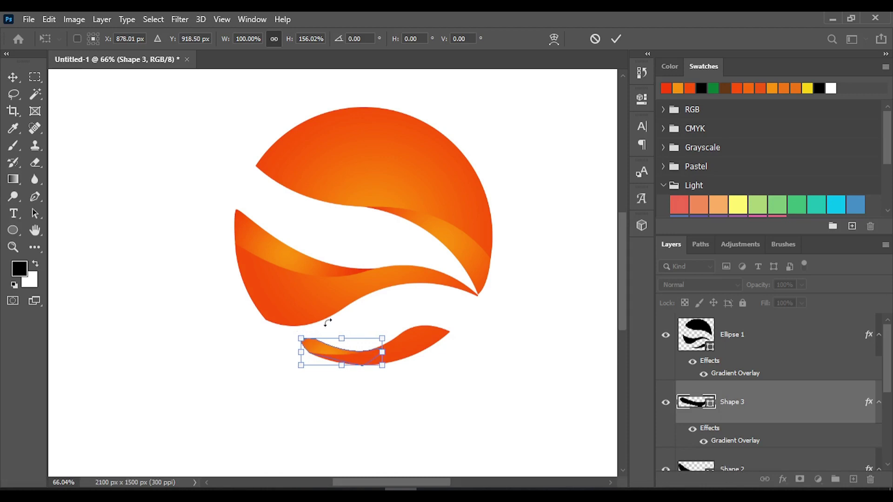
key("Down")
key("Down")
key("Down")
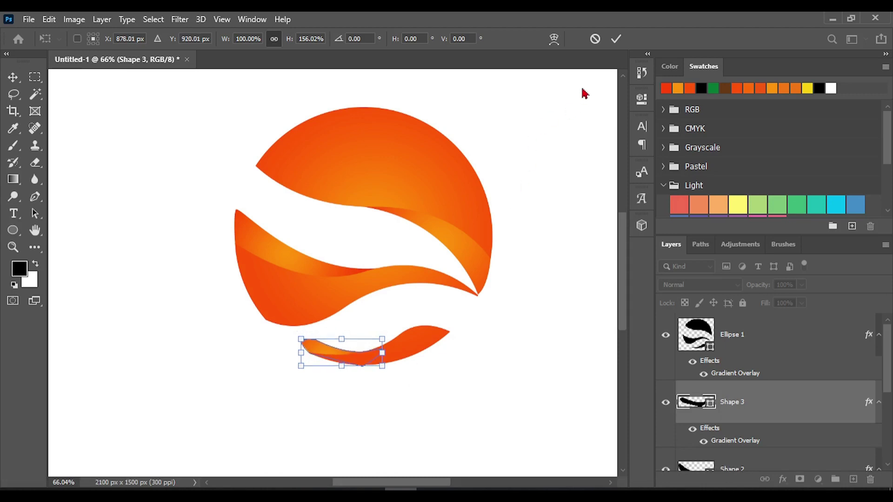
left_click(615, 38)
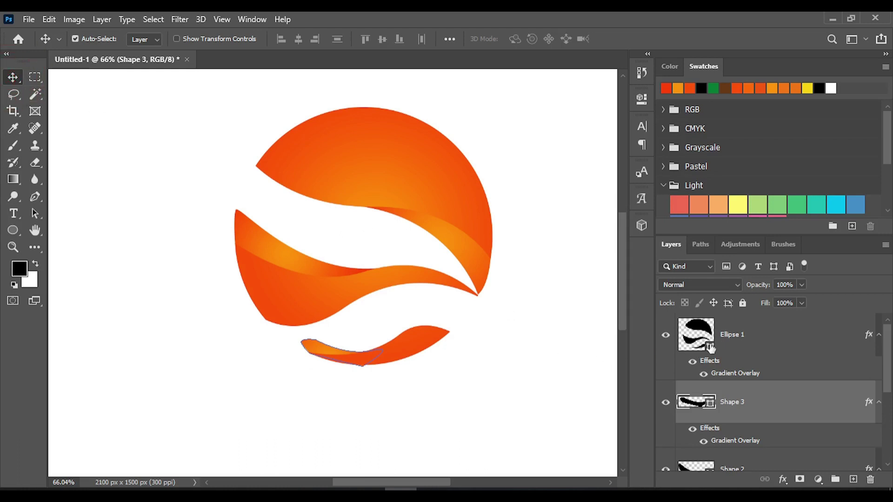
Nudge Shape 3 slightly up and left so its lower edge stays within the lowest band, and deselect it
left_click(747, 335)
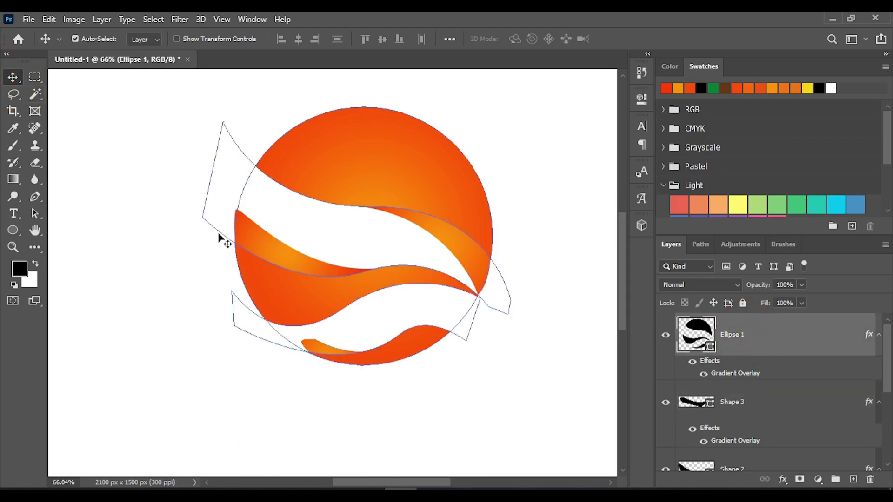
left_click(126, 266)
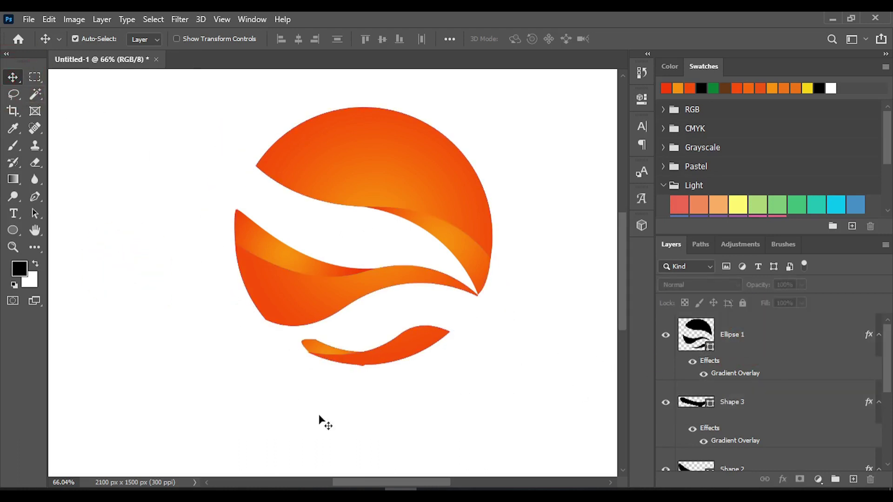
left_click(316, 348)
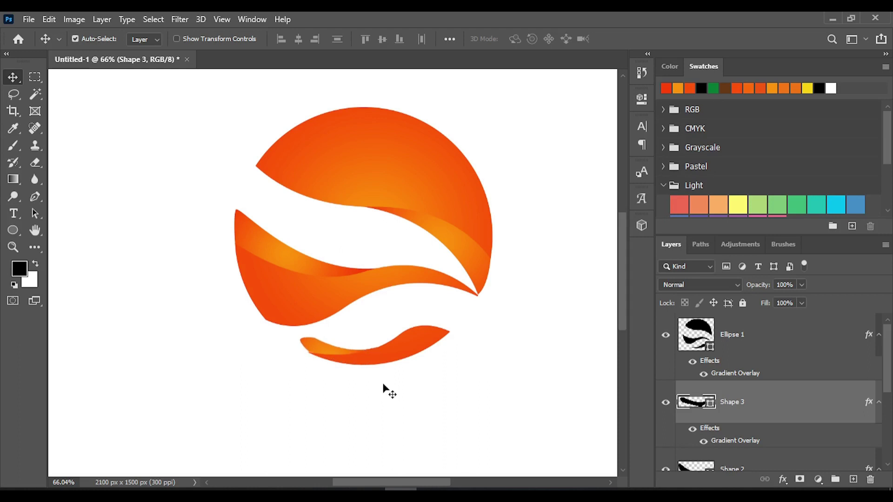
left_click(431, 387)
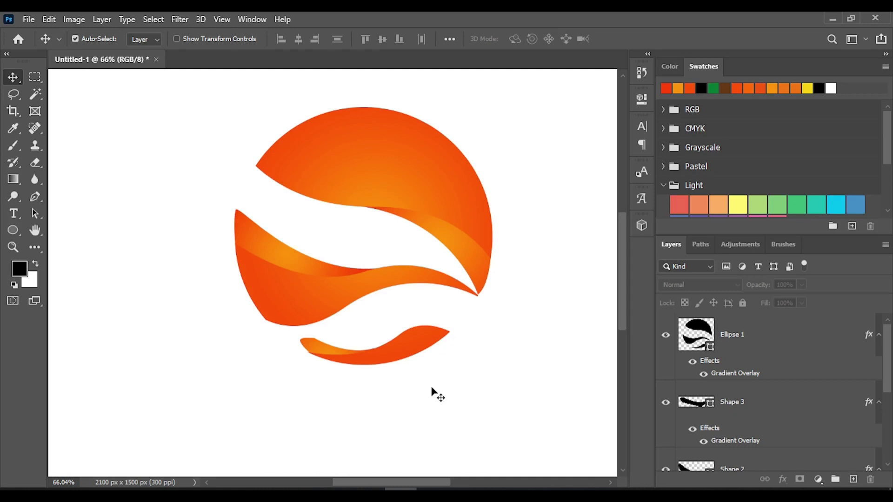
Reopen Shape 3's gradient overlay and reduce its scale to 79%
scroll(758, 434, "down", 3)
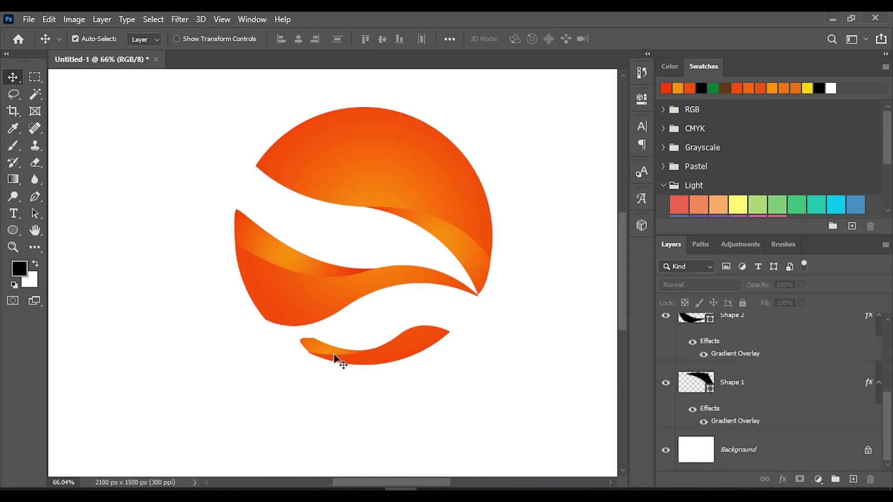
scroll(707, 386, "up", 3)
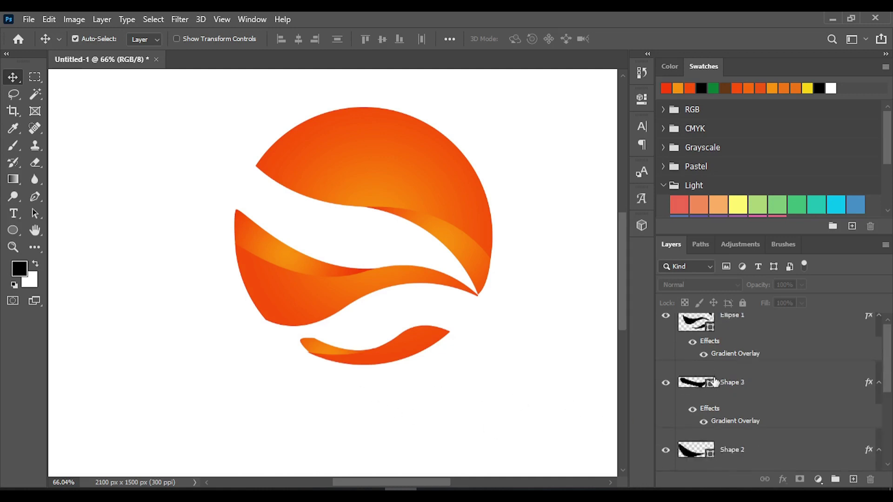
scroll(715, 383, "up", 1)
left_click(738, 404)
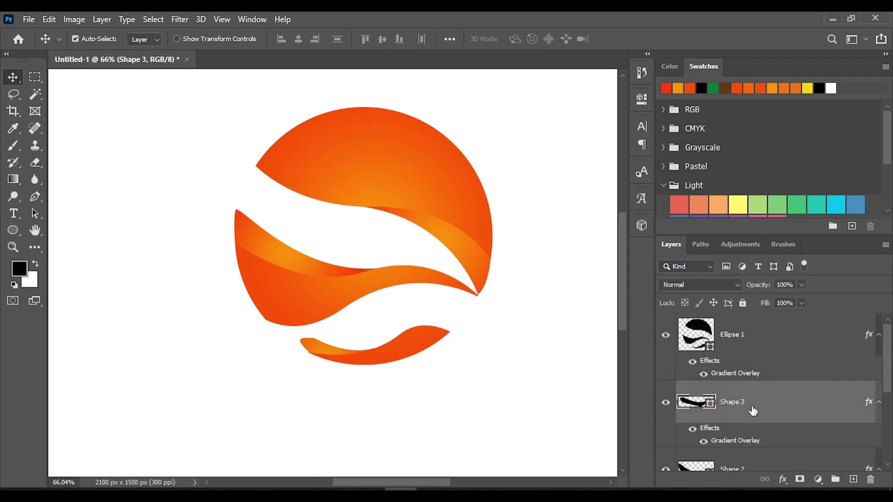
double_click(733, 446)
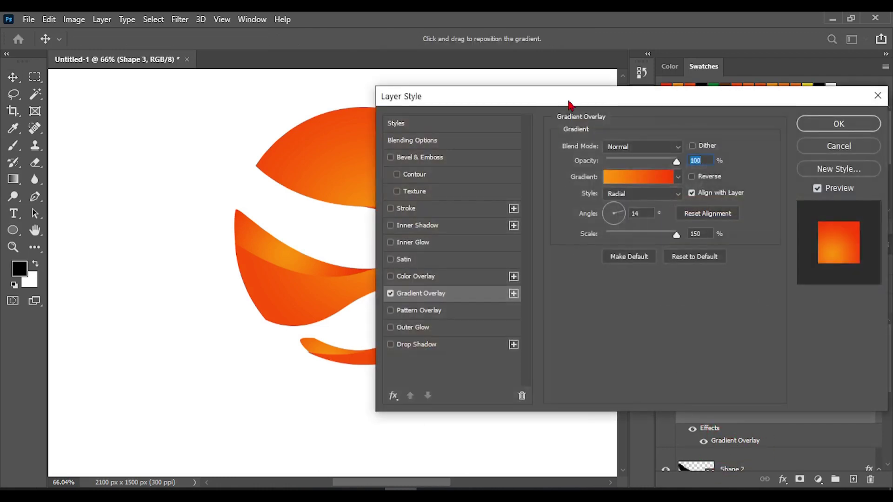
left_click_drag(569, 103, 746, 105)
left_click_drag(844, 241, 812, 238)
left_click(817, 238)
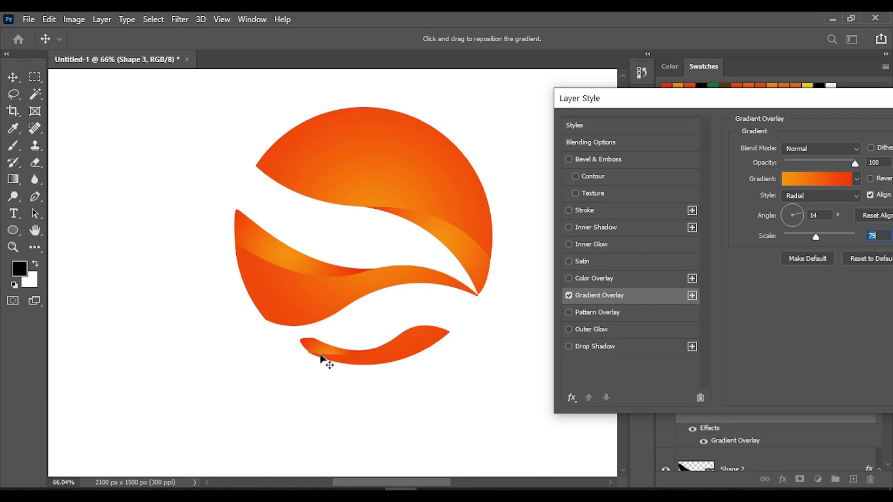
Reposition the gradient's bright centre on the lowest fold piece and apply the layer style to Shape 3
mouse_move(325, 359)
left_mouse_down()
mouse_move(333, 353)
mouse_move(319, 350)
left_mouse_up()
left_click_drag(765, 107, 681, 121)
left_click_drag(826, 120, 706, 128)
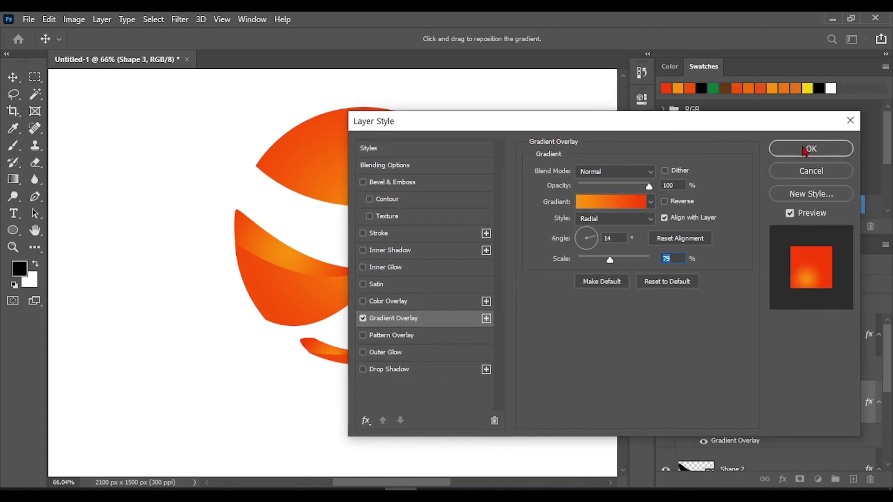
left_click(805, 150)
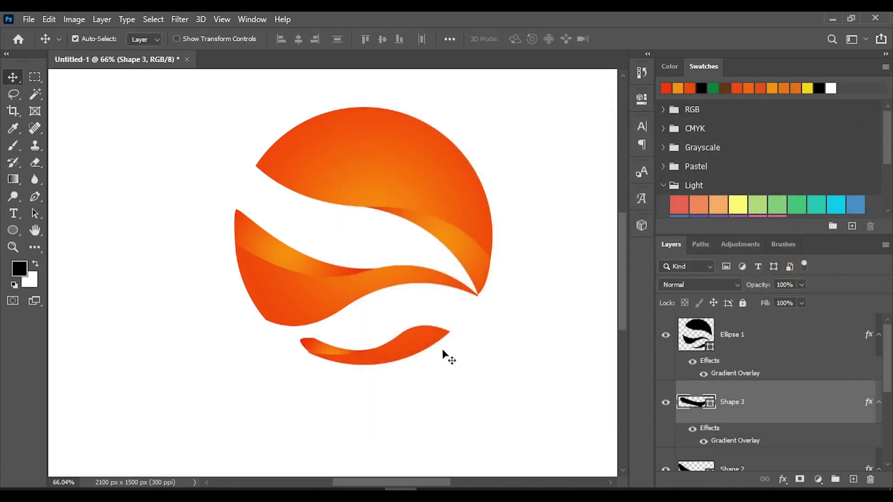
Reopen the Ellipse 1 layer's gradient overlay and change the gradient's end colour stop to ff4200
scroll(365, 329, "down", 3, "alt")
scroll(229, 240, "up", 2, "alt")
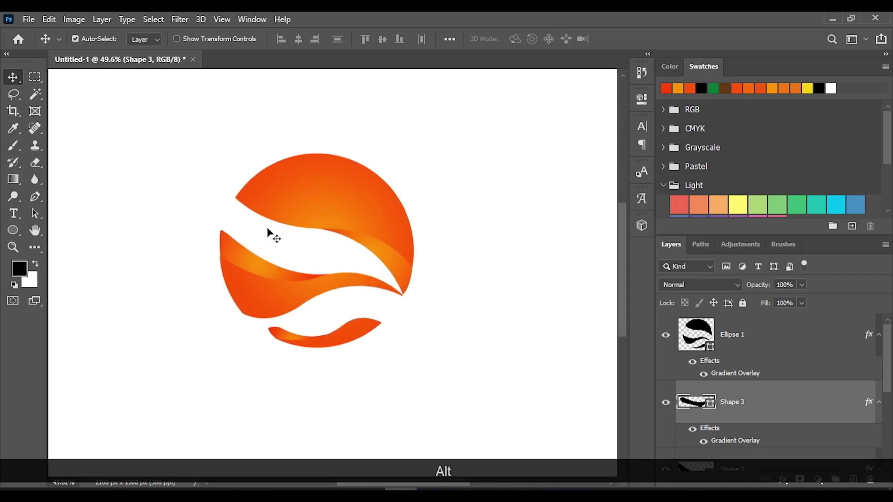
left_click(753, 335)
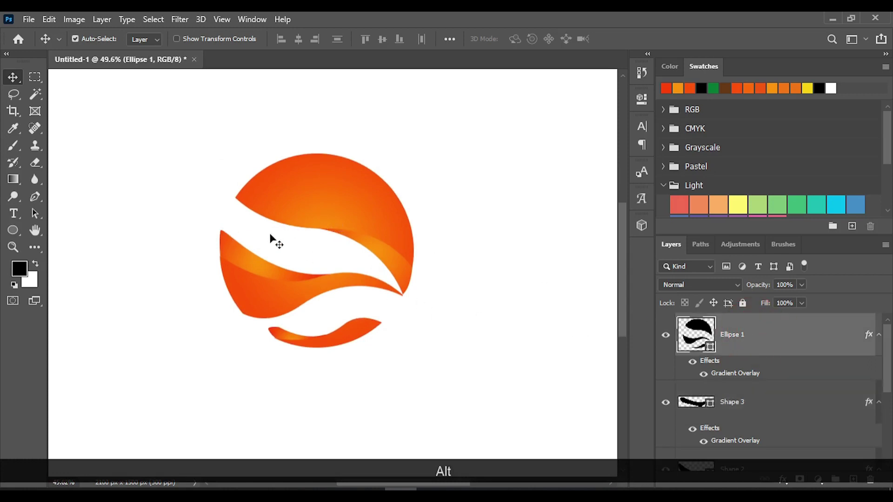
double_click(740, 375)
left_click_drag(497, 134, 587, 125)
left_click(748, 203)
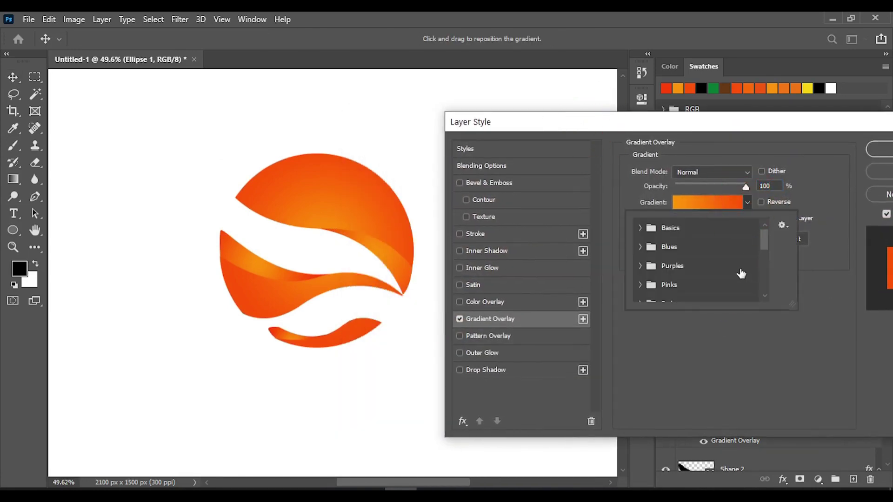
left_click(715, 203)
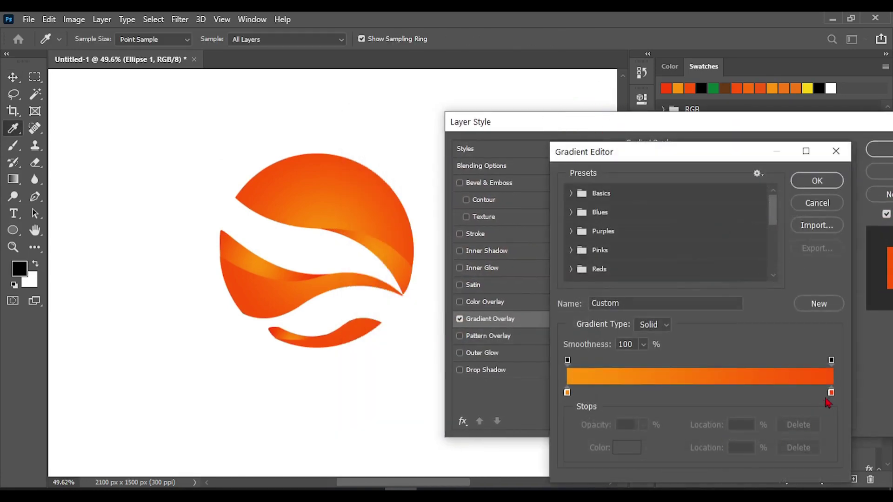
left_click(832, 394)
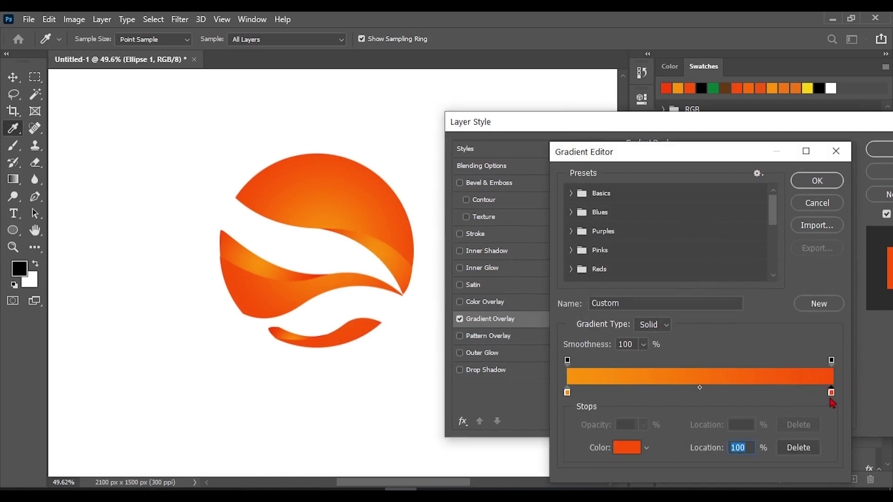
double_click(832, 394)
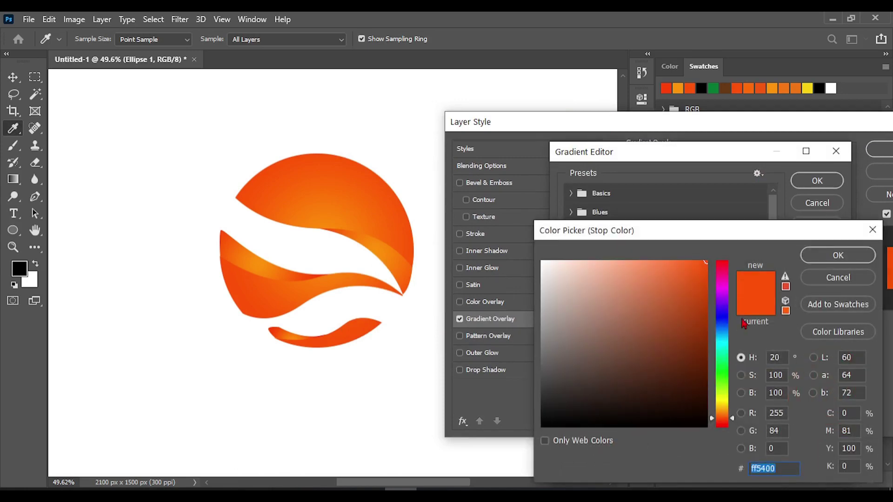
left_click_drag(732, 420, 732, 421)
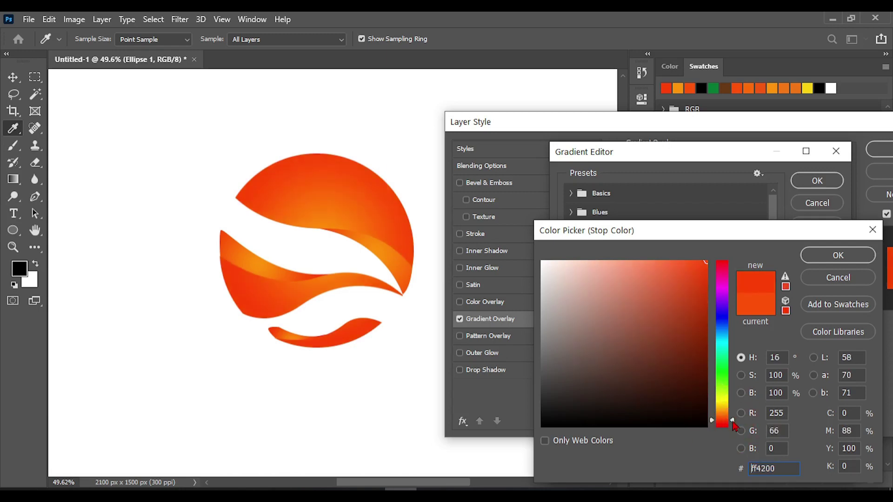
left_click(840, 261)
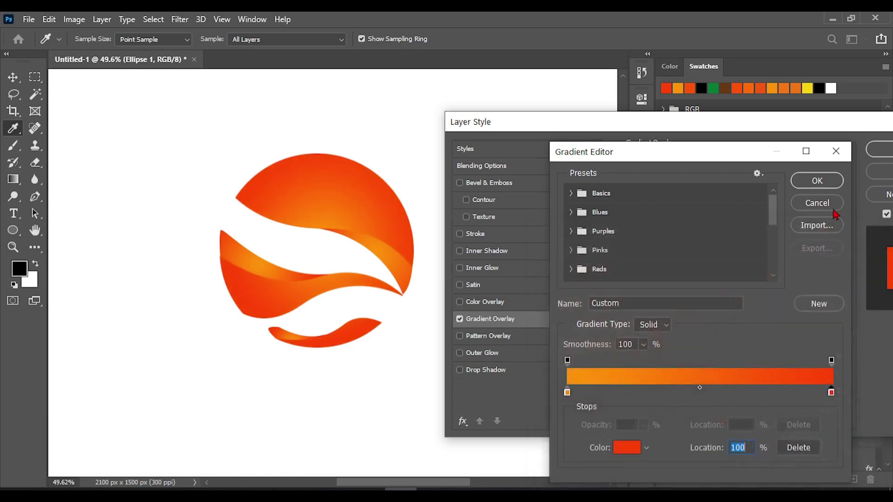
left_click(817, 182)
Recheck the gradient's end stop colour, shift the bright centre slightly up on Ellipse 1, and apply the layer style
left_click(728, 208)
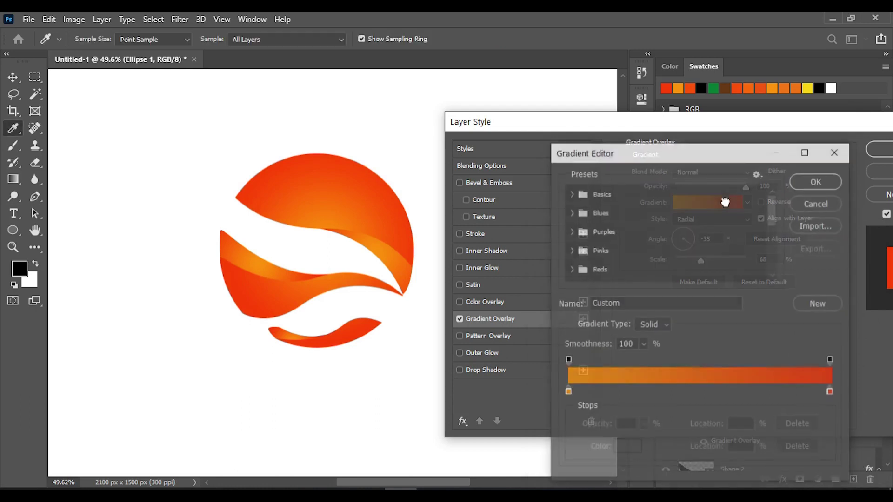
left_click(832, 394)
left_click(628, 448)
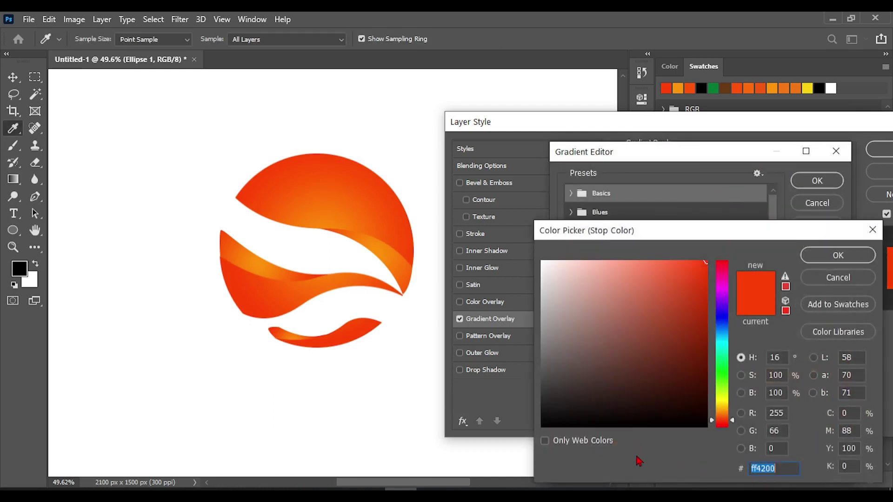
left_click(844, 258)
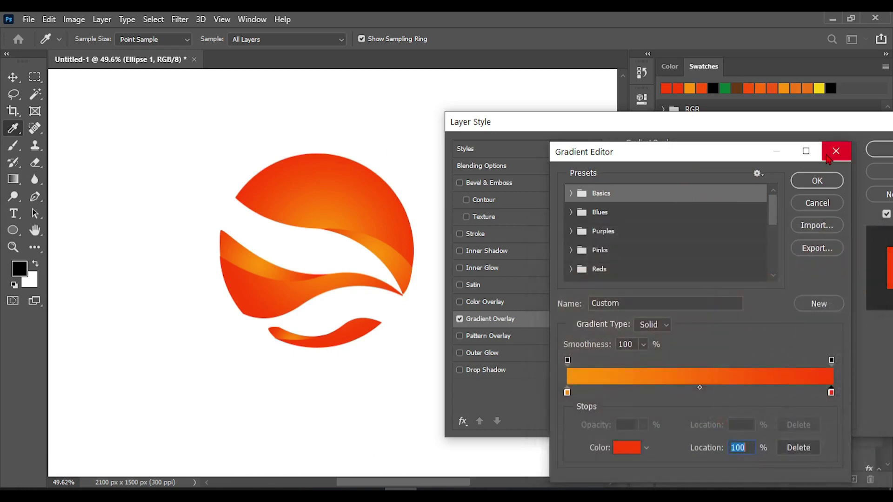
left_click(817, 182)
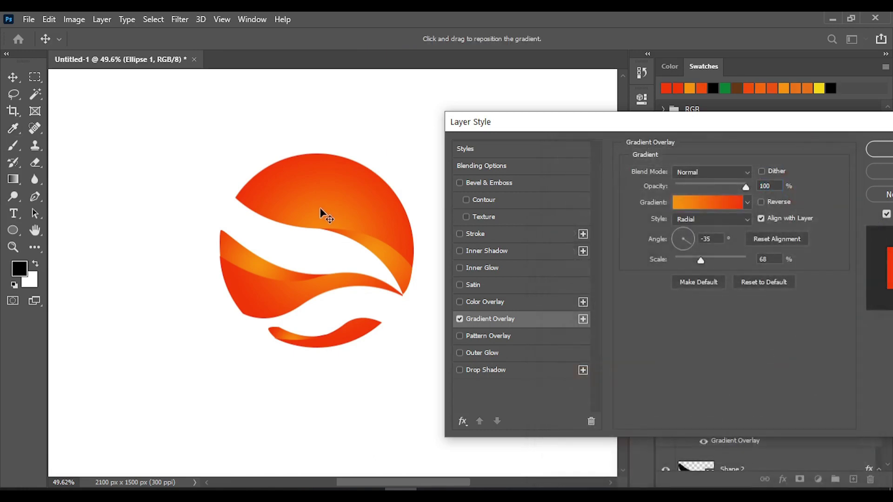
mouse_move(319, 210)
left_mouse_down()
mouse_move(329, 199)
mouse_move(316, 200)
left_mouse_up()
left_click(878, 150)
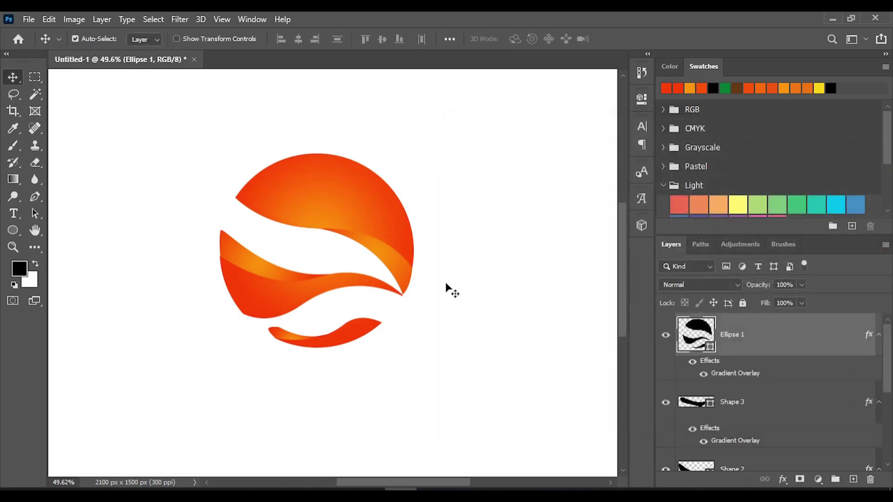
scroll(293, 245, "down", 1)
scroll(177, 187, "down", 1)
scroll(192, 175, "up", 1)
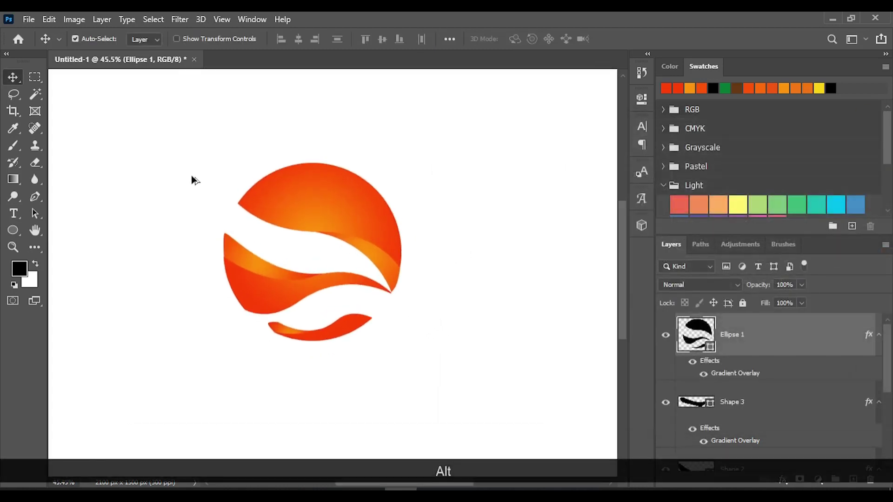
scroll(223, 183, "up", 3)
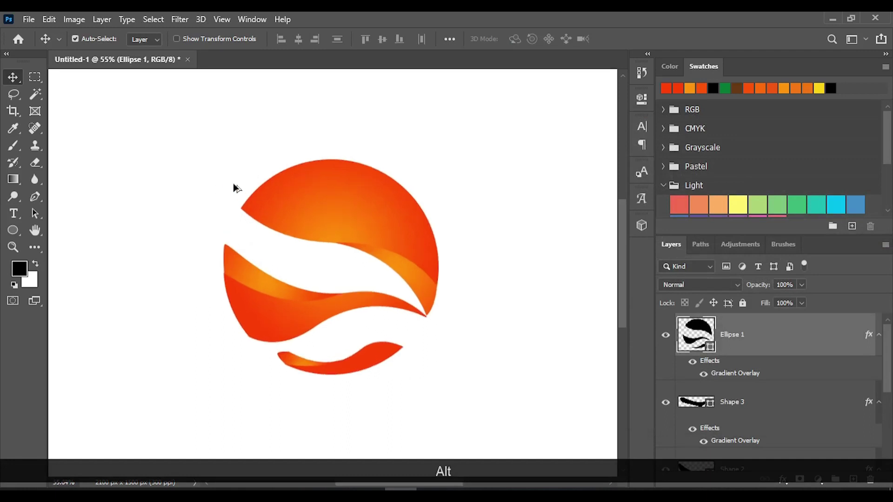
scroll(428, 172, "up", 1)
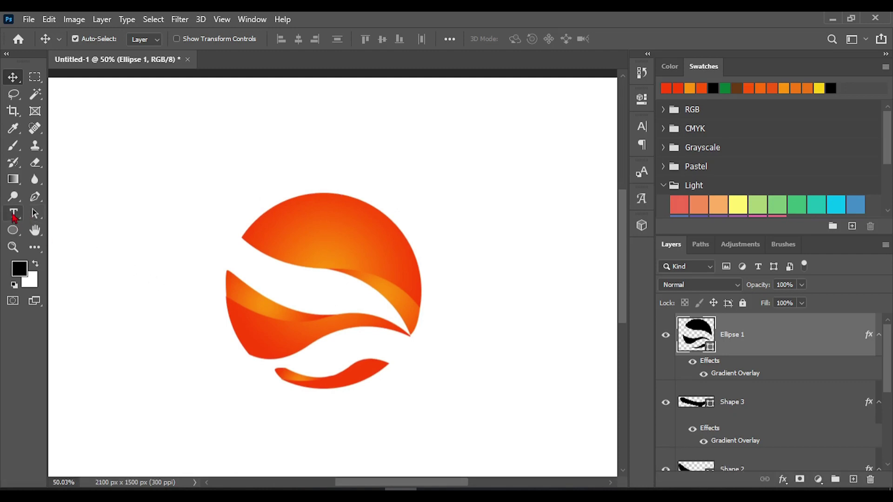
Draw a curved leaf outline with the Pen tool in Shape mode above the circle's upper right, about 309 px wide and 118 px high
left_click(35, 197)
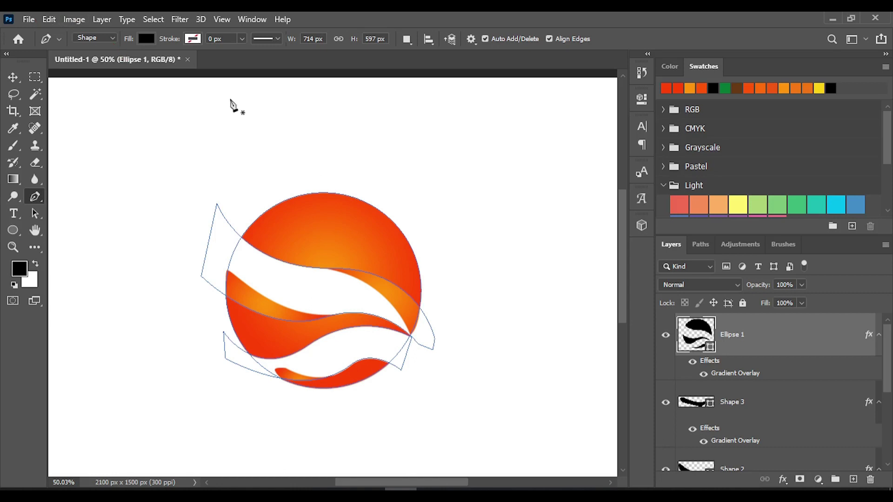
left_click(113, 42)
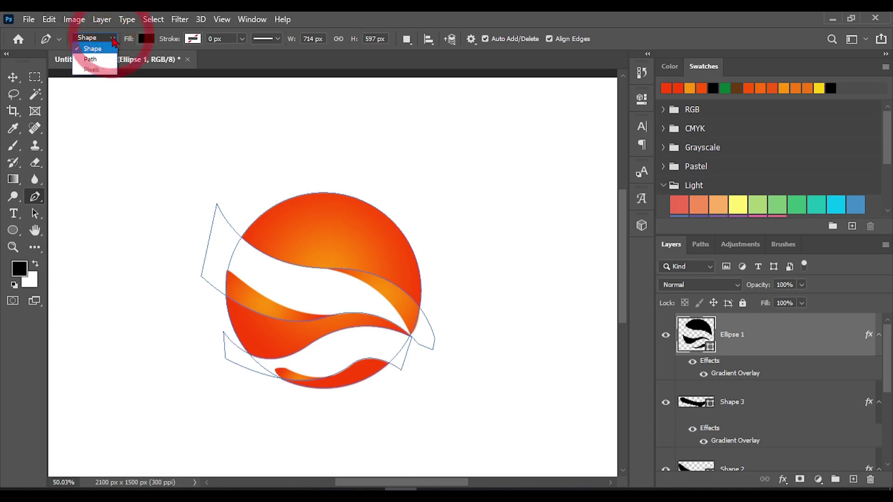
left_click(93, 39)
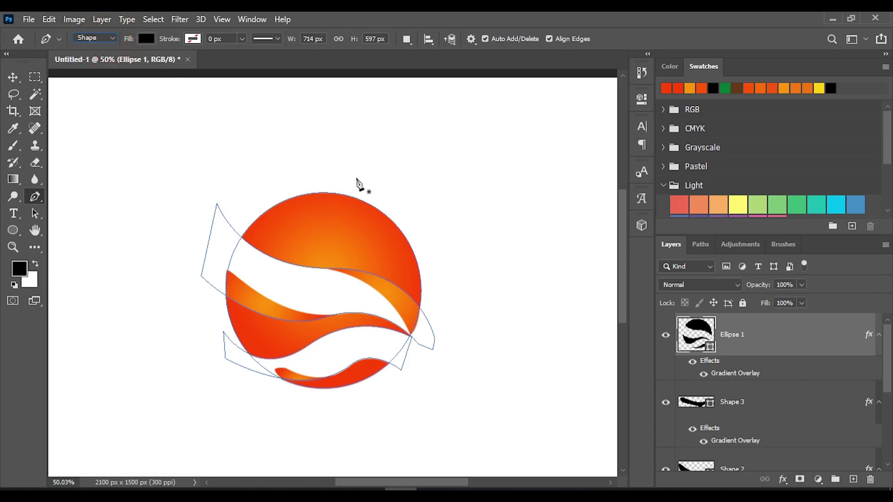
left_click(363, 183)
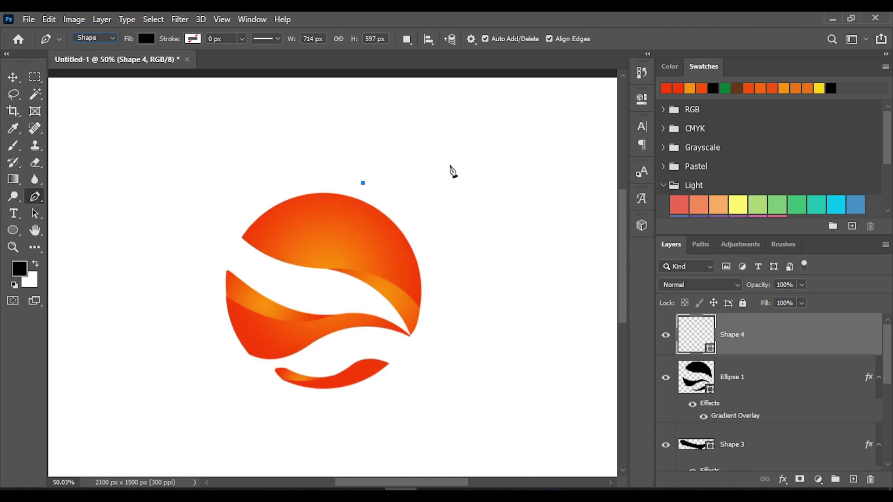
left_click_drag(465, 181, 520, 223)
left_click(464, 181, "alt")
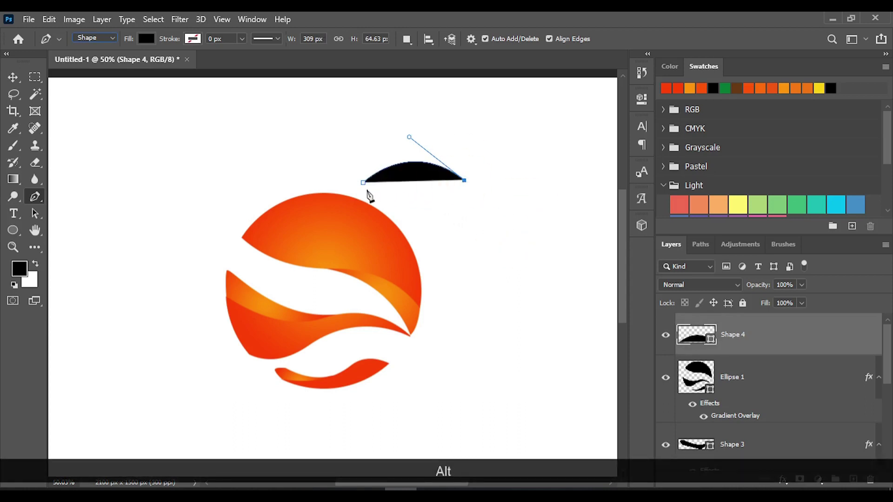
left_click_drag(368, 190, 315, 160)
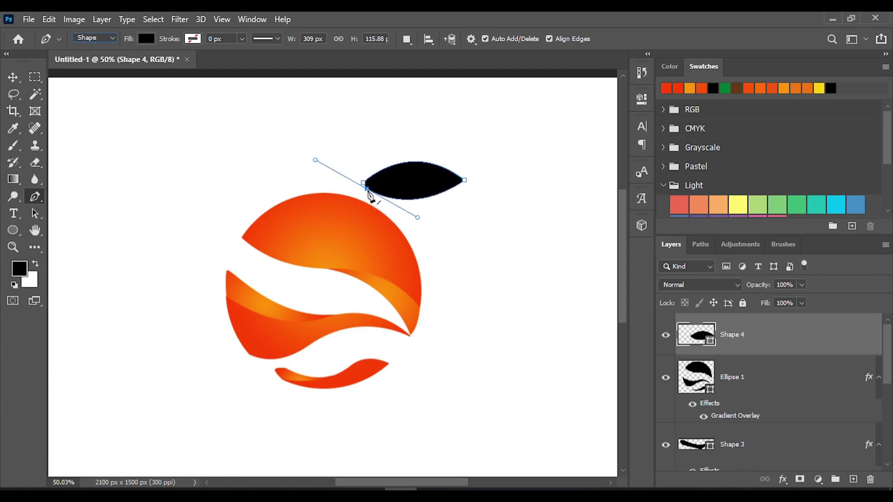
key("ctrl")
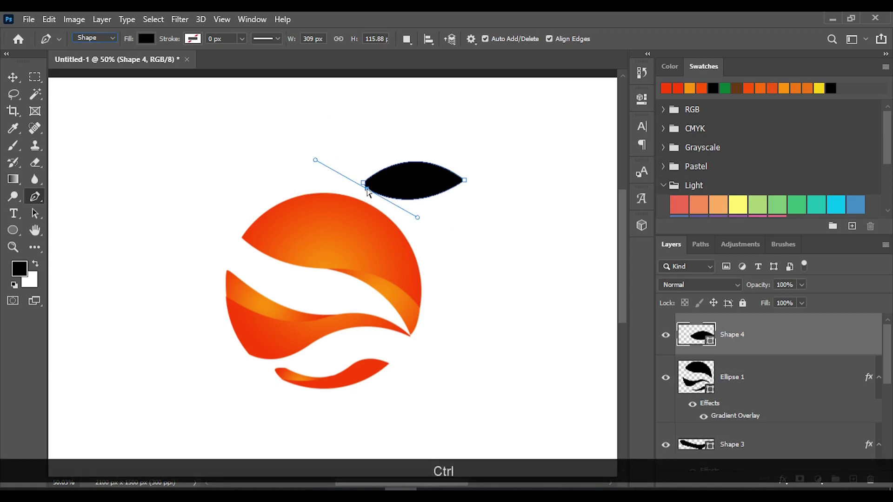
left_click_drag(367, 192, 364, 190)
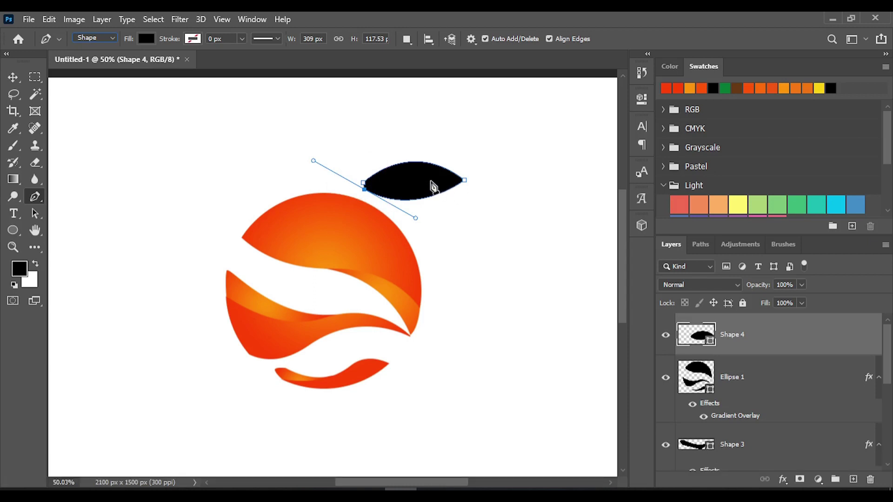
Remove the outgoing handle at the leaf's lower left point, add a point inside the leaf, and close the path to form a narrow straight notch
left_click(427, 182)
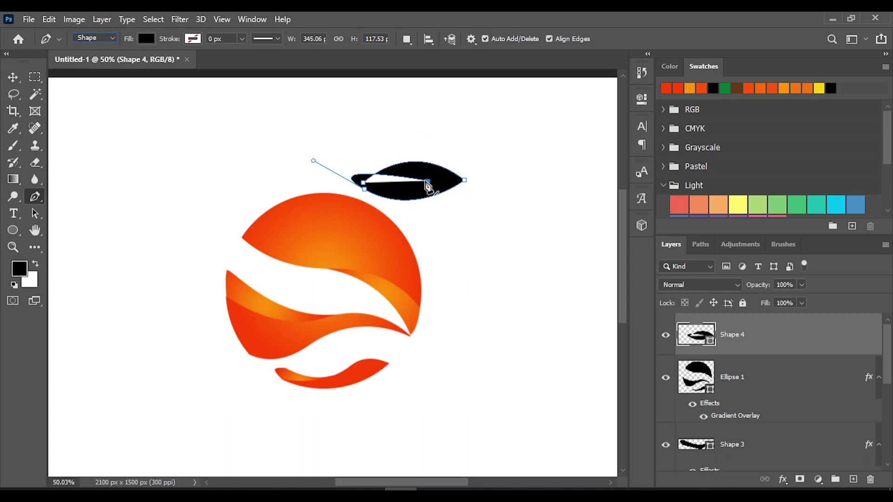
key("ctrl+z")
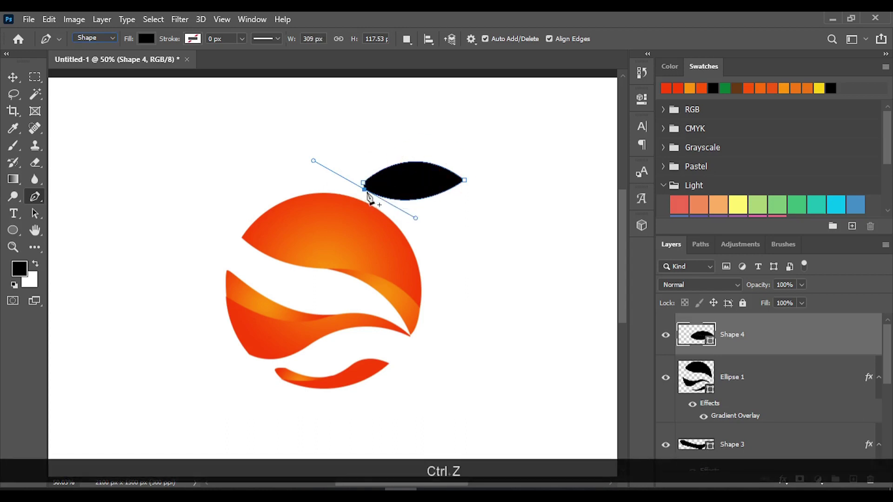
left_click(364, 188, "alt")
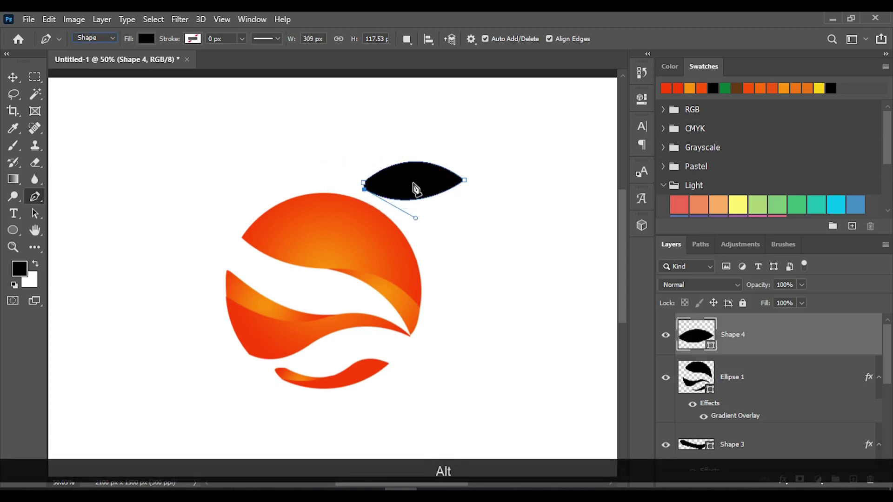
left_click(427, 183)
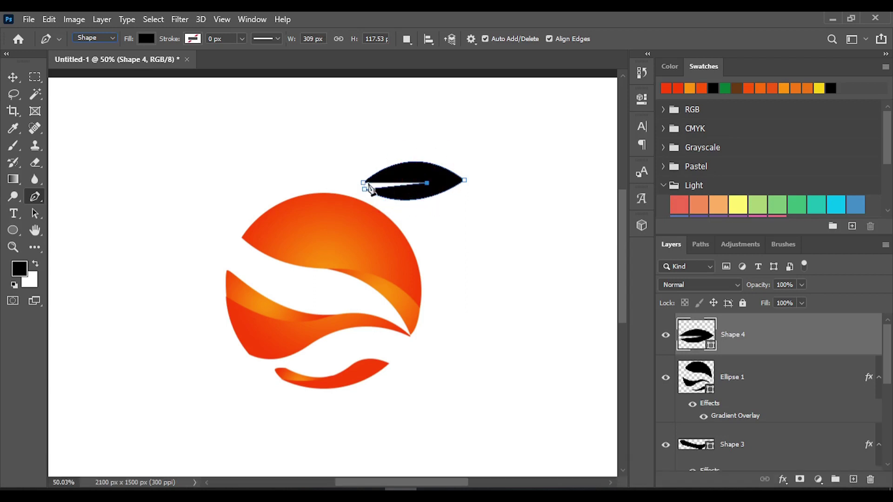
left_click(365, 189)
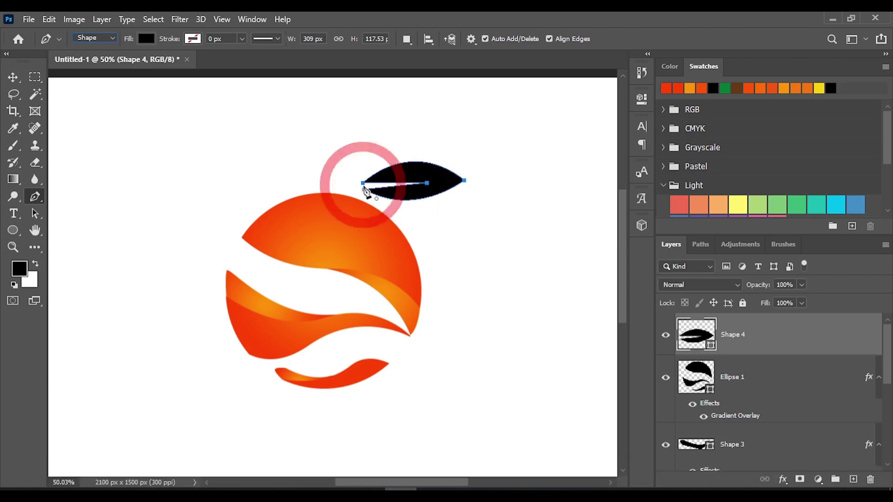
Move the leaf slightly down and lower its upper left anchor to narrow the notch, making the leaf about 305 px wide
key("ctrl")
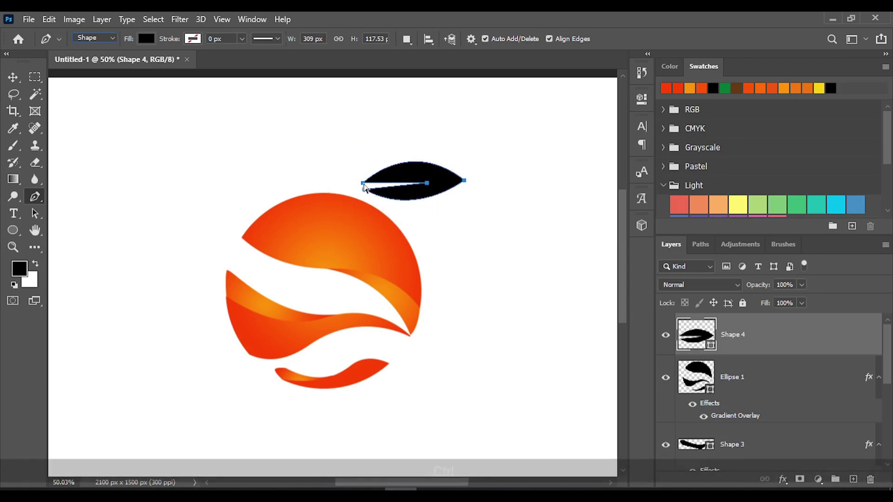
left_click_drag(365, 187, 365, 191)
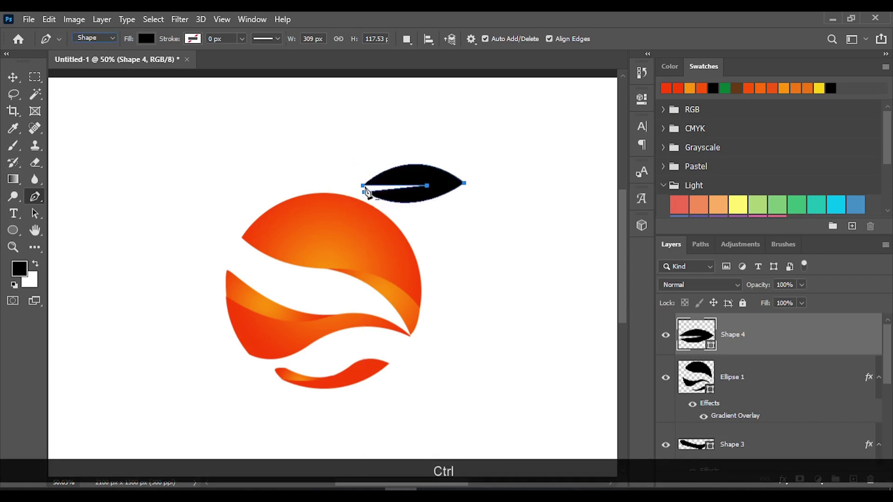
left_click(364, 188, "ctrl")
left_click_drag(365, 189, 365, 191)
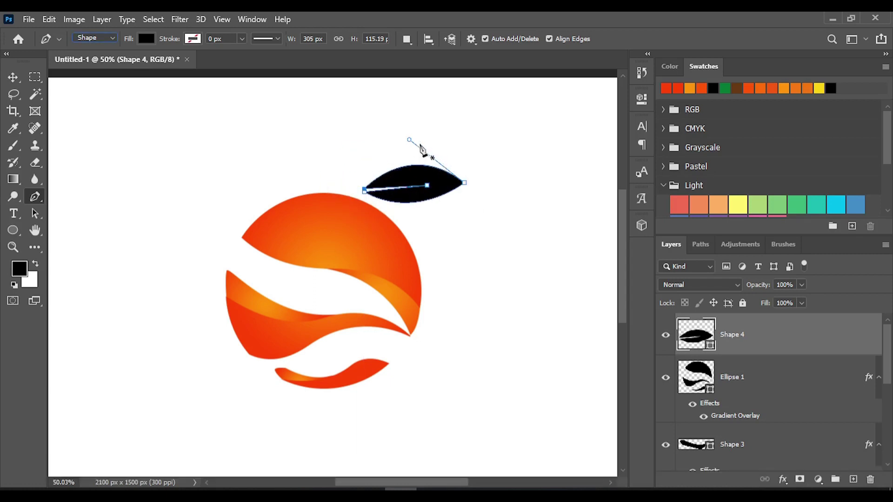
Undo the stray new shape point and pull the lower curve's handle down so the leaf is about 123 px high
left_click(410, 139)
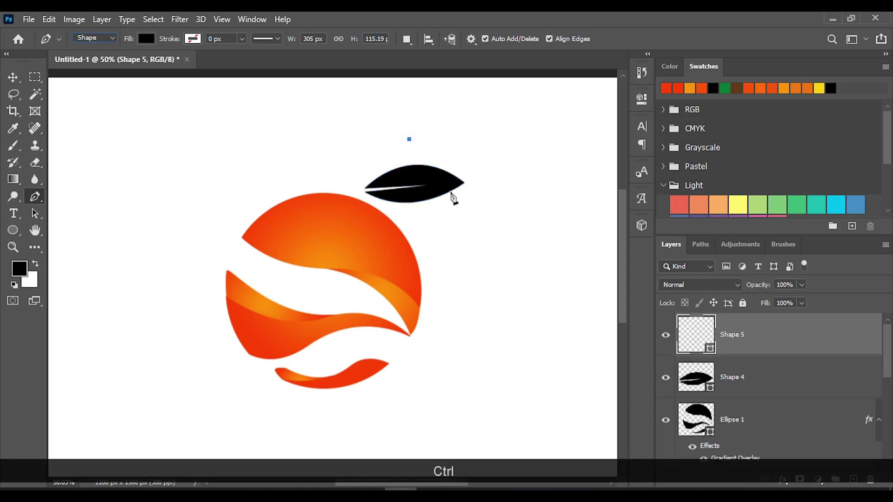
key("ctrl+z")
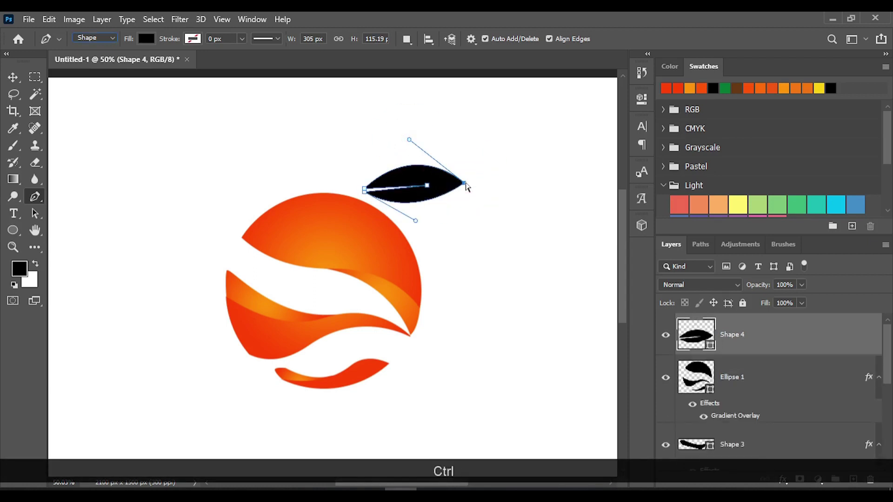
mouse_move(416, 222)
left_mouse_down()
mouse_move(410, 232)
mouse_move(418, 230)
left_mouse_up()
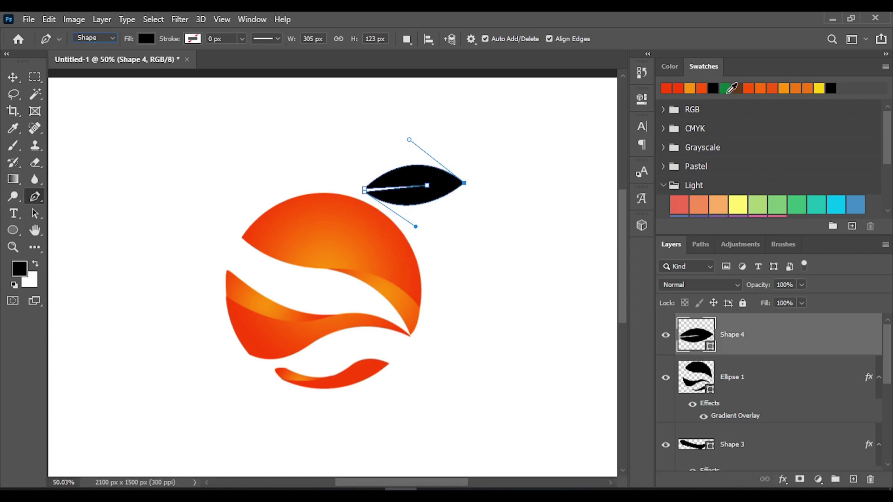
Fill the leaf with green from the recent swatches and move it slightly up and left
left_click(724, 88)
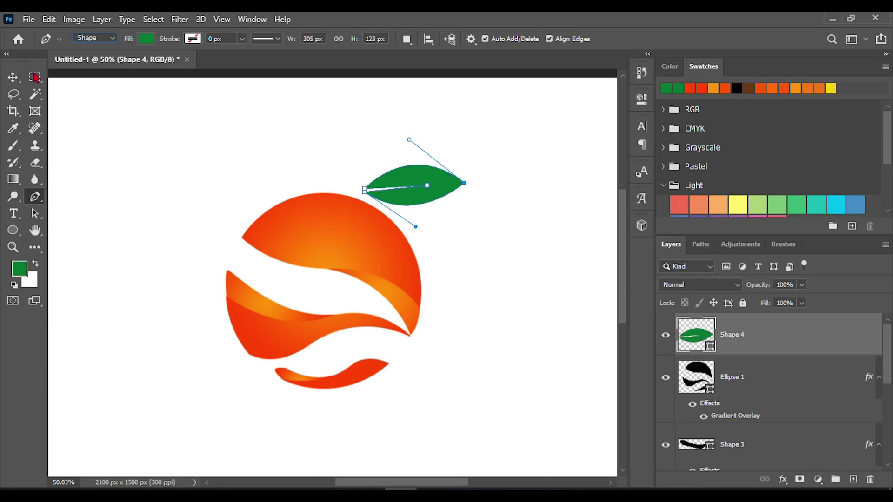
left_click(13, 77)
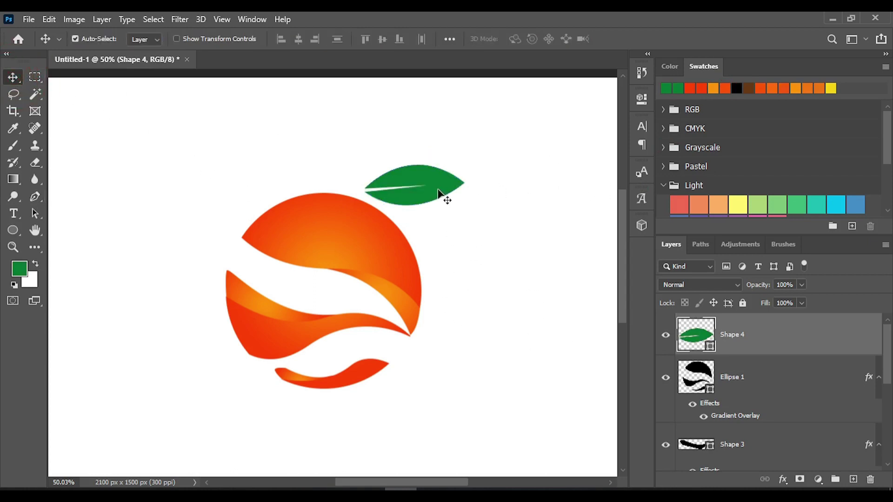
left_click_drag(445, 197, 430, 186)
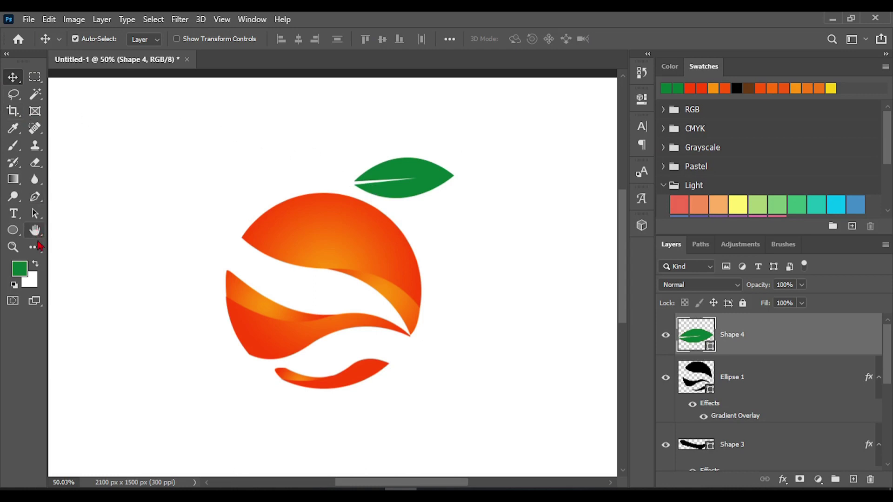
Draw a second green leaf outline in Shape mode above the circle's upper left, about 342 px wide and 106 px high
left_click(35, 197)
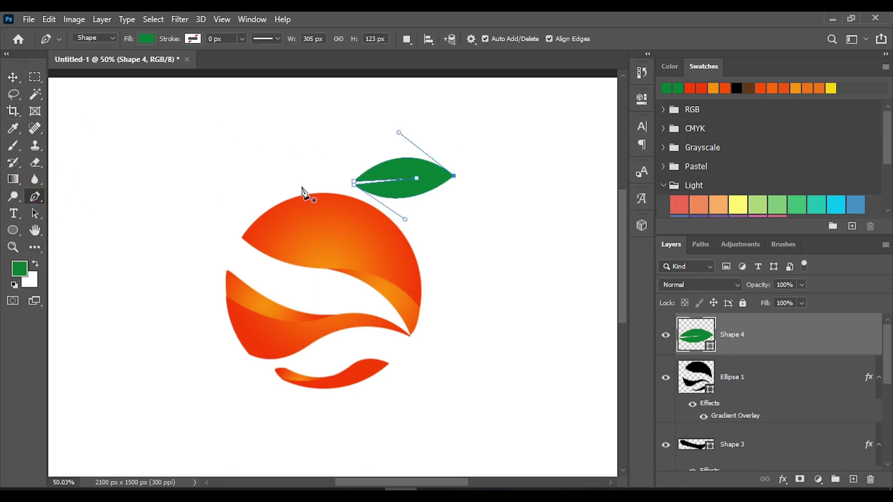
left_click(321, 185)
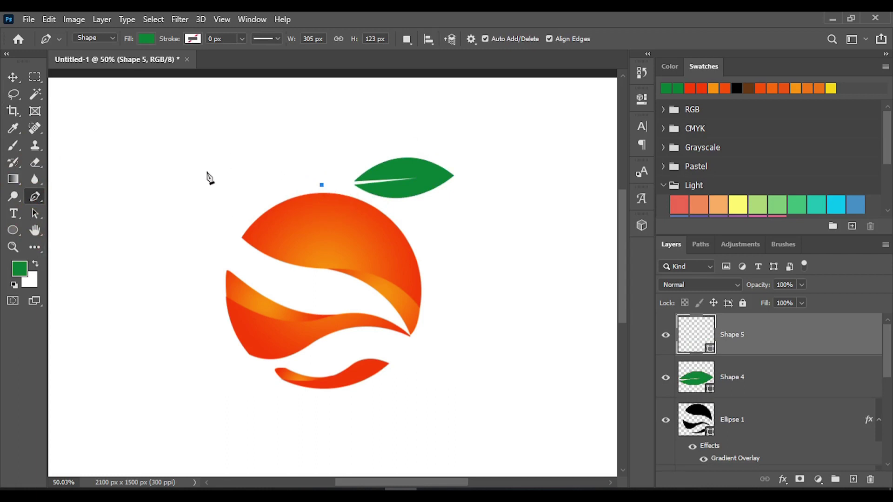
left_click_drag(210, 185, 160, 160)
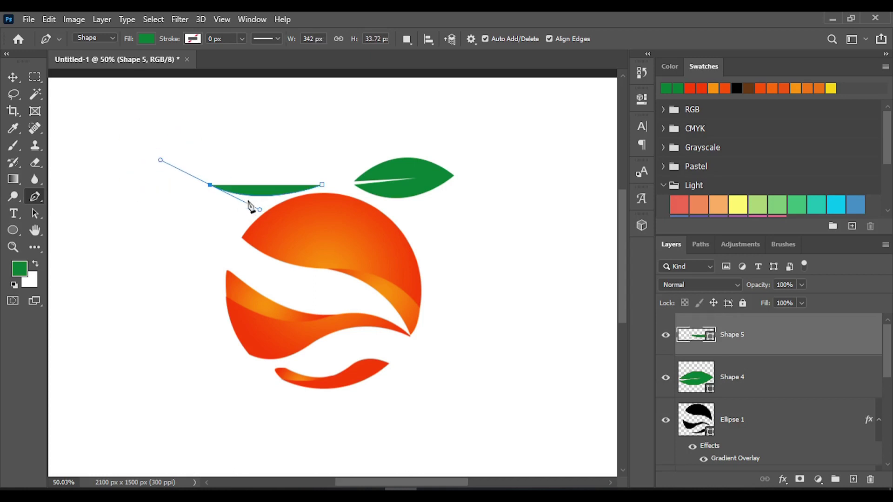
left_click(210, 185, "alt")
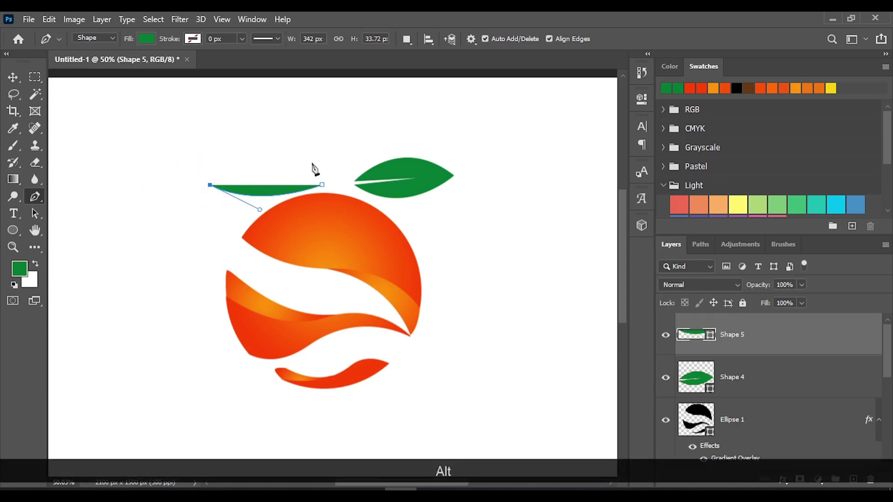
left_click_drag(320, 175, 380, 216)
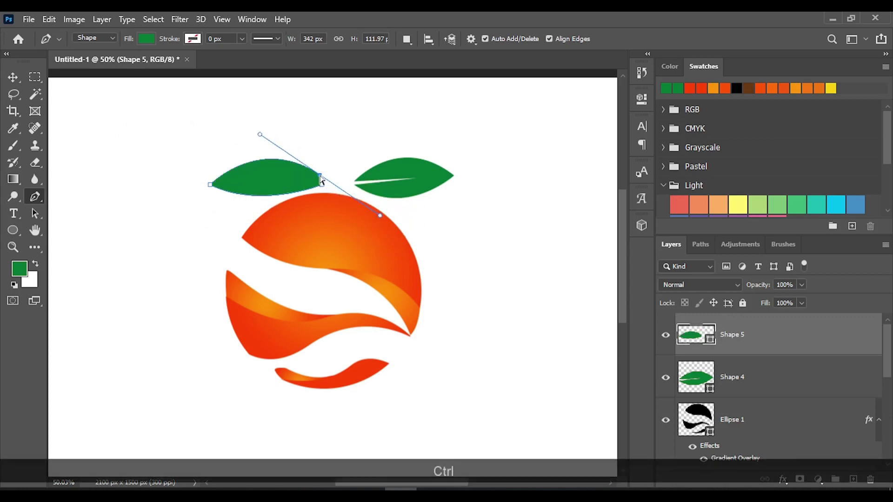
left_click_drag(320, 176, 322, 178)
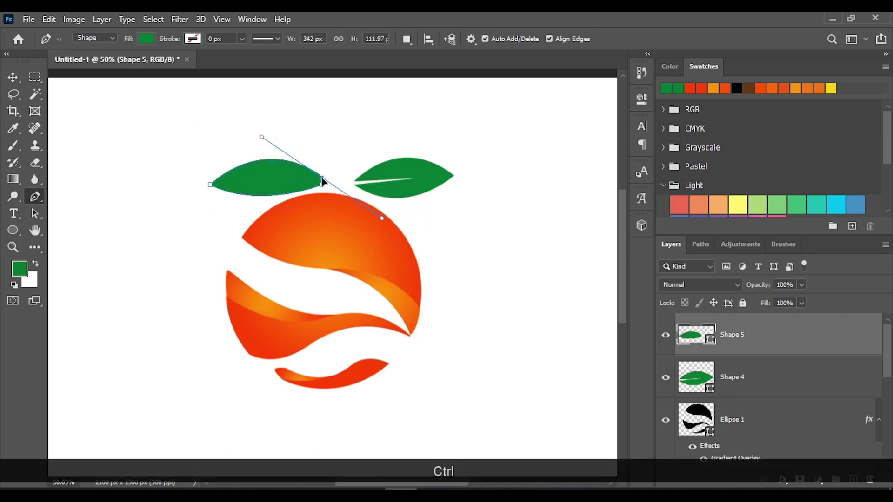
Remove the outgoing handle at the left leaf's upper right point, add a point inside the leaf, and close the path as a notch
left_click(253, 179)
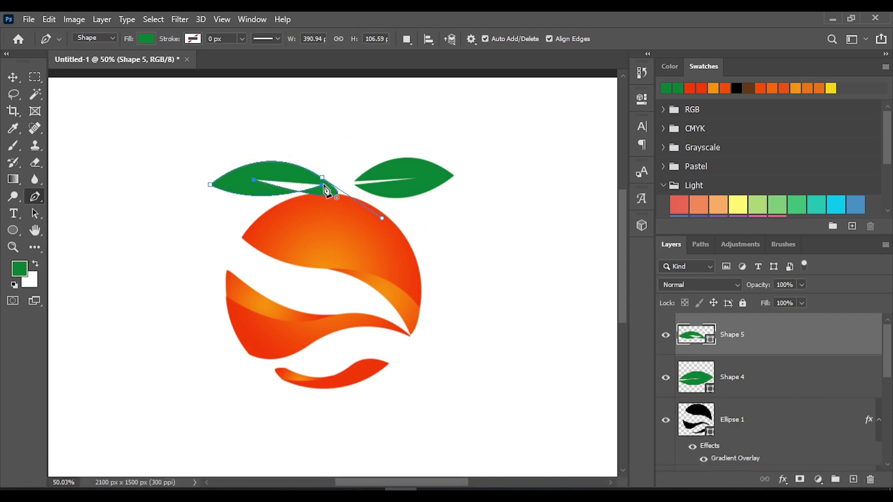
key("ctrl+z")
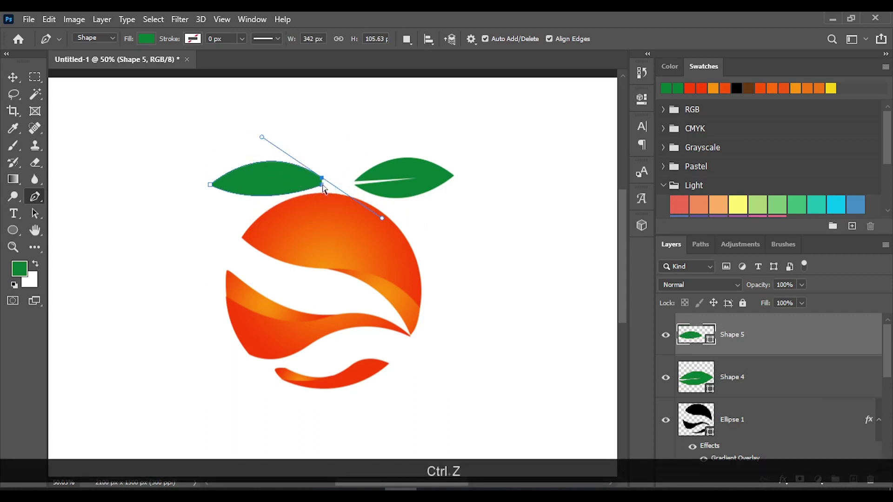
left_click(322, 179, "alt")
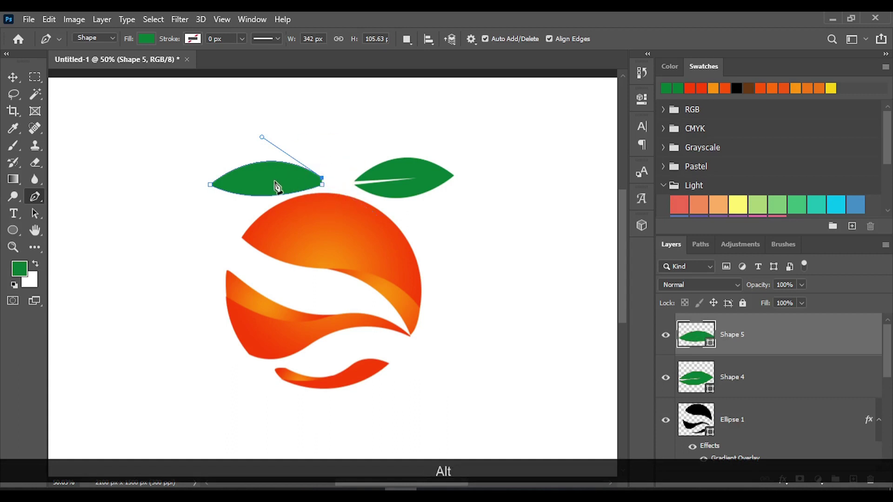
left_click(258, 179)
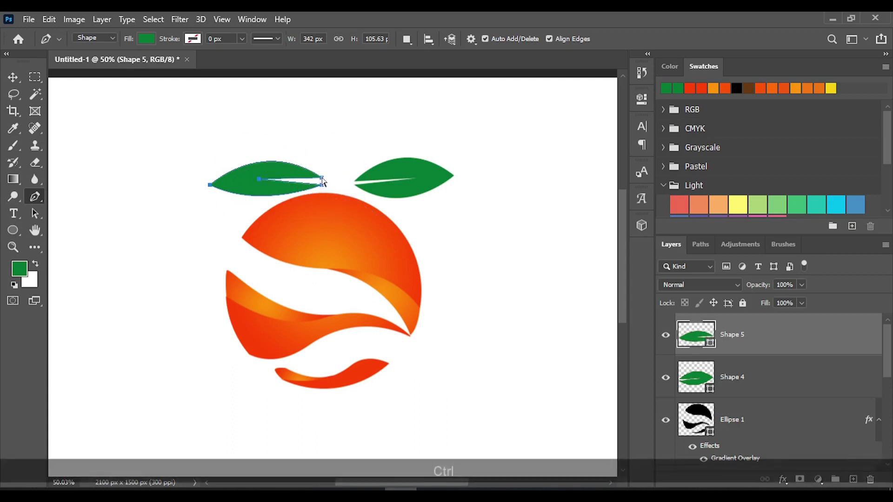
Lower the left leaf's upper right anchor to narrow the notch, and bulge both curves so the leaf is about 123 px high
left_click(323, 180, "ctrl")
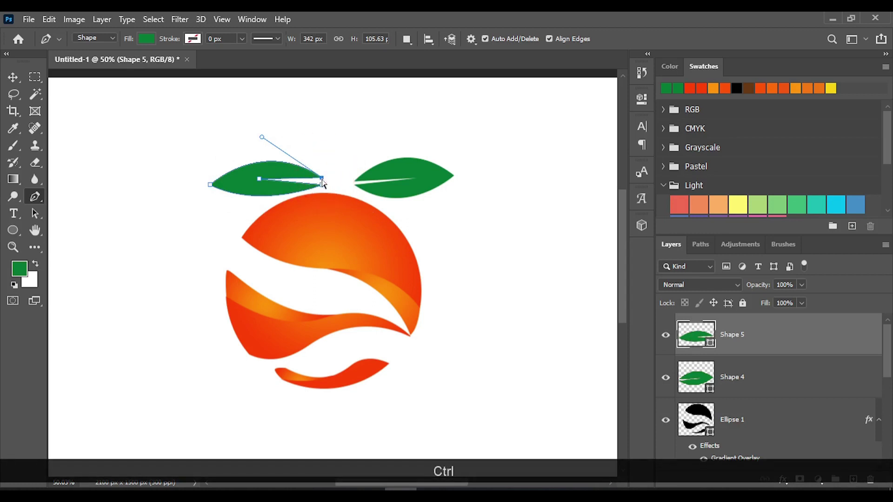
left_click_drag(323, 179, 323, 185, "ctrl")
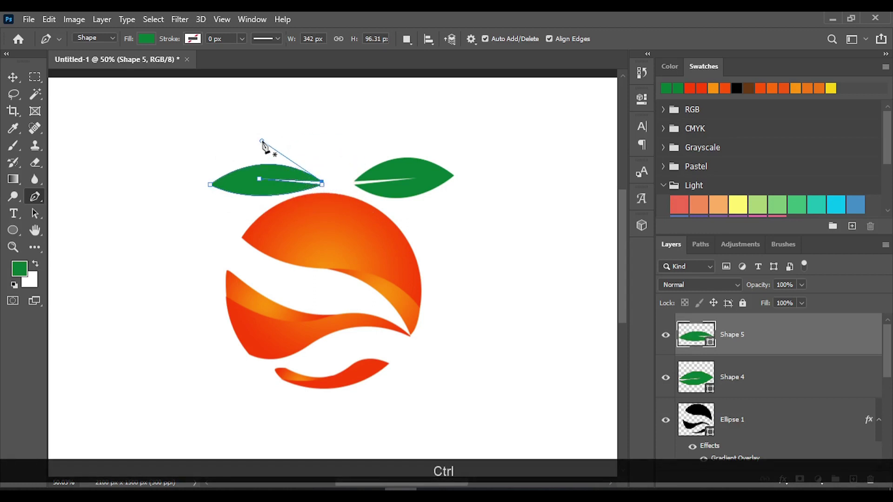
left_click_drag(261, 140, 268, 127, "ctrl")
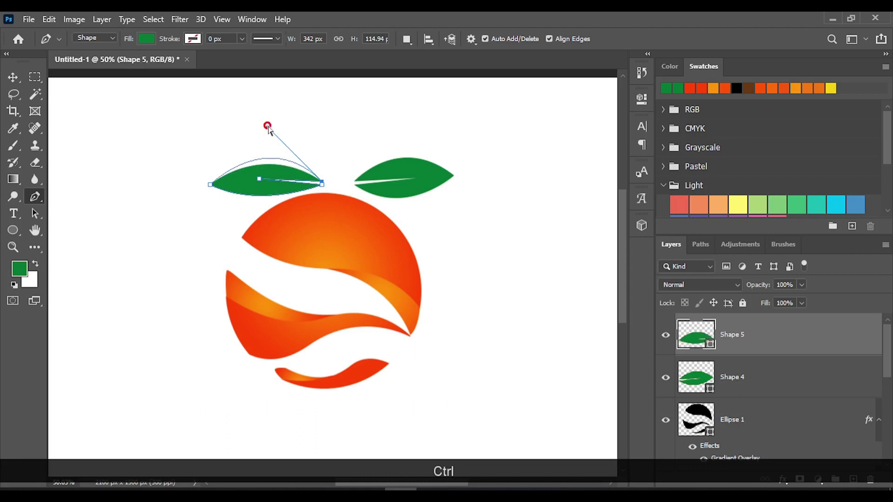
left_click(322, 190, "ctrl")
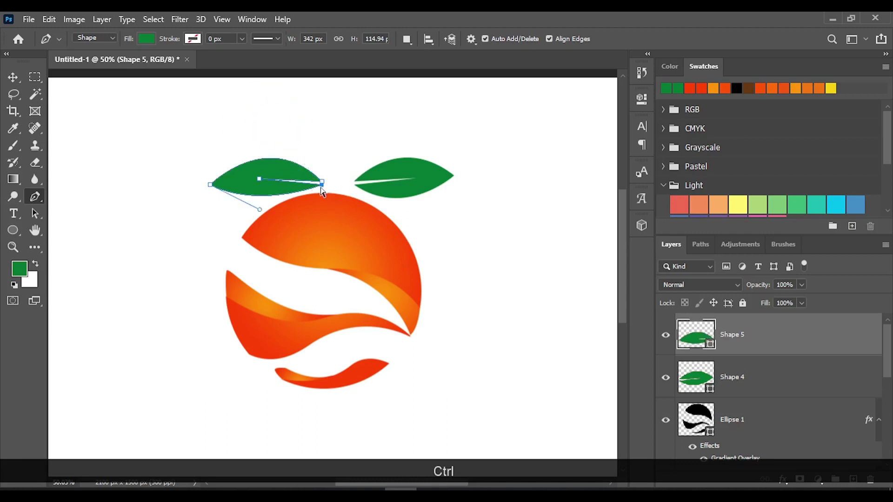
left_click_drag(260, 210, 279, 215, "ctrl")
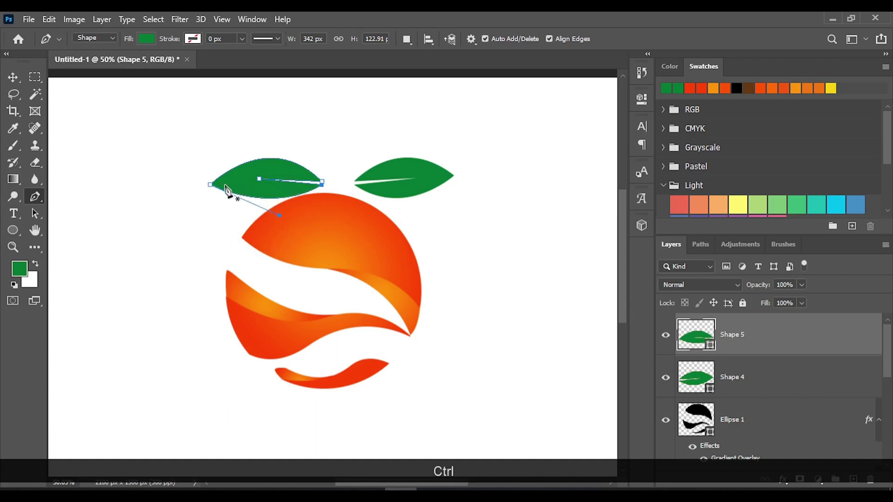
Flatten the left leaf's upper curve to make it about 110 px high, and move the notch's inner point slightly down
left_click(211, 186, "ctrl")
left_click_drag(268, 127, 259, 137, "ctrl")
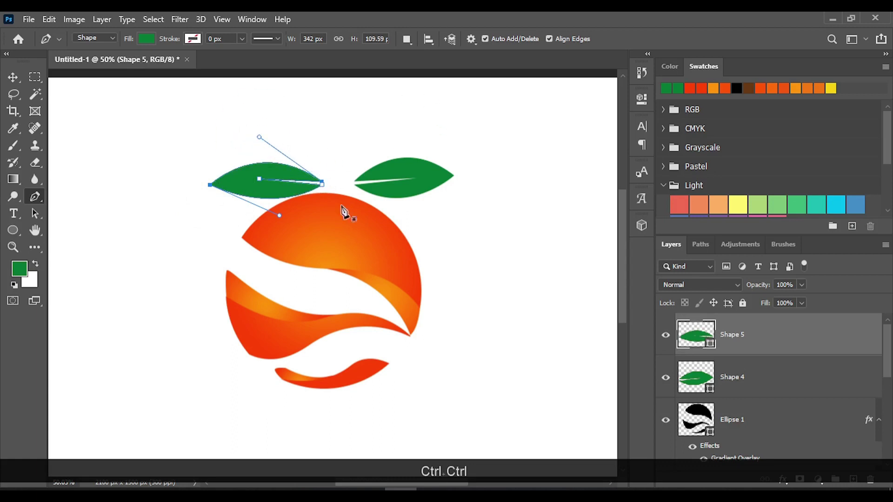
left_click(261, 185, "ctrl")
left_click_drag(258, 180, 257, 185, "ctrl")
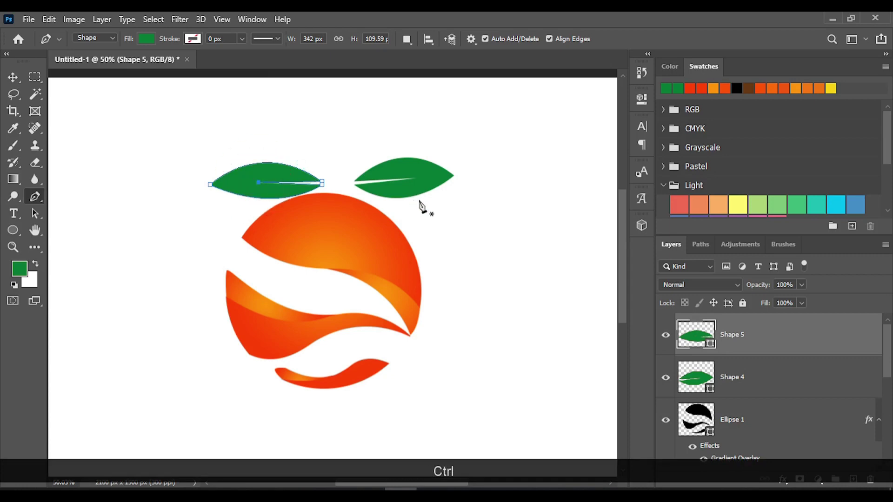
left_click(758, 337)
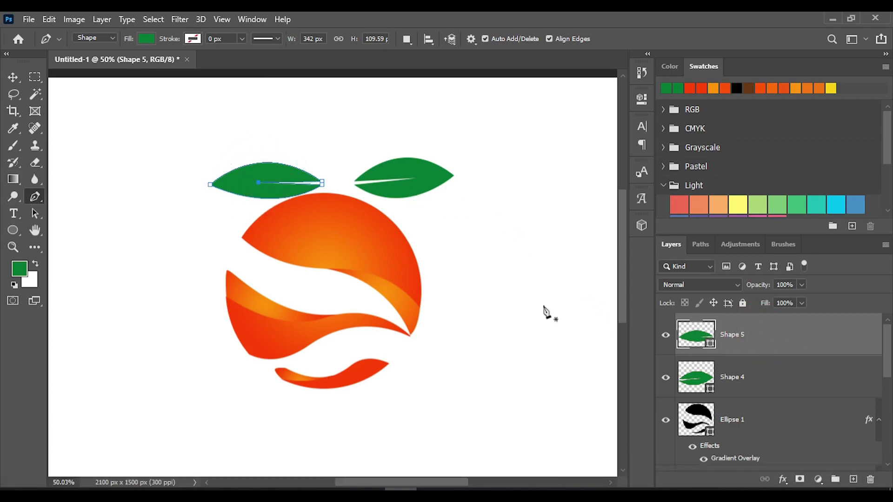
key("ctrl+t")
left_click_drag(240, 143, 239, 122)
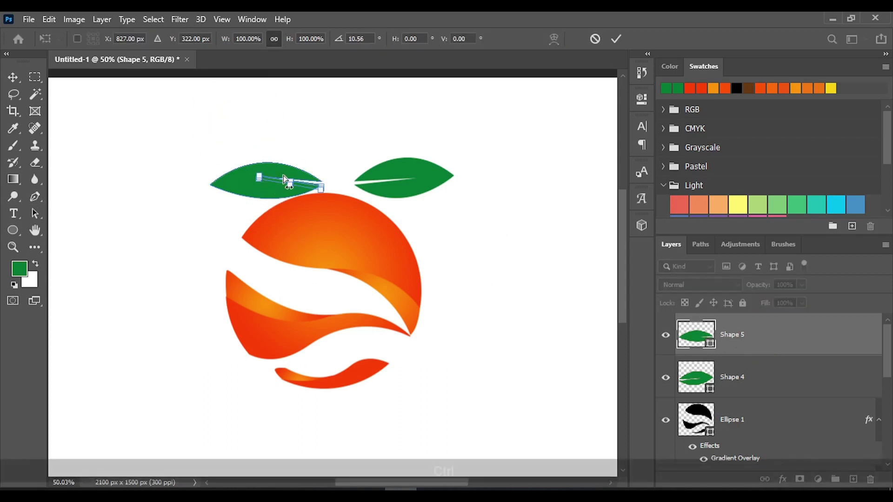
key("ctrl+z")
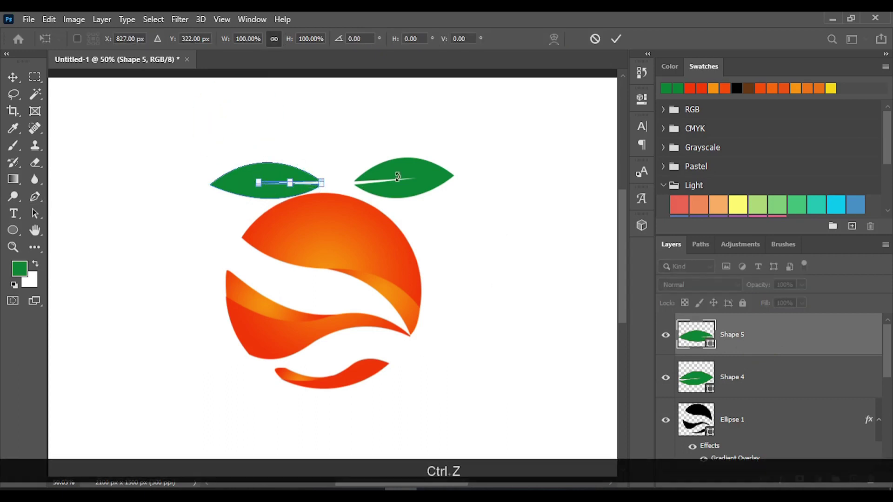
left_click(616, 39)
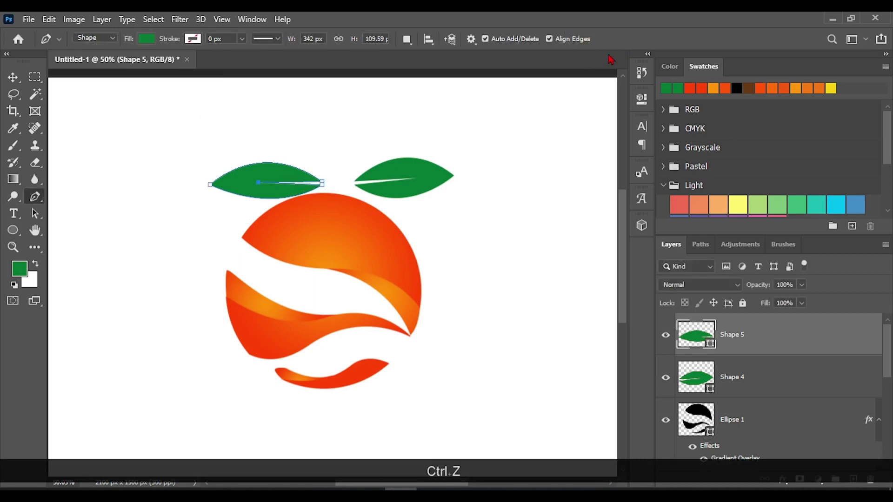
left_click(753, 352)
key("ctrl+t")
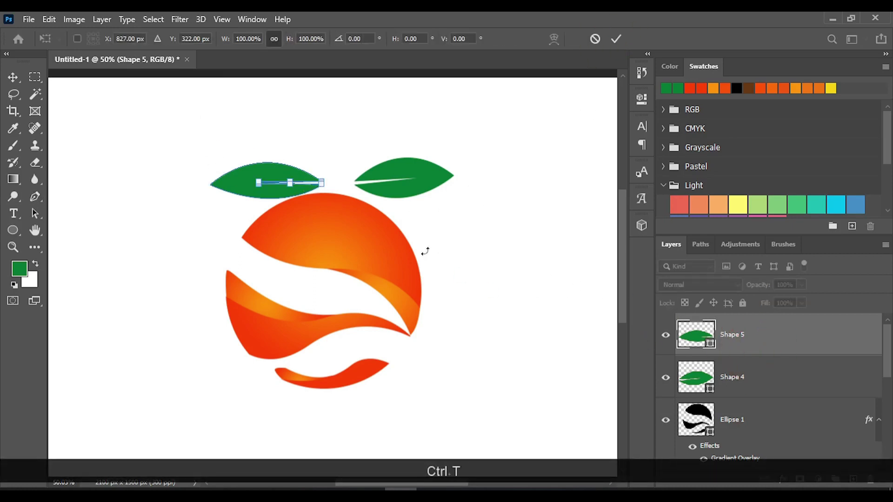
left_click(595, 39)
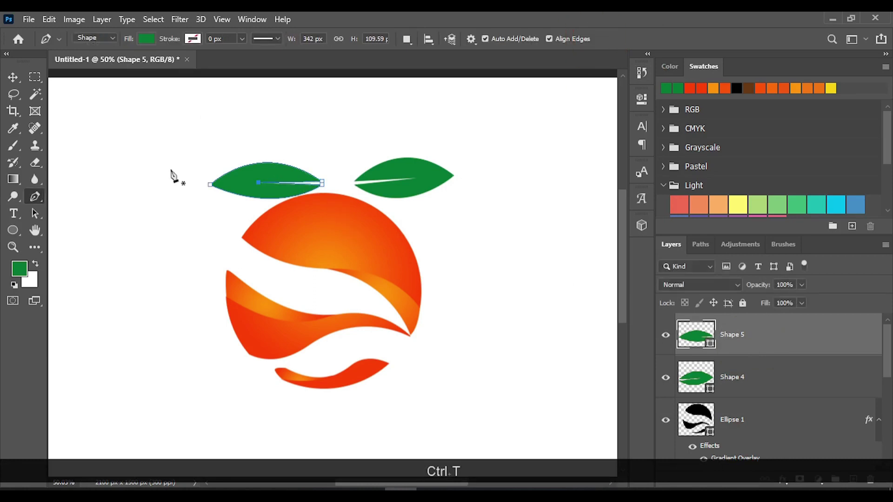
Rotate the whole left leaf about 13.2° clockwise with Free Transform and move it slightly up and left
key("v")
left_click(234, 181)
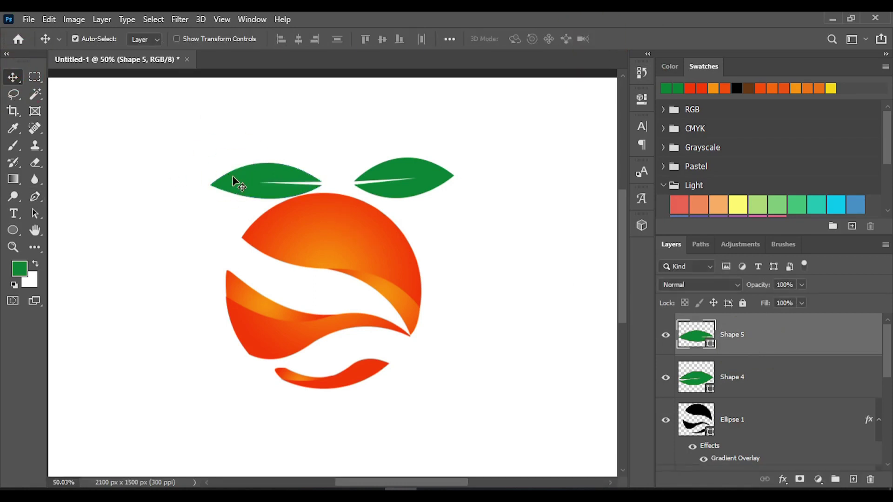
key("ctrl+t")
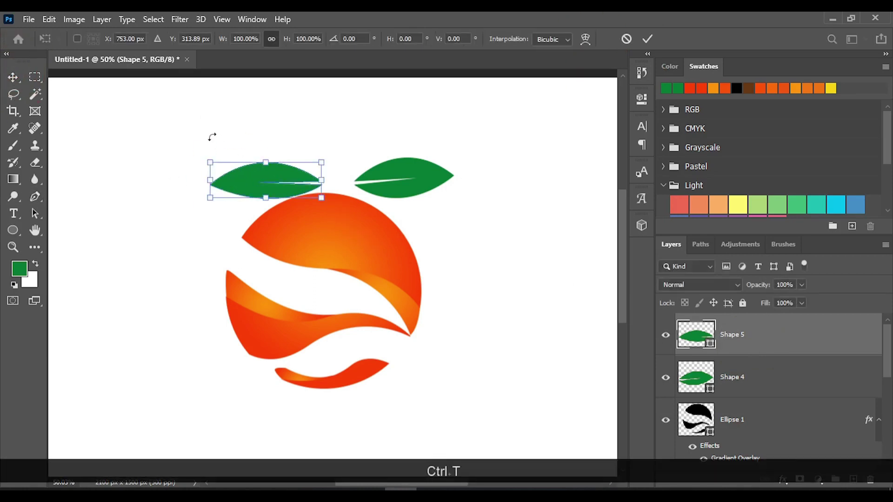
left_click_drag(210, 135, 225, 126)
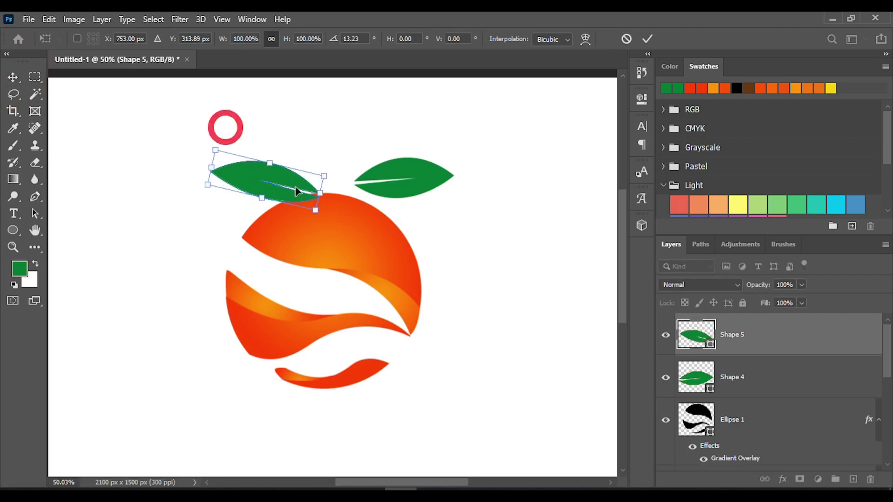
left_click_drag(266, 181, 256, 170)
left_click(647, 38)
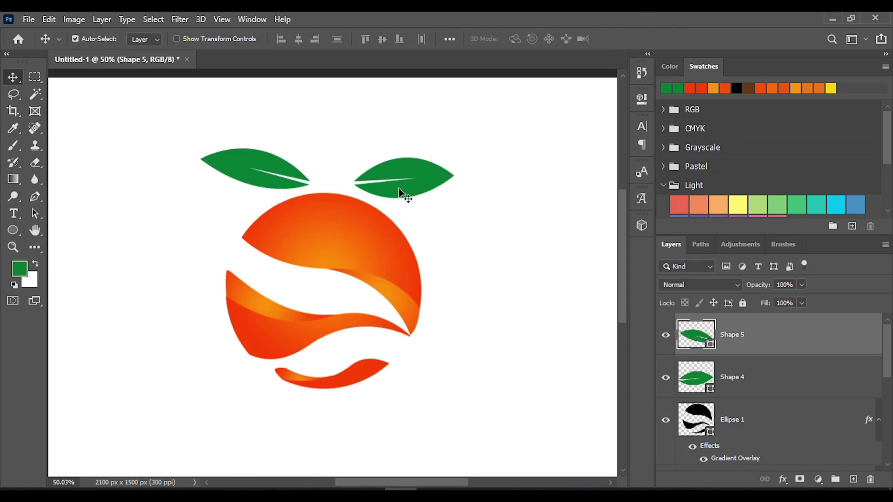
Move the right leaf slightly left, rotate it about -14.1° with Free Transform, and raise it slightly
left_click(417, 186)
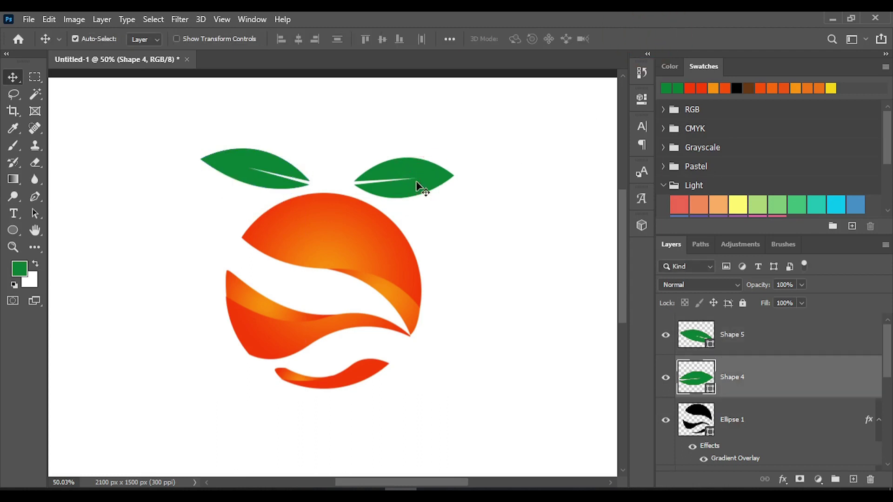
left_click_drag(416, 185, 406, 184)
key("ctrl+t")
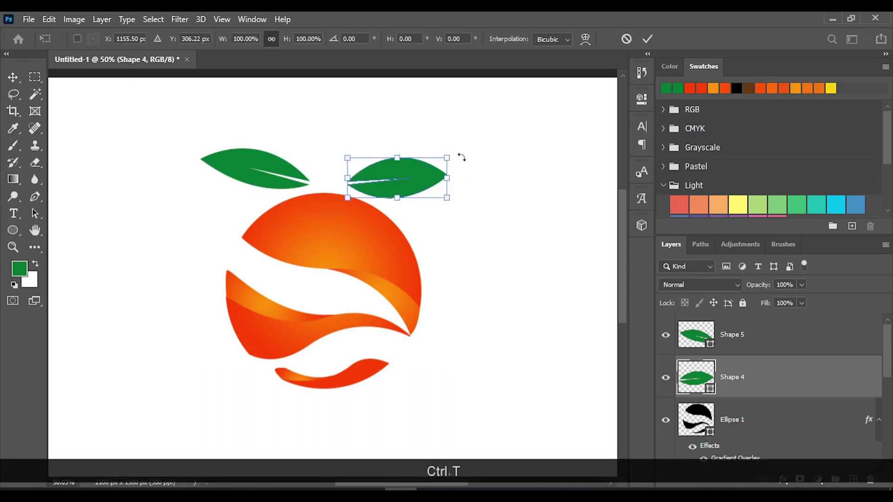
left_click_drag(458, 156, 457, 140)
left_click_drag(429, 182, 423, 172)
left_click(648, 40)
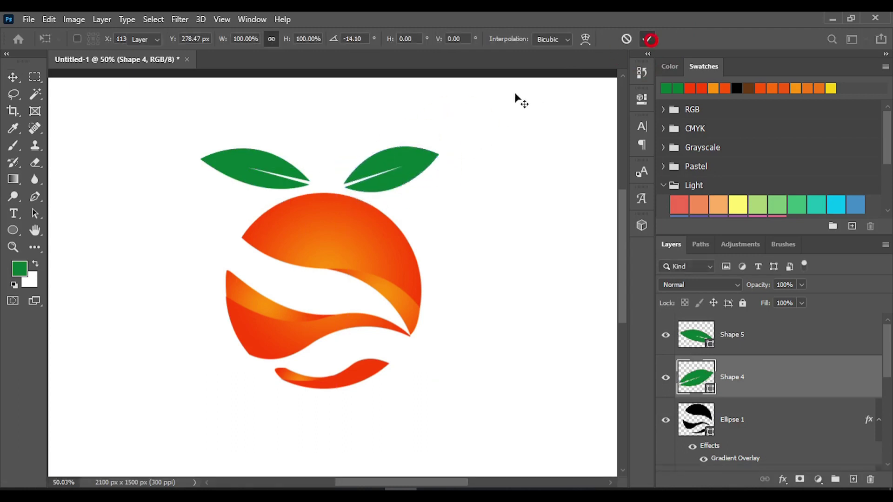
Nudge the left leaf a few pixels down and left to balance it with the right leaf
left_click(252, 174)
key("Down")
key("Down")
key("Down")
key("Down")
key("Down")
key("Down")
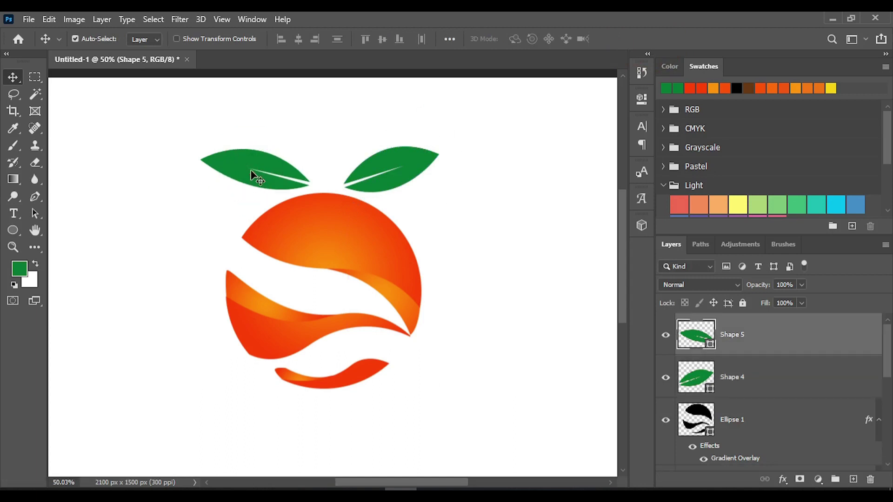
key("Left")
key("Left")
key("Left")
key("Left")
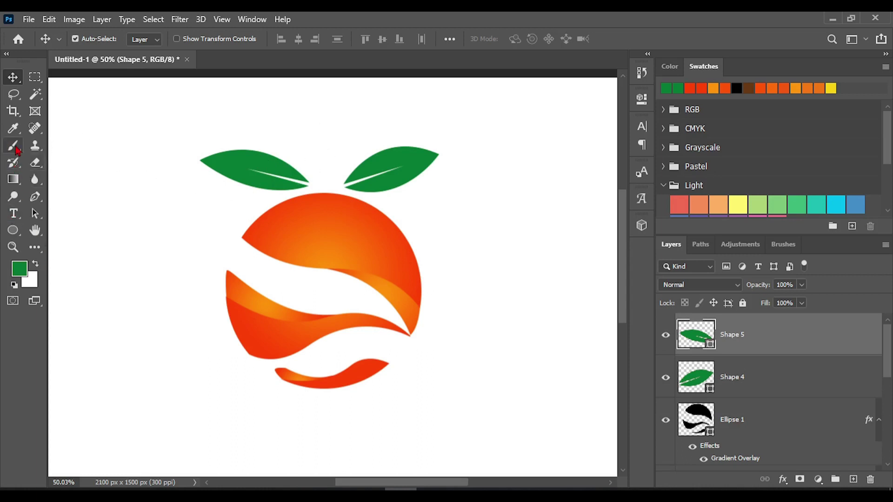
Try drawing a small curved stem between the two leaves with the Pen tool, about 23 px wide and 102 px high
left_click(35, 198)
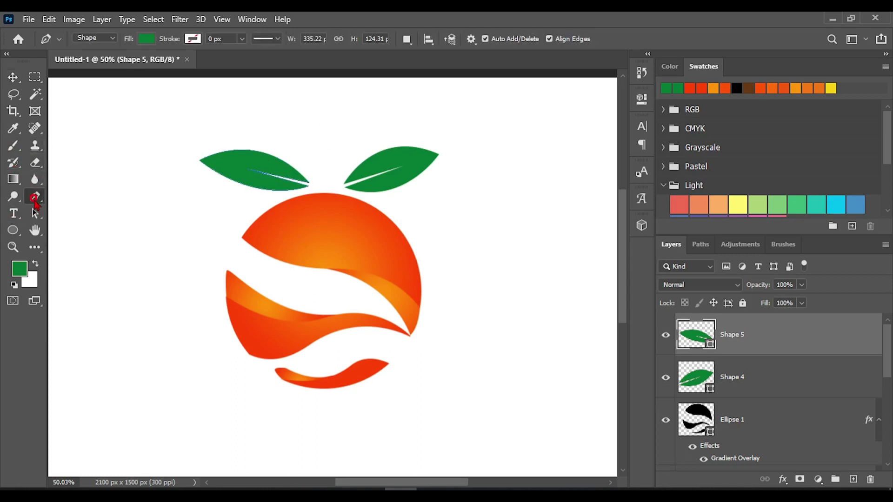
left_click(322, 181)
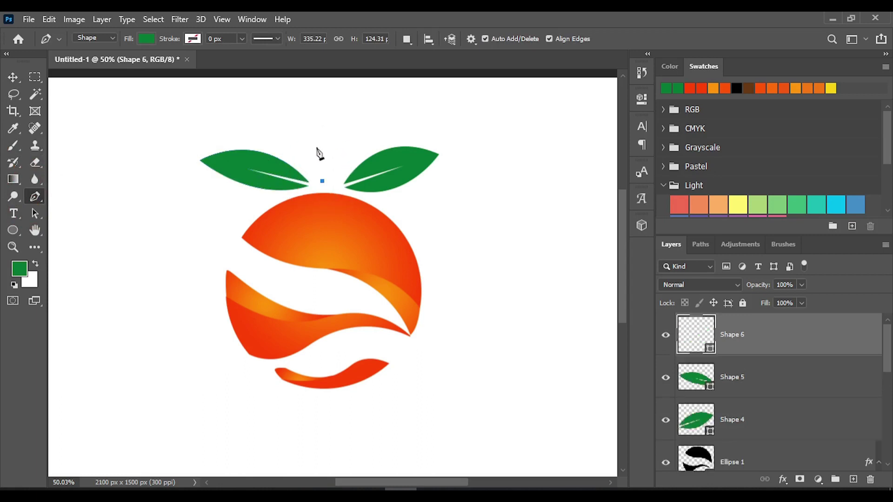
left_click(316, 148)
left_click_drag(305, 151, 304, 153)
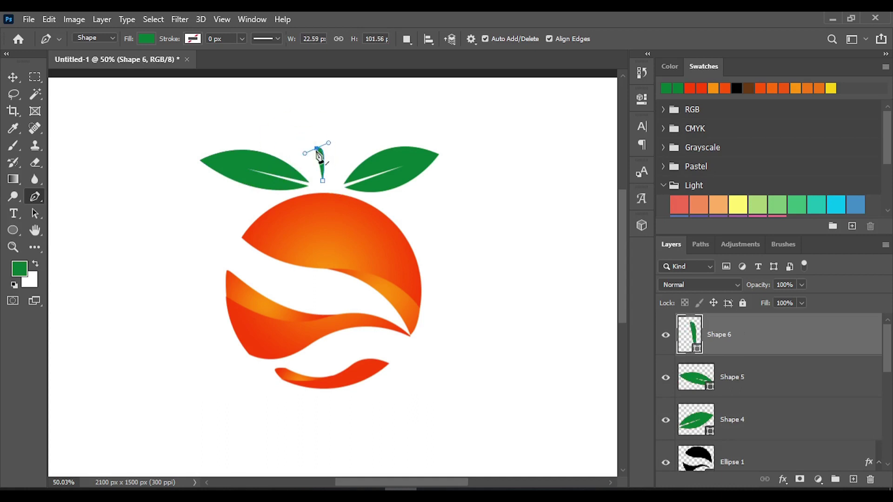
left_click(317, 148, "alt")
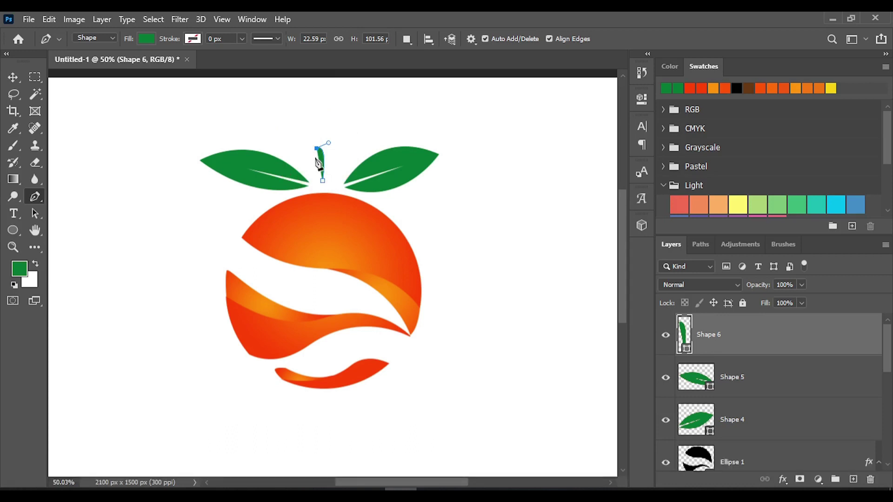
left_click(325, 162, "ctrl")
left_click_drag(326, 164, 333, 161)
left_click(322, 161, "ctrl")
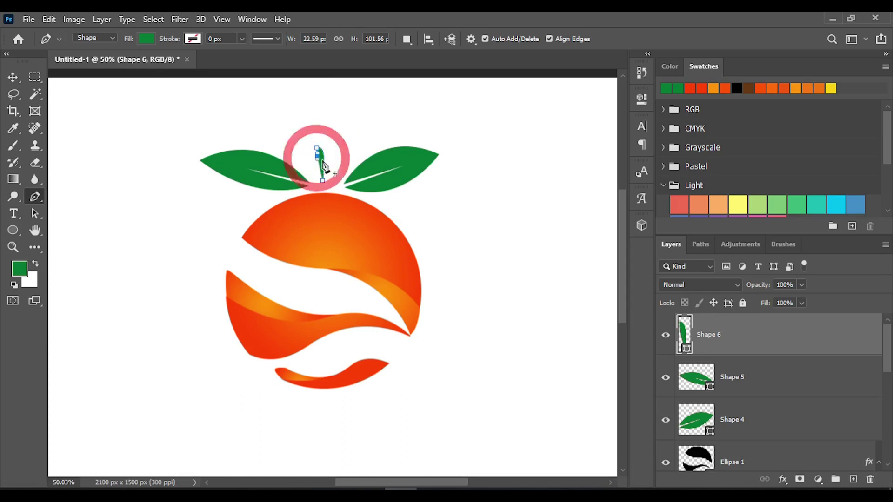
key("ctrl+z")
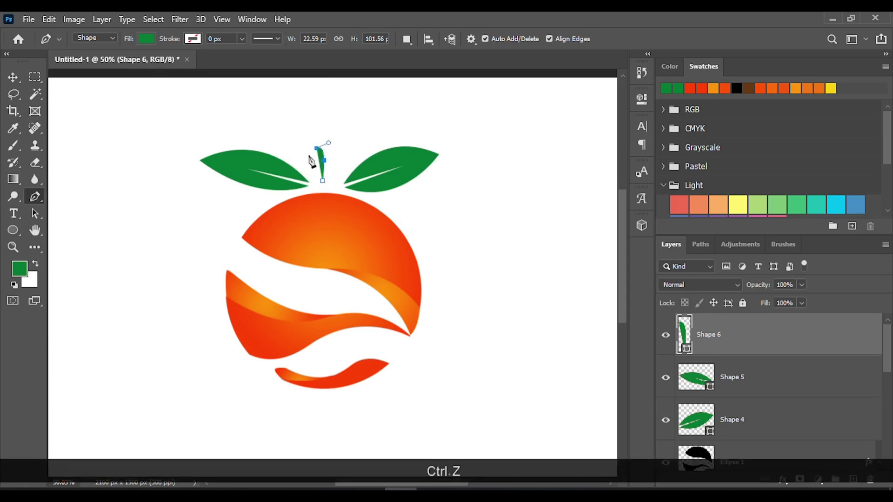
key("ctrl+z")
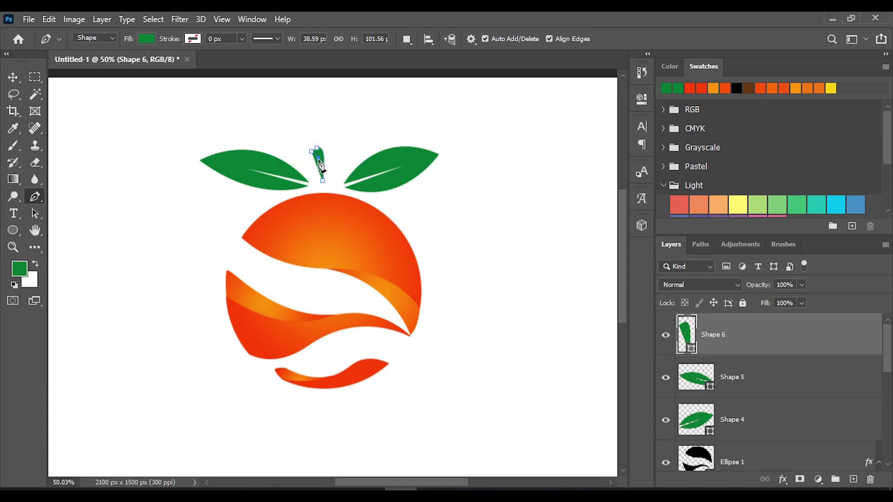
key("ctrl+z")
left_click(322, 184)
left_click(313, 155)
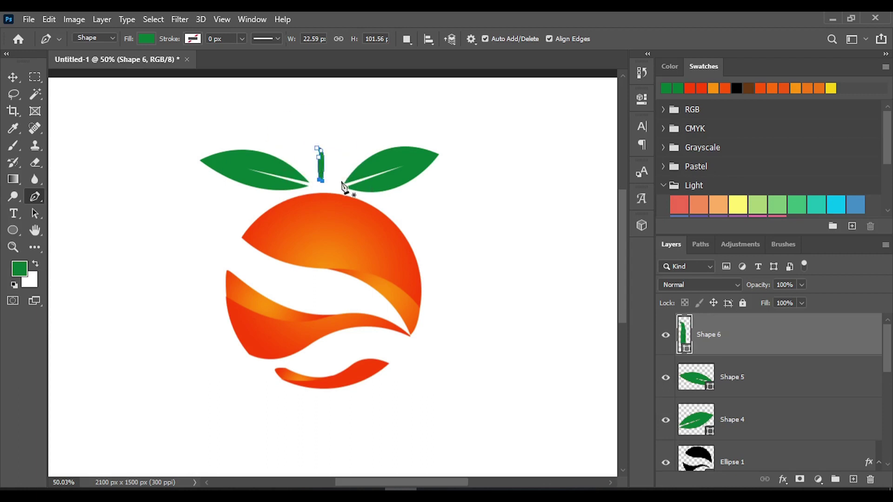
Recolour the small stem dark brown, then delete its Shape 6 layer
left_click(749, 88)
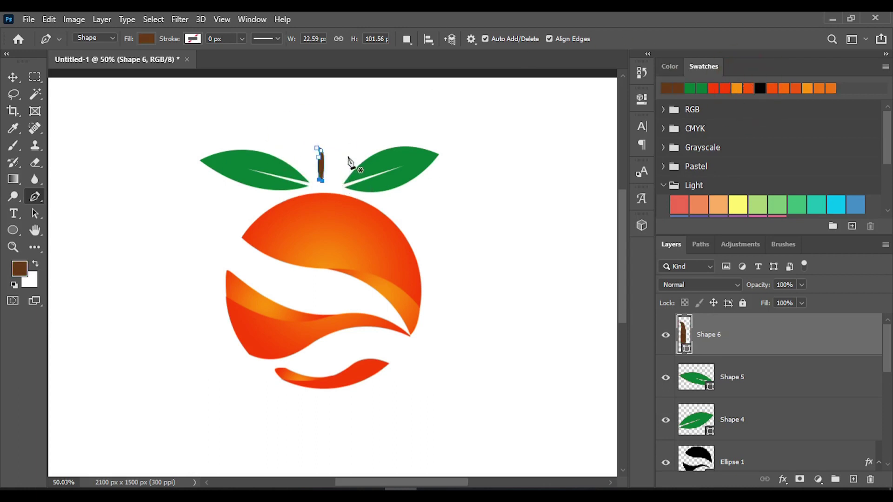
key("ctrl")
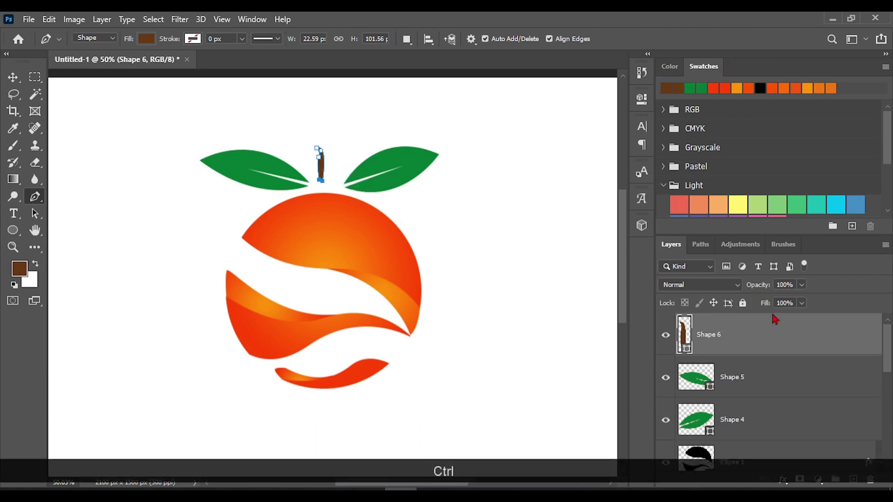
left_click(757, 340, "ctrl")
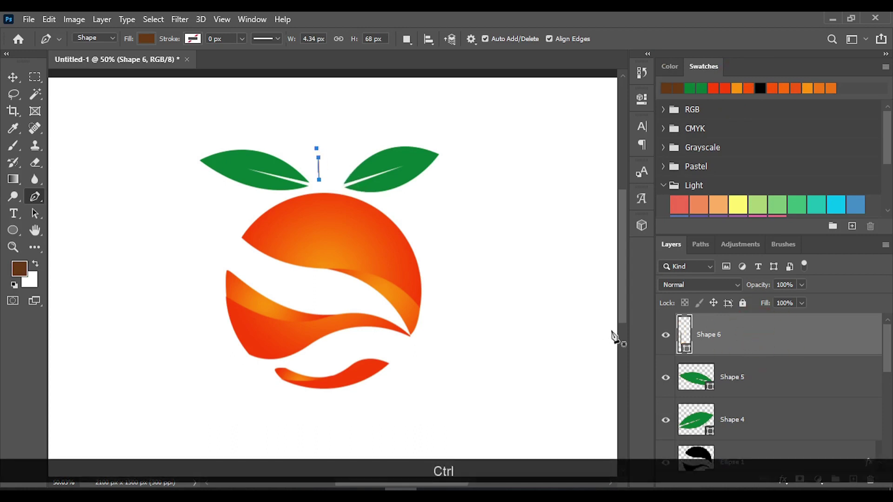
left_click(727, 336)
key("Delete")
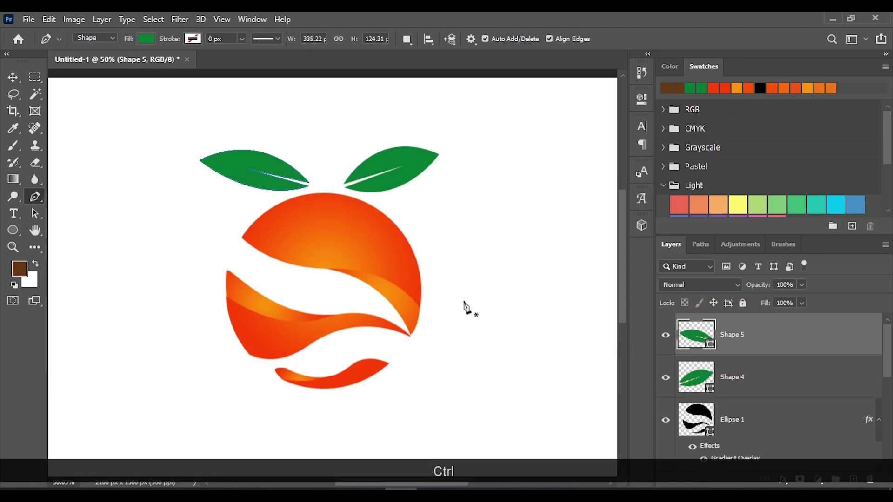
Start a larger stem between the leaves with the Pen tool, drawing its curved outer edge about 131 px high
scroll(329, 182, "up", 3, "alt")
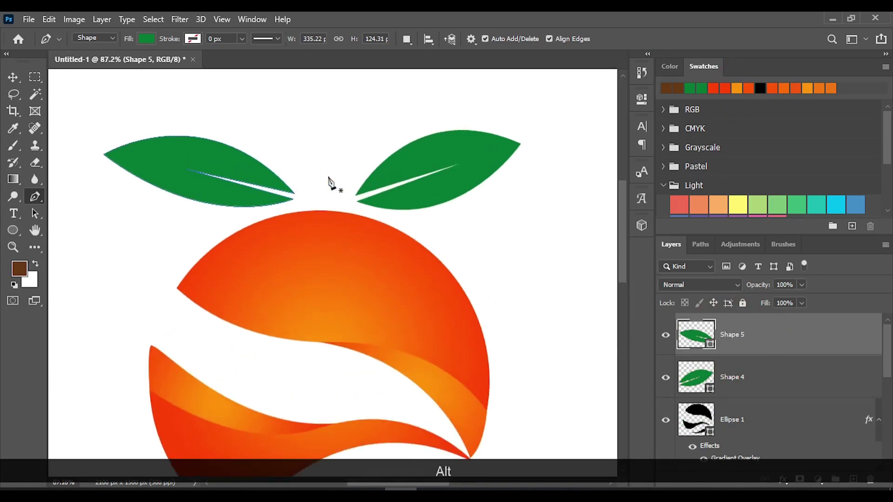
scroll(329, 182, "up", 2)
left_click(335, 256)
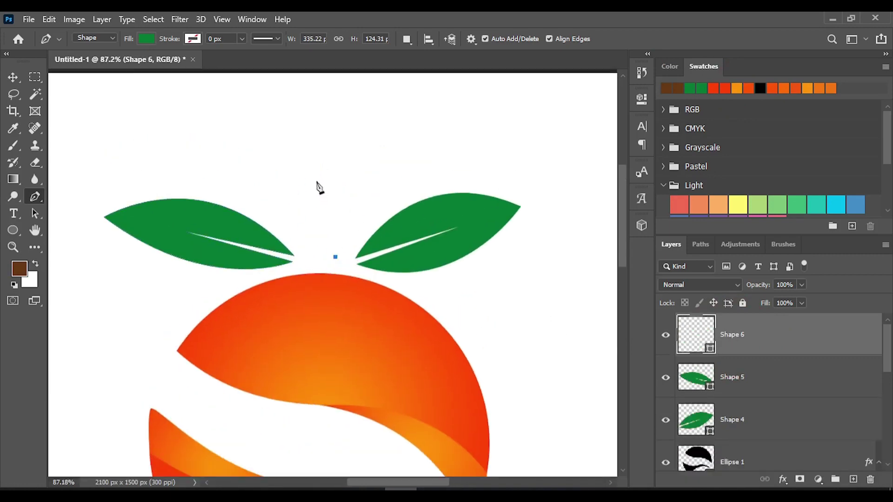
left_click_drag(324, 182, 304, 180)
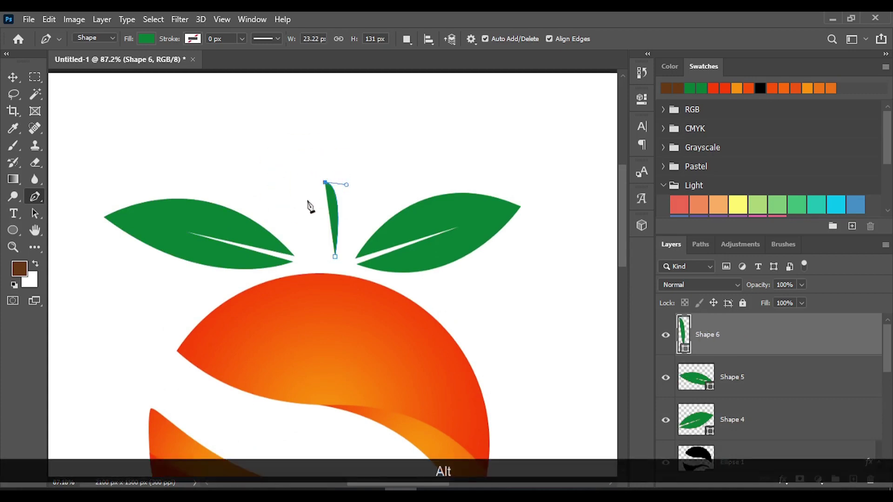
Curve the stem's top into a rounded hook about 50 px wide overall, ending in a corner point with no outgoing handle
left_click_drag(322, 203, 352, 213)
left_click(322, 203, "alt")
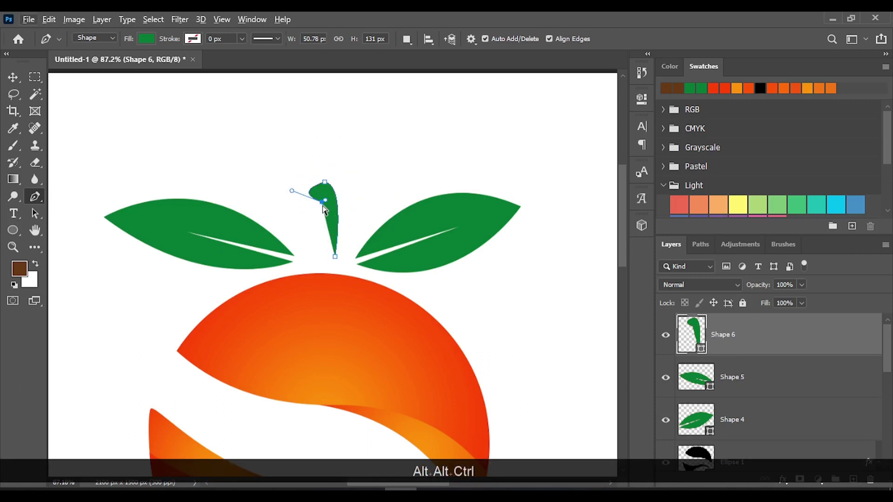
key("ctrl+z")
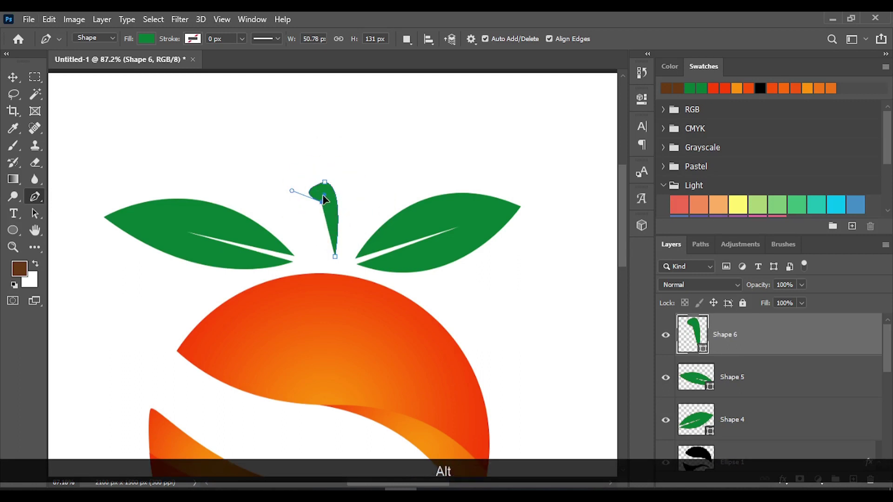
left_click(323, 202, "alt")
key("ctrl+z")
left_click_drag(322, 203, 322, 198)
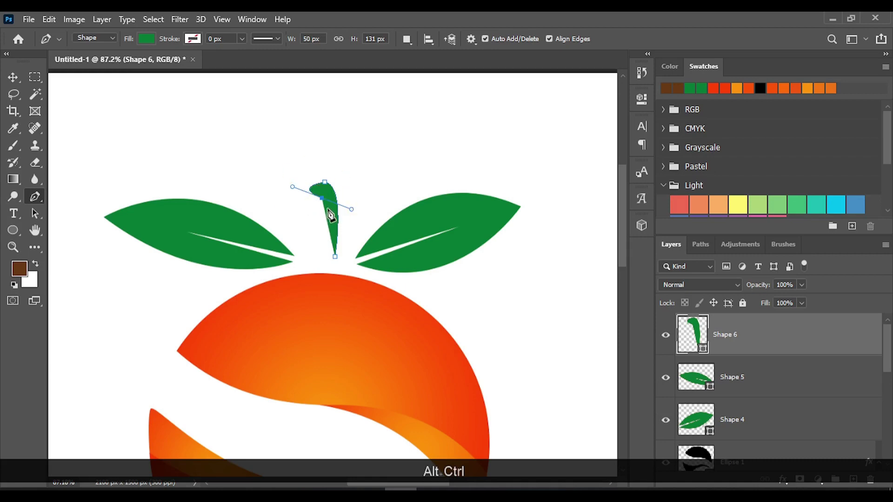
left_click(329, 217, "ctrl+alt")
left_click(324, 220)
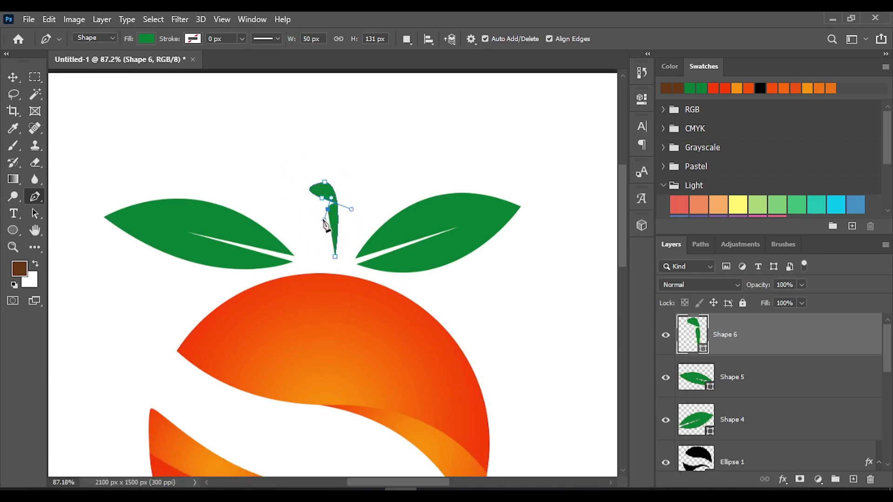
key("ctrl+z")
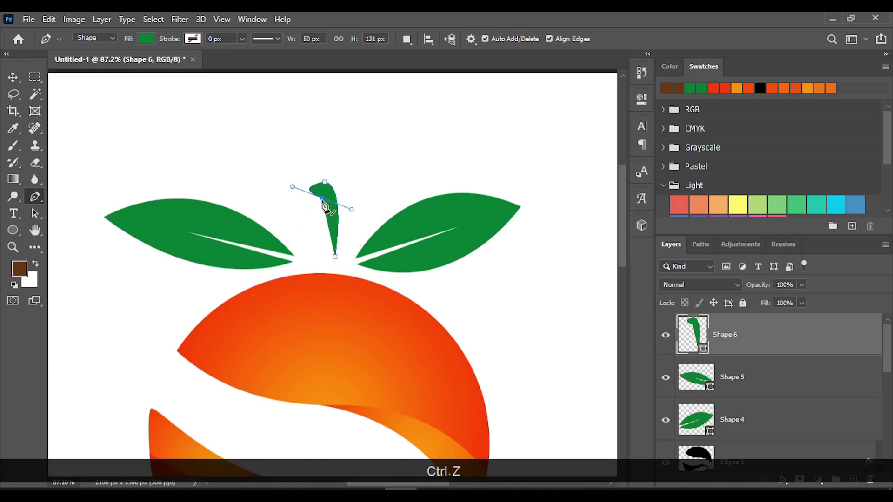
left_click(322, 198, "alt")
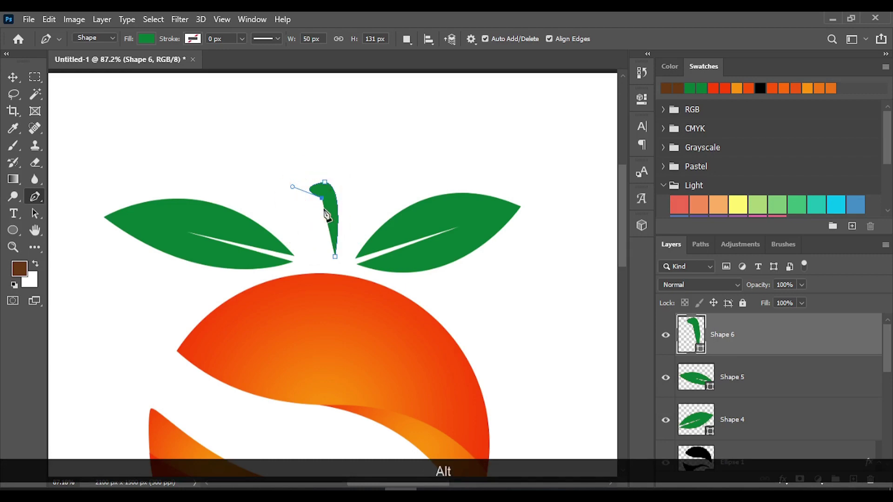
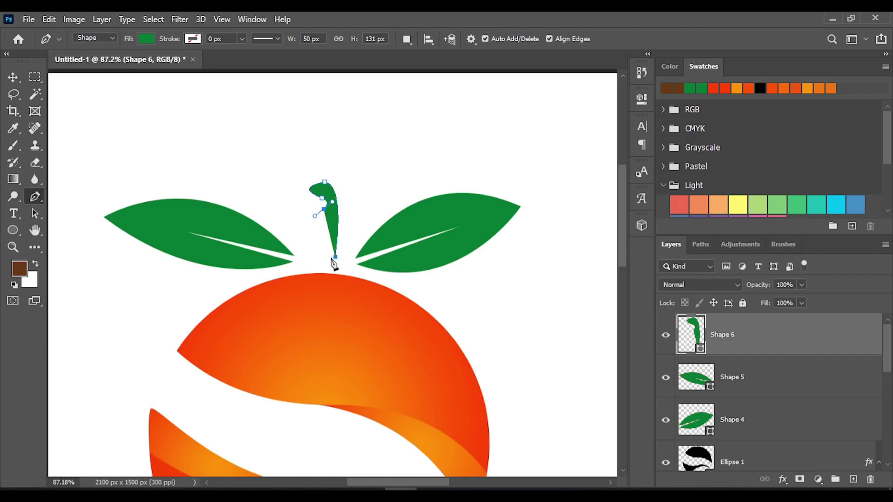
Finish the stem's inner side and narrow rounded base to about 138 px high, and fill the shape dark brown
left_click(330, 260)
key("ctrl+z")
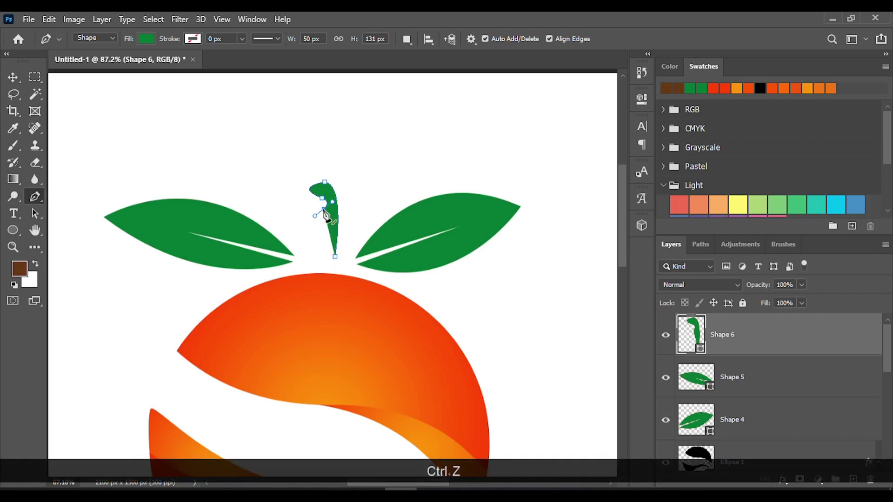
left_click(324, 208, "alt")
left_click_drag(331, 259, 329, 261)
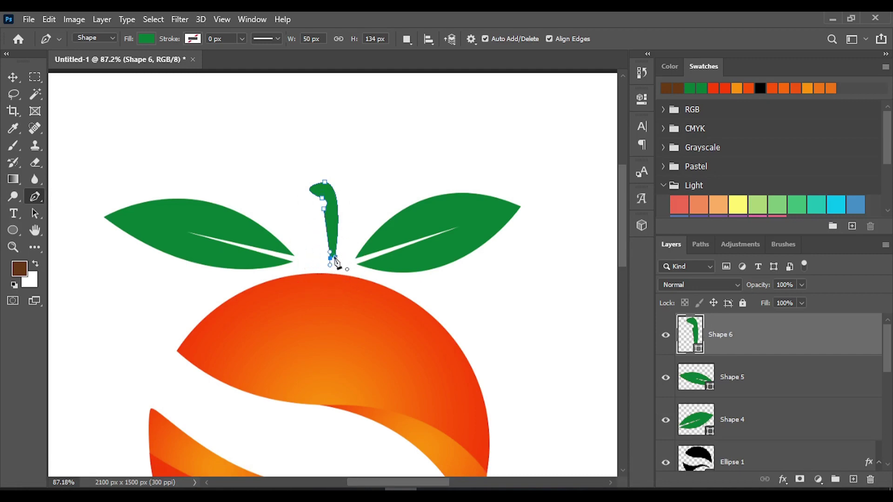
key("Return")
left_click(678, 88)
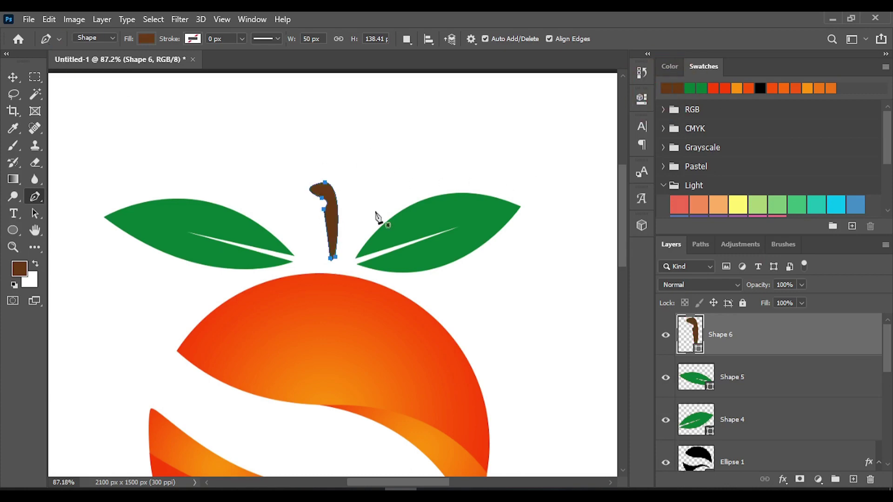
Scale the stem proportionally to 125.52% with Free Transform
left_click(12, 77)
key("ctrl+t")
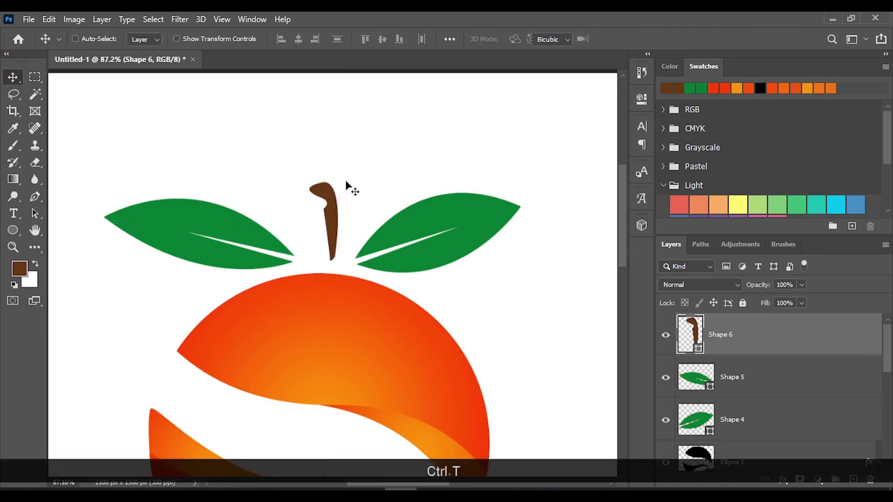
scroll(342, 179, "down", 3, "alt")
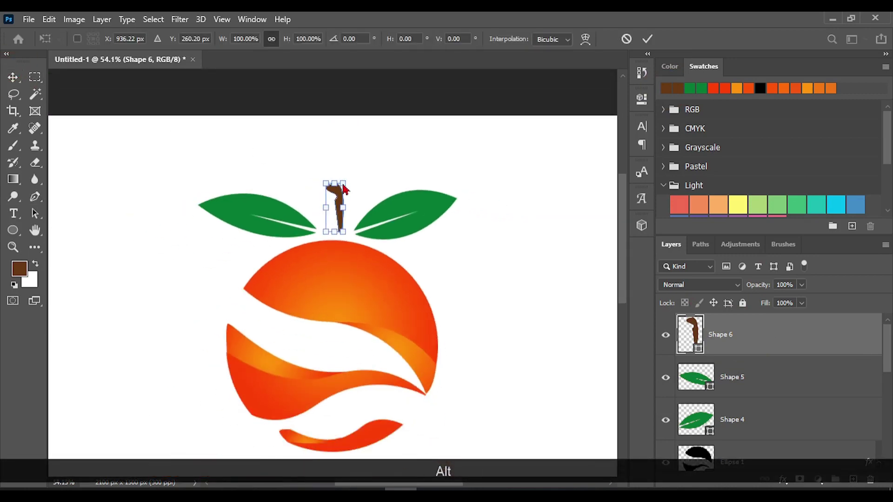
left_click_drag(344, 183, 349, 170)
left_click(647, 39)
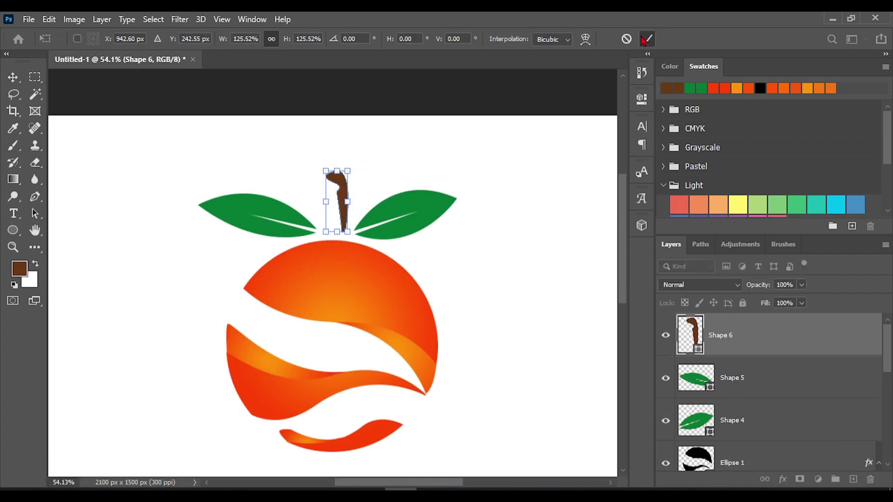
Move the stem left to centre it between the leaves, and lower it slightly toward the fruit
key("shift+Left")
key("shift+Left")
key("shift+Left")
key("shift+Left")
key("shift+Left")
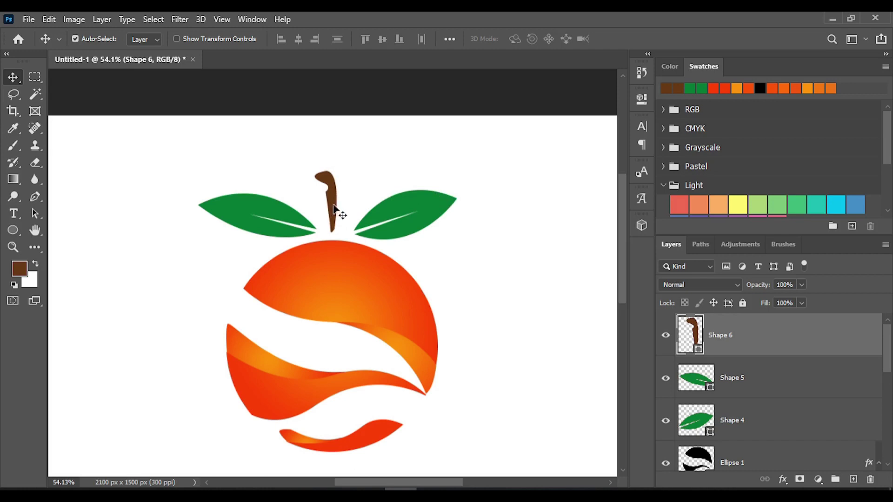
left_click_drag(334, 208, 336, 208)
key("Down")
key("Down")
key("Down")
Examine the overall logo on the full canvas at several zoom levels, checking the balance of stem, leaves and fruit
scroll(388, 179, "down", 3)
scroll(148, 153, "up", 2)
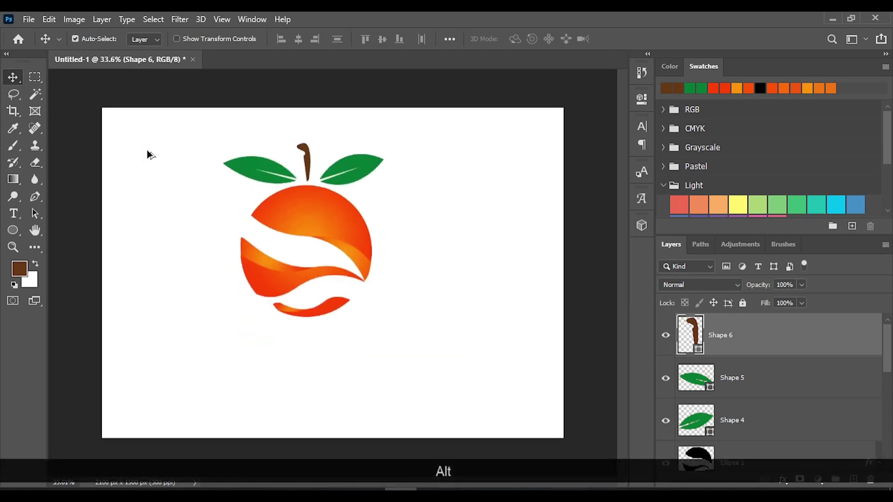
scroll(204, 112, "up", 1)
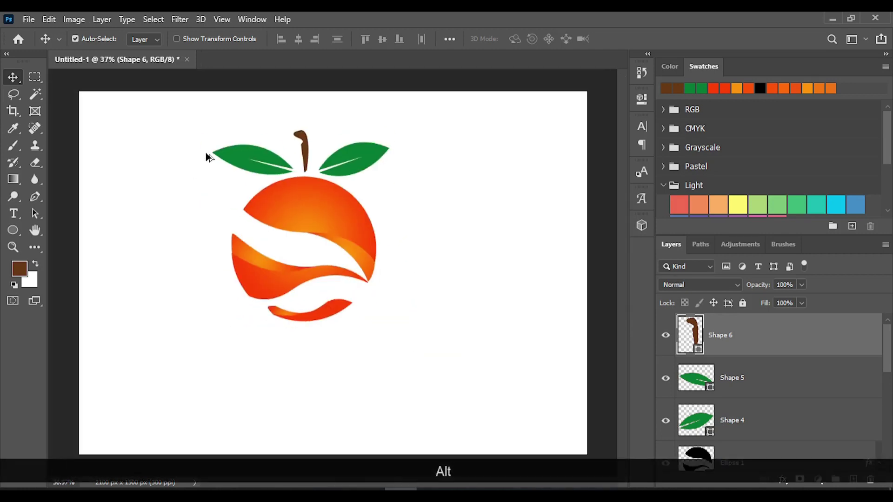
scroll(206, 152, "down", 1)
scroll(192, 149, "up", 1)
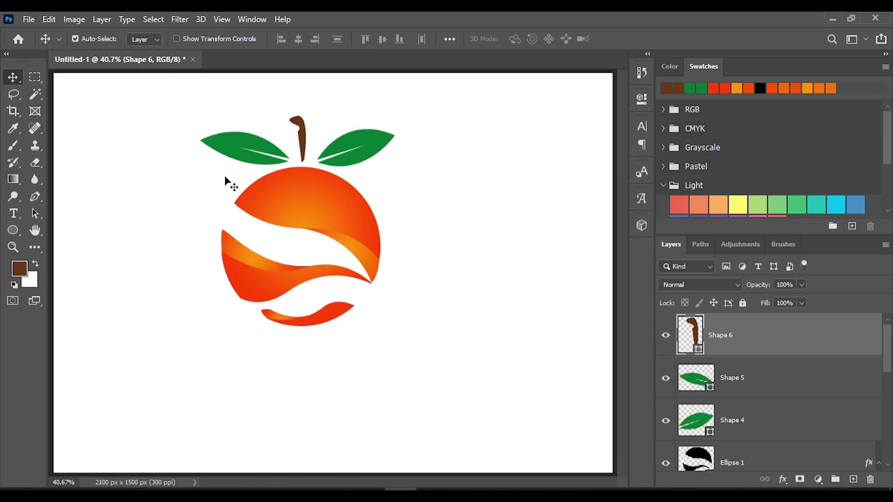
key("alt")
scroll(174, 157, "down", 2)
scroll(168, 150, "up", 1)
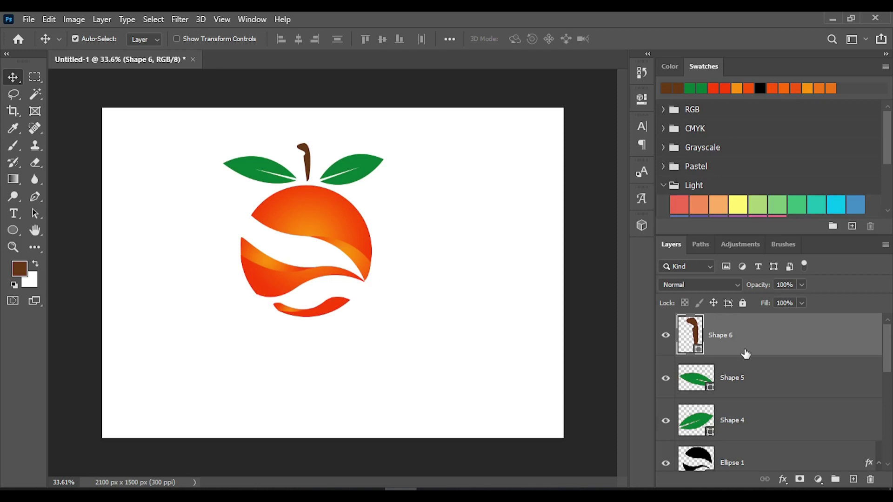
Group the stem layer Shape 6 with the two leaf layers, Shape 5 and Shape 4
scroll(767, 368, "down", 6)
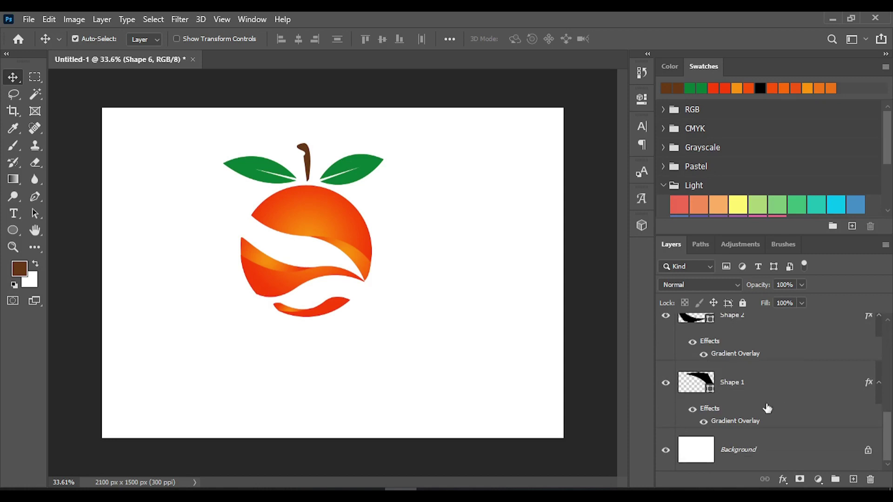
scroll(768, 408, "up", 6)
left_click(739, 381)
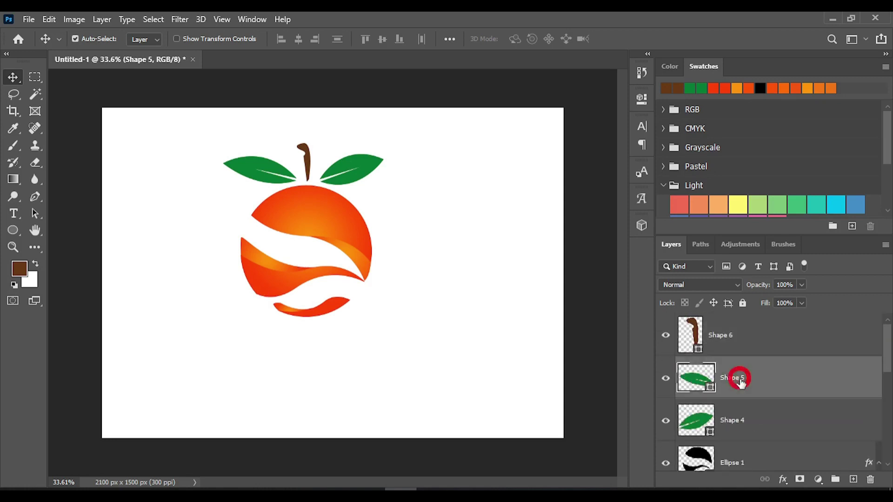
left_click(758, 433)
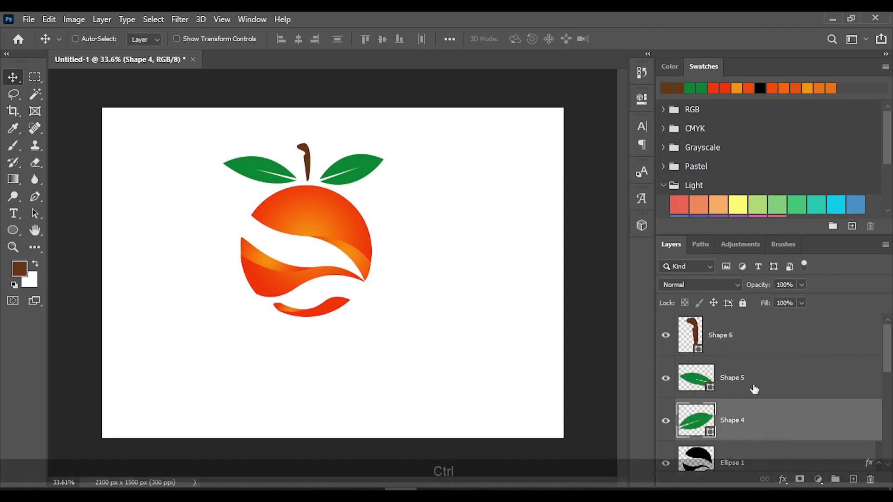
left_click(754, 384, "ctrl")
left_click(735, 343, "ctrl")
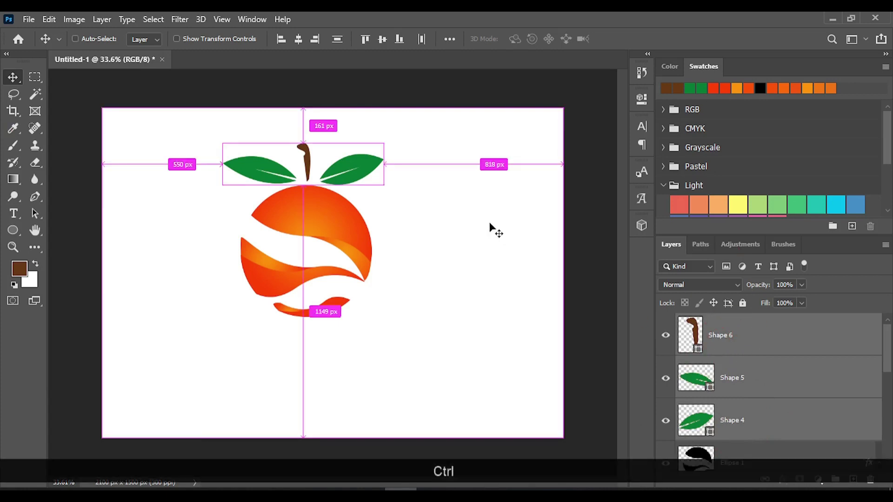
key("ctrl+g")
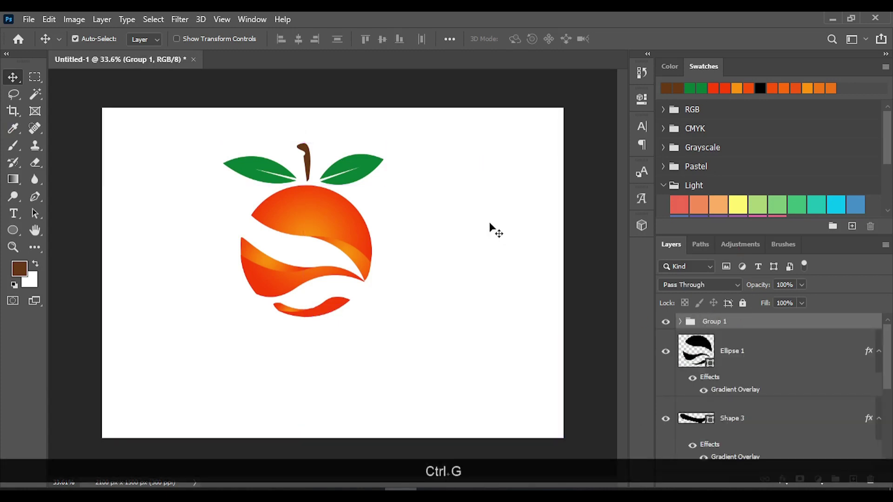
Rename the group holding the stem and leaves as Leaf
double_click(715, 322)
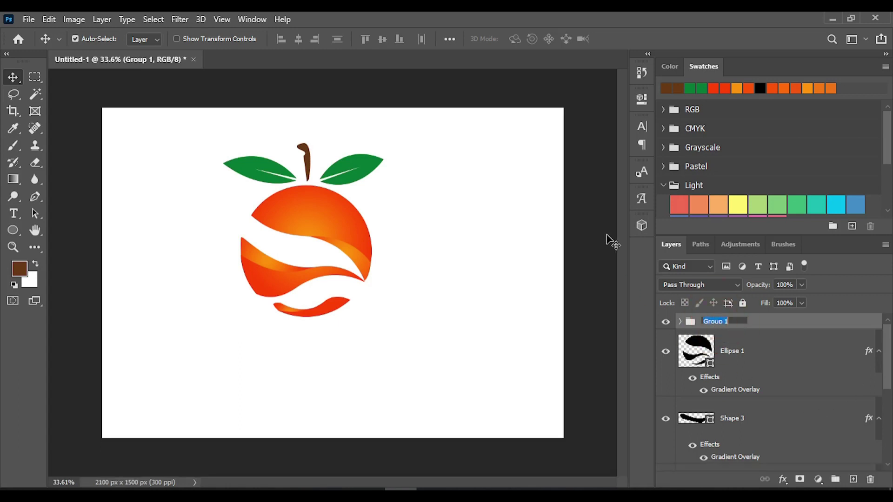
key("BackSpace")
type("Leaf")
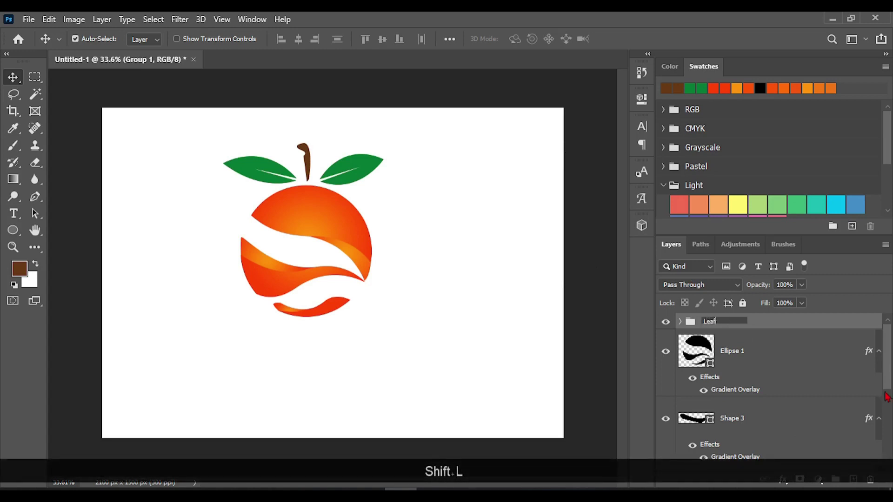
Group the orange fruit layers Ellipse 1, Shape 3, Shape 2 and Shape 1 together
left_click(765, 358)
scroll(758, 418, "down", 2)
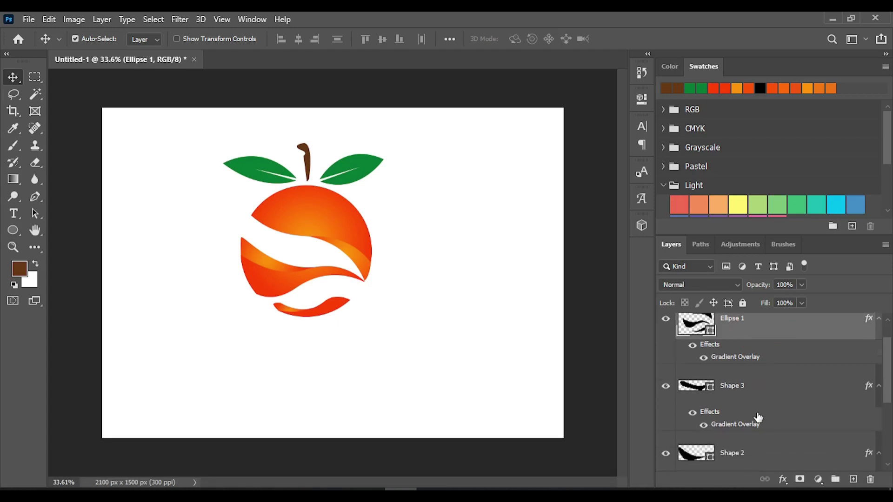
left_click(742, 395, "ctrl")
scroll(754, 428, "down", 2)
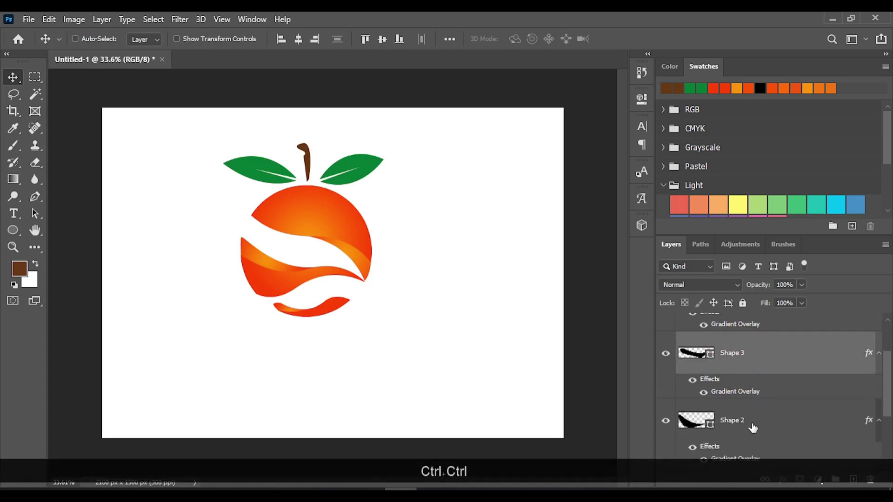
left_click(755, 432, "ctrl")
key("ctrl+g")
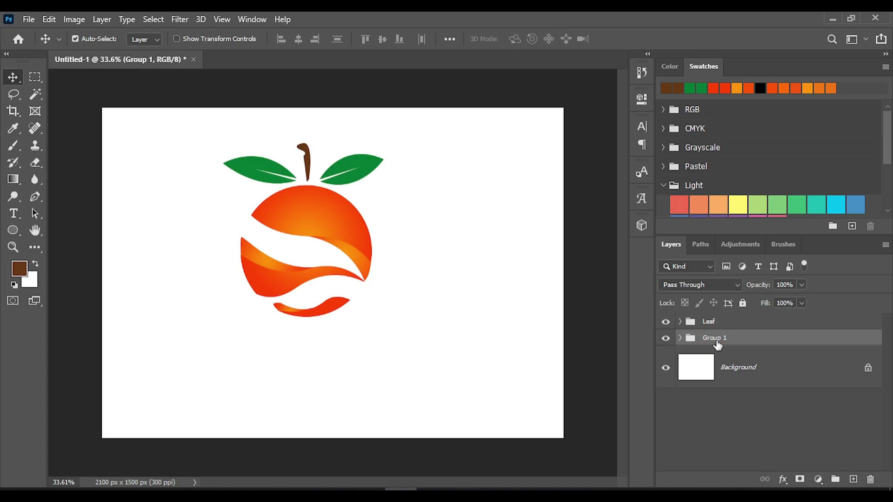
Rename the group holding the orange fruit layers as Shapes
double_click(715, 338)
type("Shap")
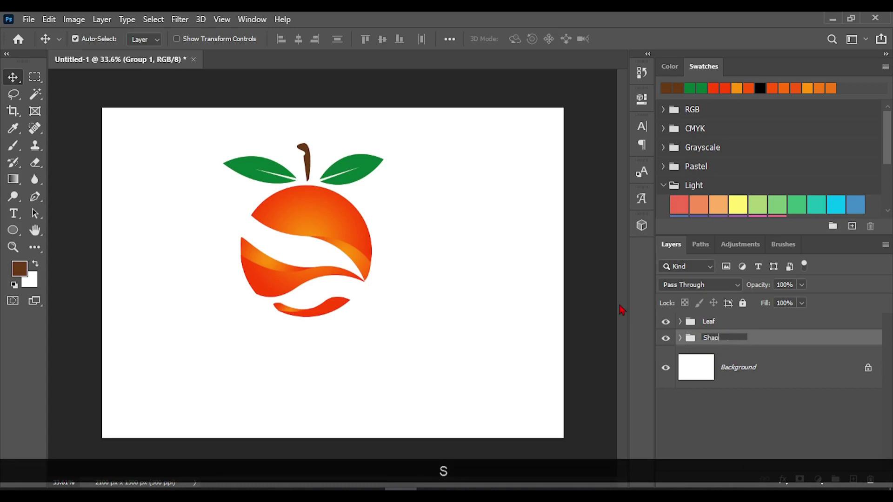
type("es")
key("Return")
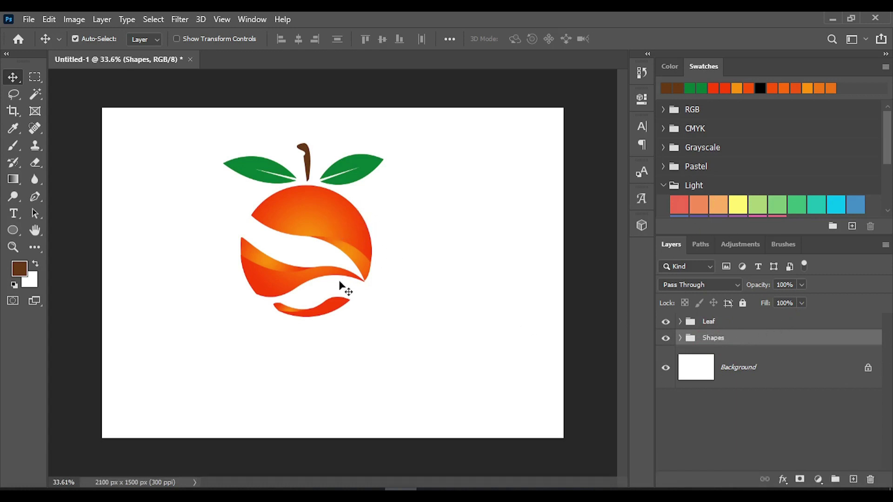
Select the white Background layer beneath the two groups
left_click(705, 377)
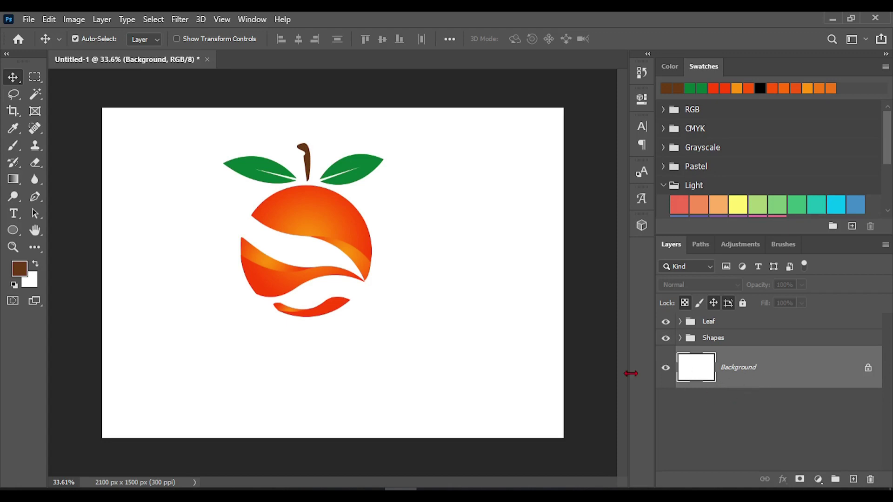
right_click(319, 211)
left_click(418, 216)
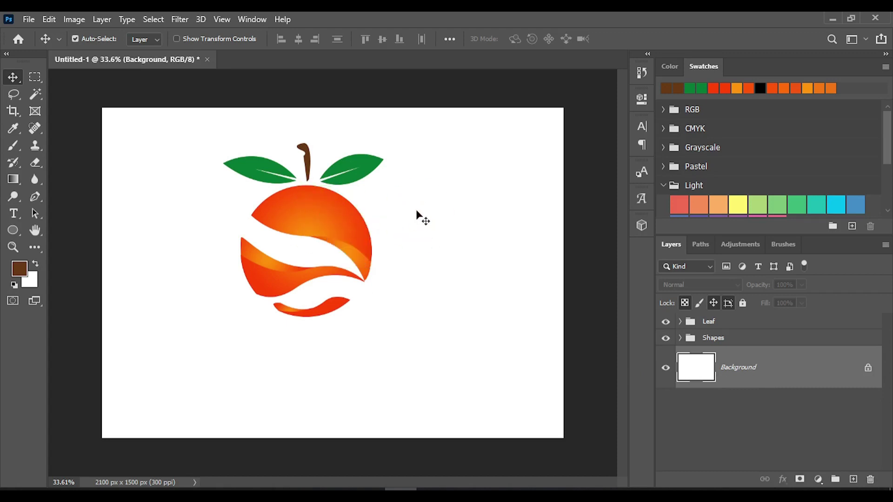